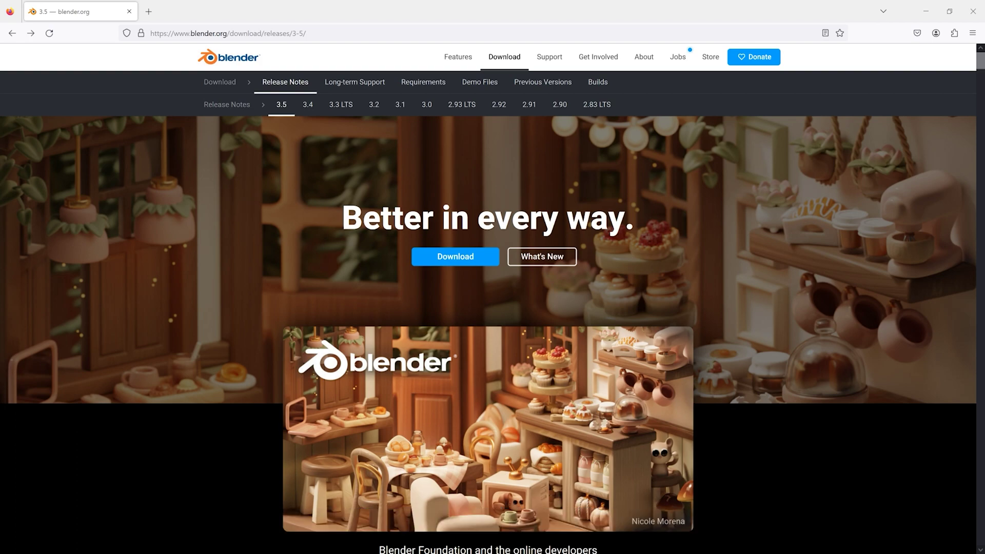
# Scroll the Blender 3.5 release notes past Hair, VDM and Compositor to Cycles LIGHT UP.
pyautogui.scroll(-3, 220, 378)
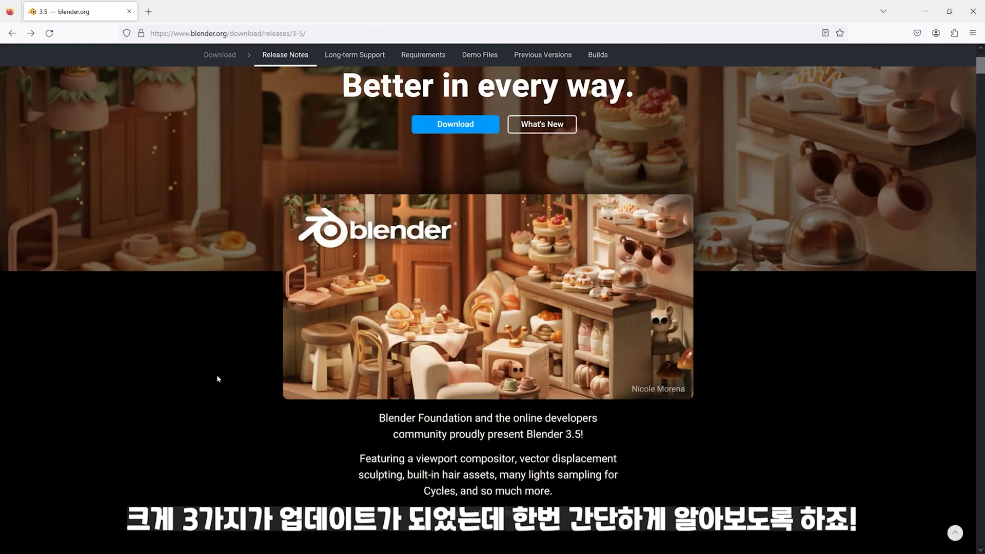
pyautogui.scroll(2, 222, 367)
pyautogui.scroll(1, 334, 328)
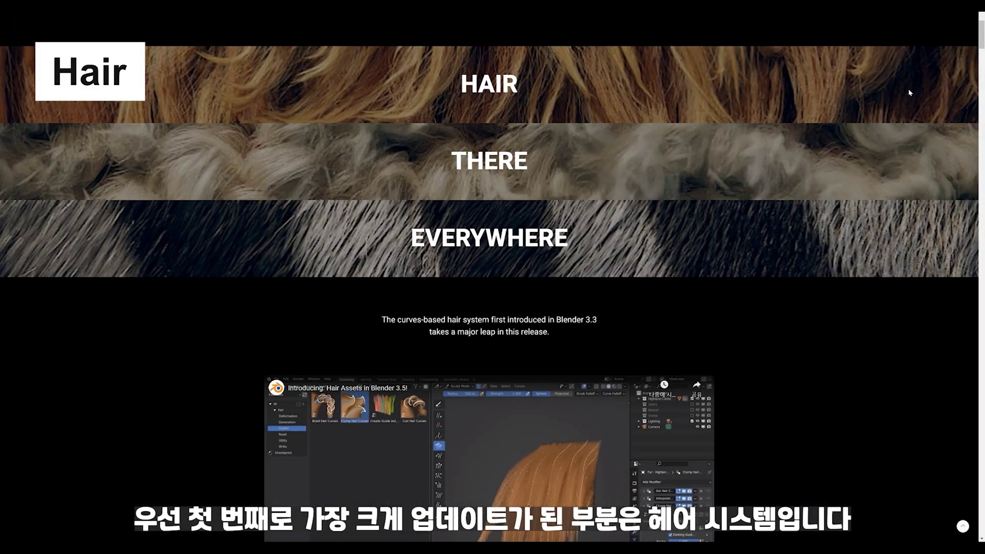
pyautogui.scroll(-2, 906, 116)
pyautogui.scroll(-2, 903, 113)
pyautogui.scroll(-5, 902, 112)
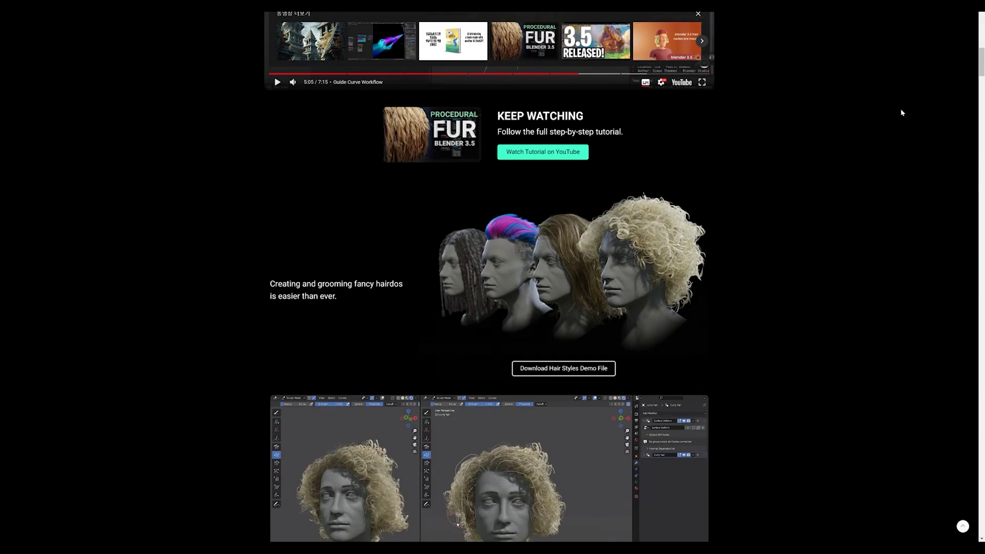
pyautogui.scroll(-3, 901, 112)
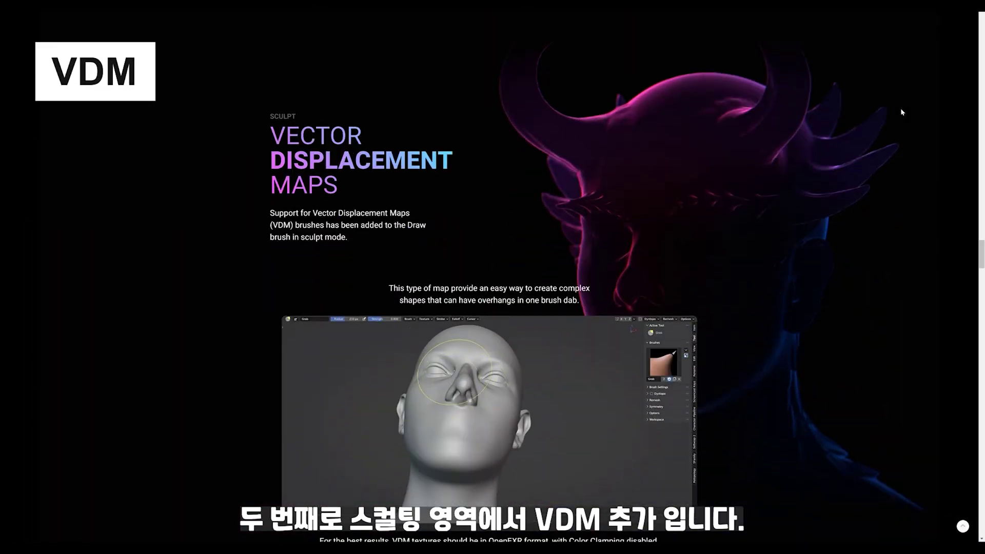
pyautogui.scroll(-3, 902, 112)
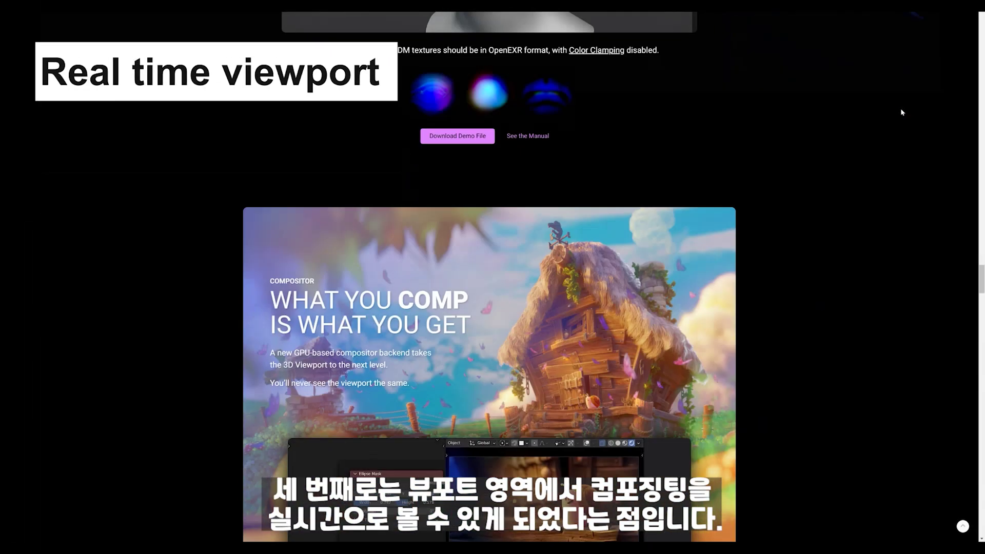
pyautogui.scroll(-3, 902, 112)
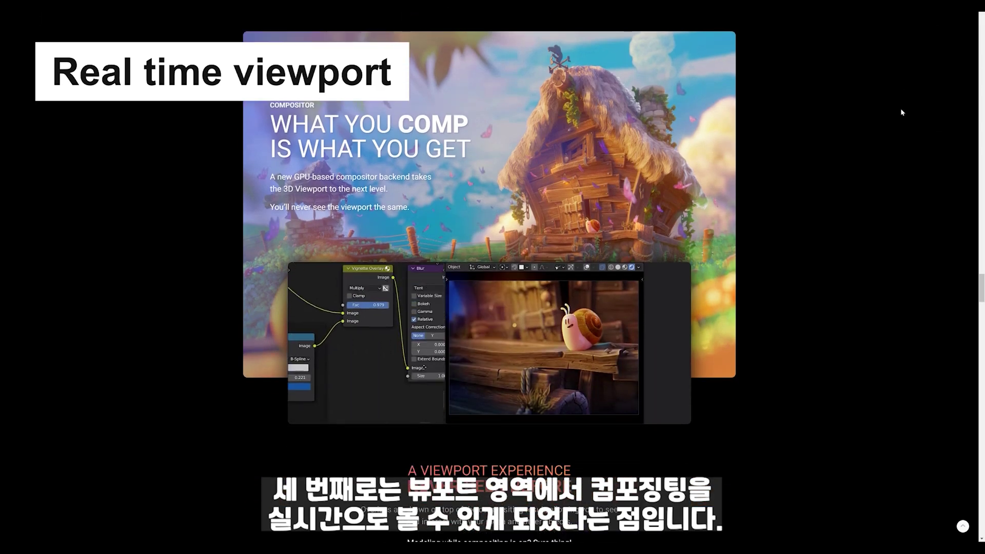
pyautogui.scroll(-4, 902, 112)
pyautogui.scroll(-5, 902, 112)
pyautogui.scroll(-2, 902, 112)
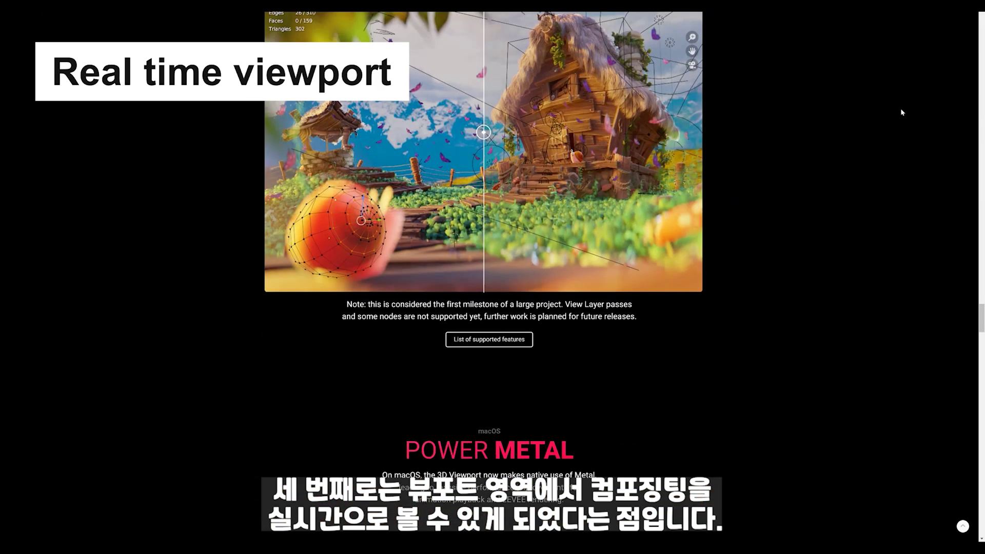
pyautogui.scroll(-2, 902, 112)
pyautogui.scroll(-4, 902, 112)
pyautogui.scroll(-4, 902, 112)
pyautogui.scroll(-2, 901, 114)
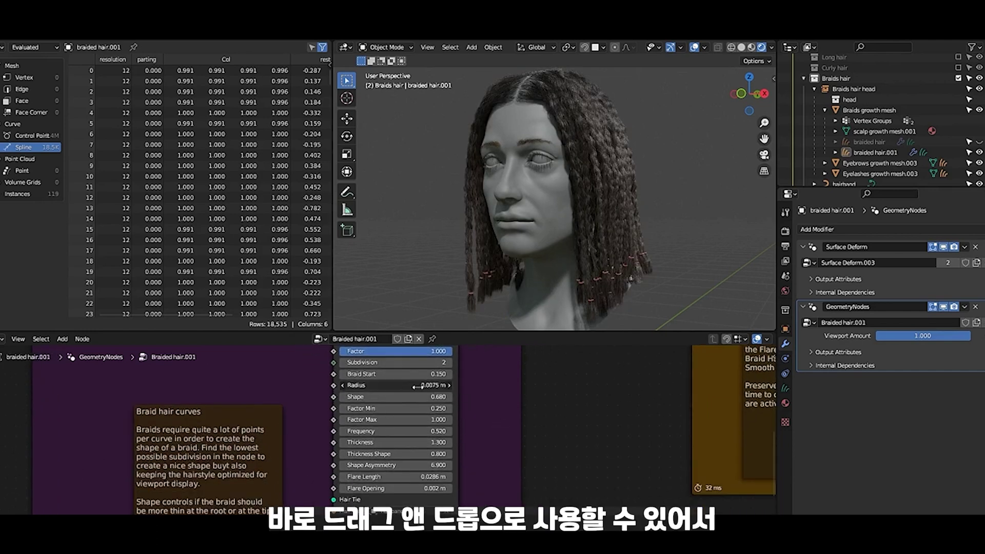
# Raise the braid Radius to 0.0375 m and set braid Frequency to 0.
pyautogui.moveTo(417, 386); pyautogui.dragTo(413, 386)
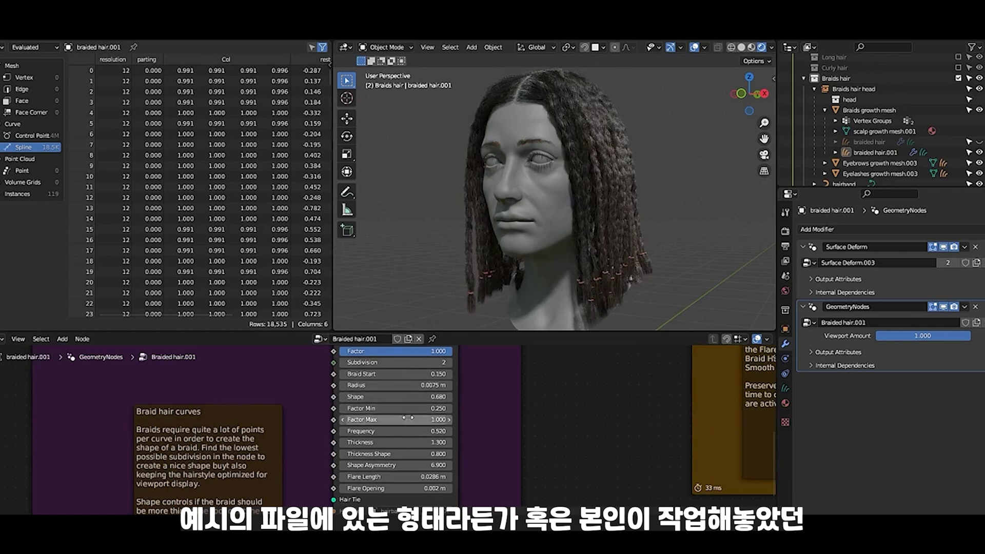
pyautogui.moveTo(377, 433); pyautogui.dragTo(339, 433)
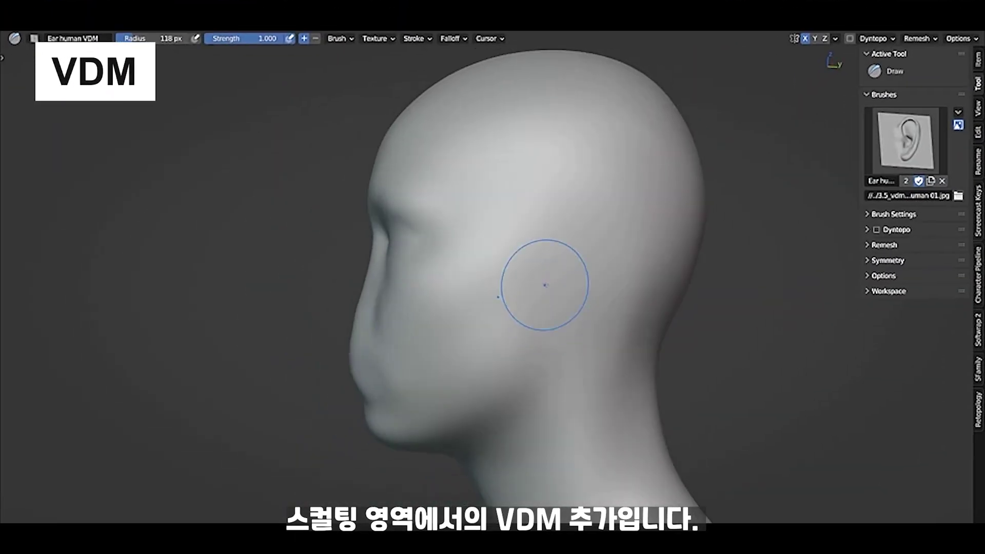
# Stamp an ear on the head and eyes with the Eye human 01 VDM brush.
pyautogui.moveTo(532, 286); pyautogui.dragTo(546, 308)
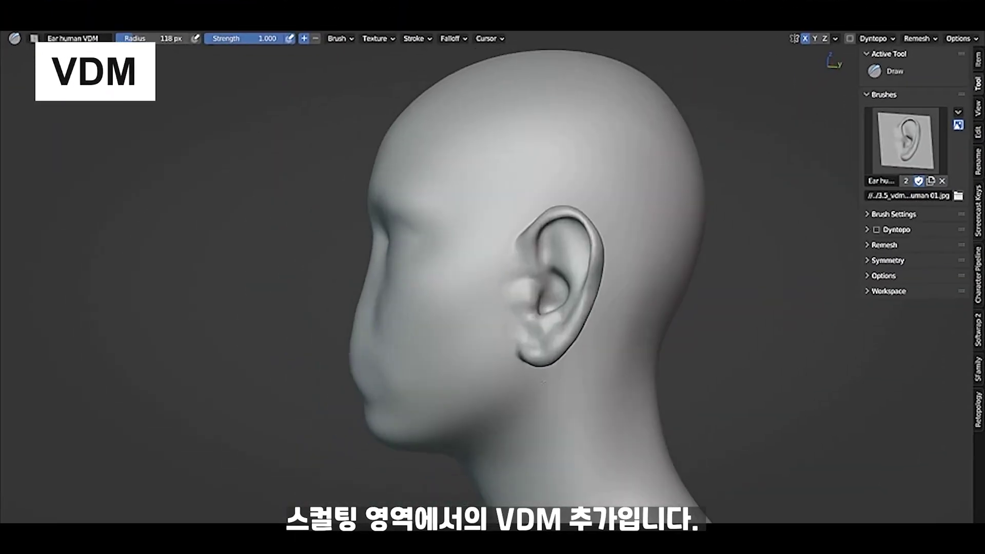
pyautogui.click(906, 139)
pyautogui.click(735, 204)
pyautogui.moveTo(462, 308); pyautogui.dragTo(359, 307, button='middle')
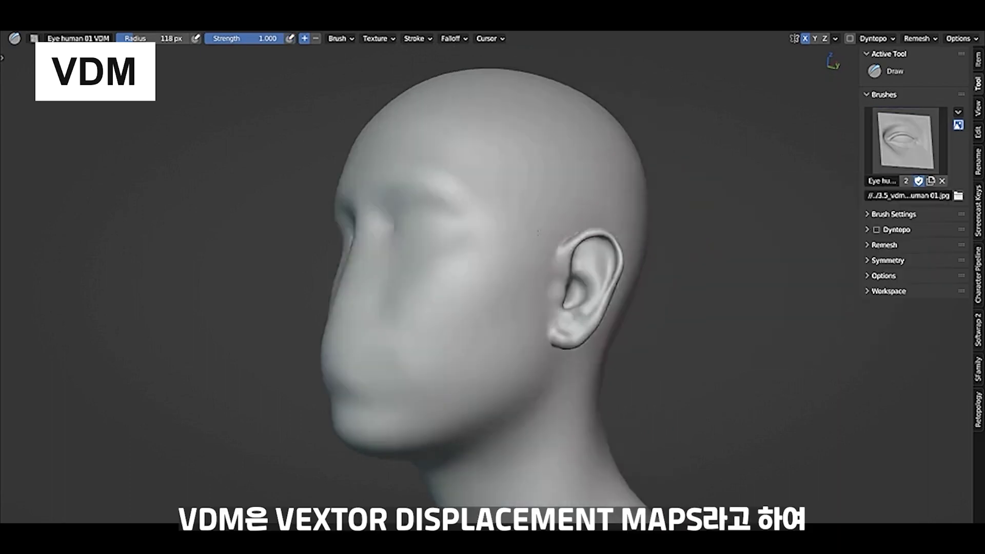
pyautogui.moveTo(487, 234); pyautogui.dragTo(524, 241)
# Stamp a nose with the Nose human 01 VDM brush and reshape it with Grab.
pyautogui.click(905, 139)
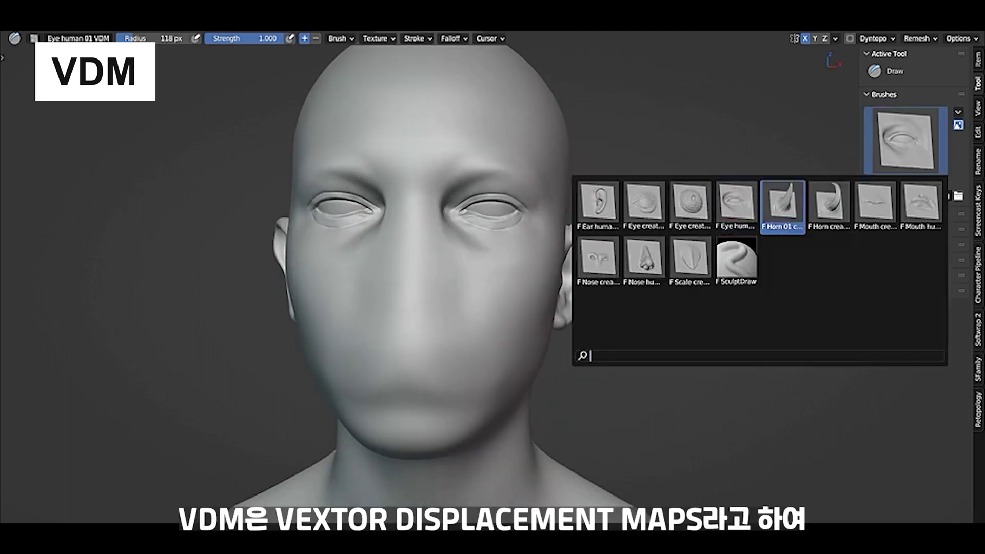
pyautogui.click(641, 264)
pyautogui.moveTo(513, 267); pyautogui.dragTo(462, 266, button='middle')
pyautogui.moveTo(426, 254); pyautogui.dragTo(429, 346)
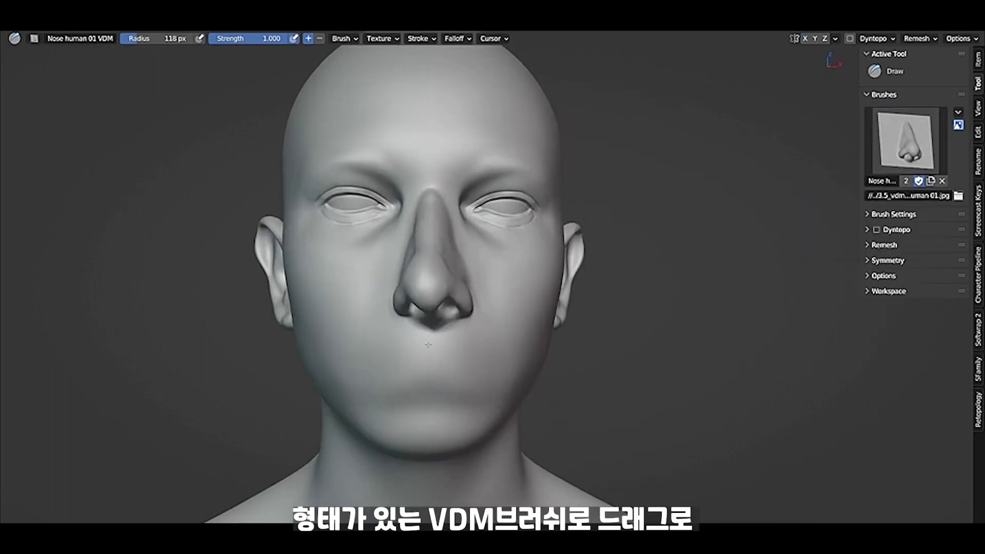
pyautogui.press('g')
pyautogui.moveTo(428, 345); pyautogui.dragTo(418, 176, button='middle')
pyautogui.moveTo(418, 176); pyautogui.dragTo(436, 158)
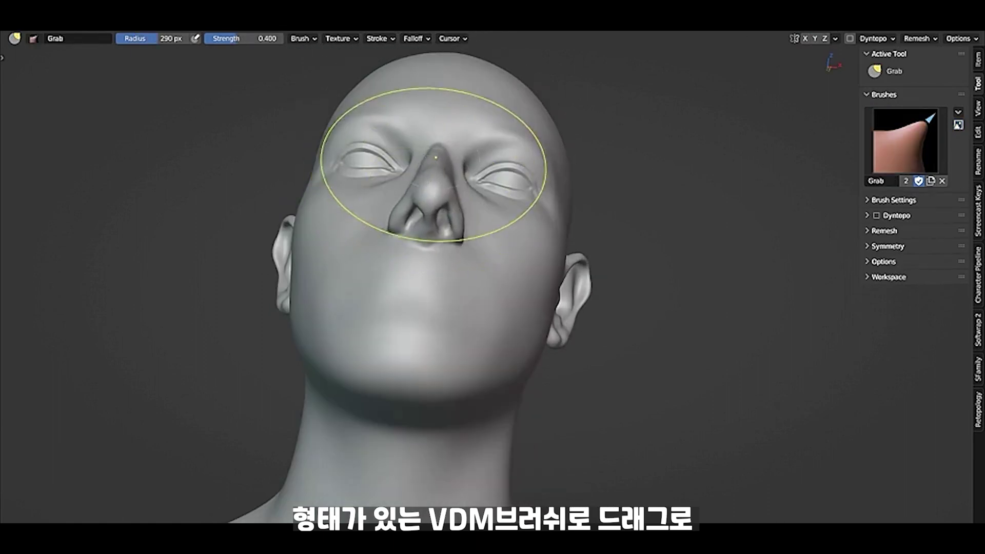
pyautogui.moveTo(352, 385); pyautogui.dragTo(367, 352, button='middle')
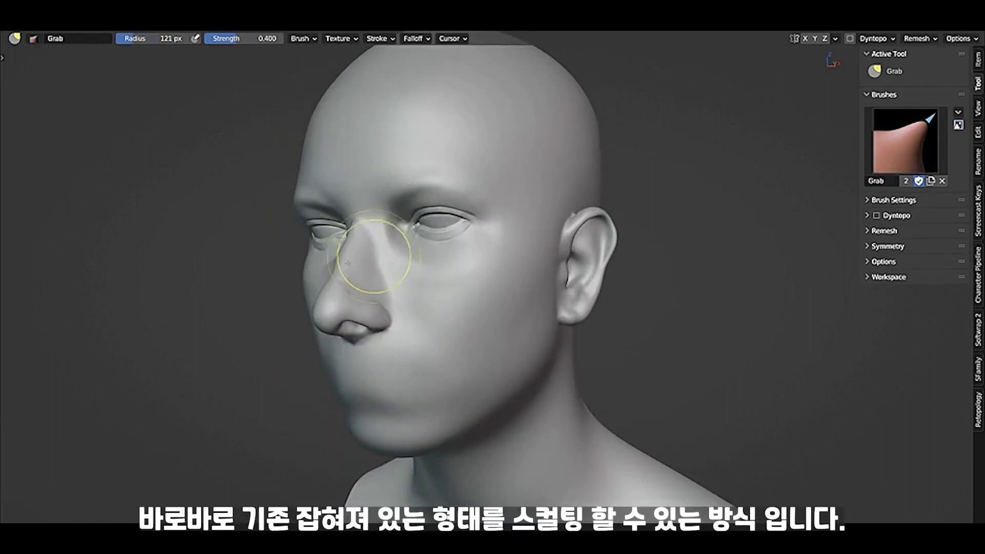
# Stamp a mouth with the Mouth human 01 VDM brush and reshape the lower lip.
pyautogui.click(906, 142)
pyautogui.click(869, 209)
pyautogui.moveTo(411, 330); pyautogui.dragTo(431, 313, button='middle')
pyautogui.moveTo(431, 313); pyautogui.dragTo(441, 382)
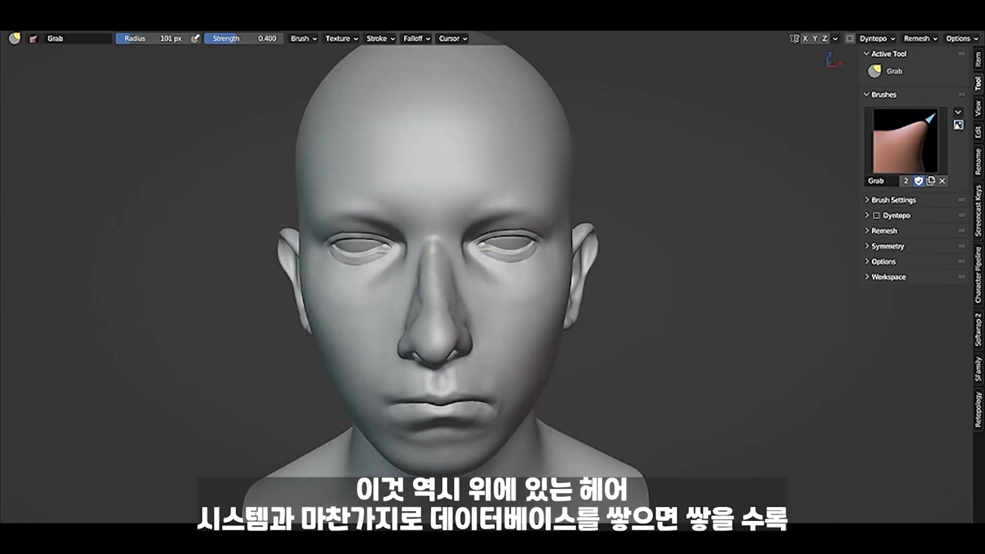
pyautogui.press('f')
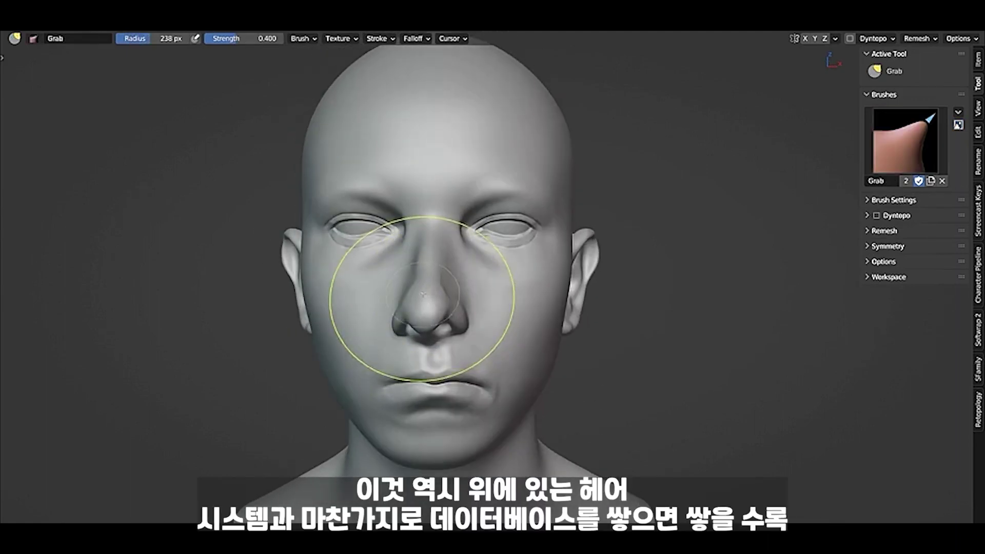
pyautogui.moveTo(442, 350); pyautogui.dragTo(410, 370)
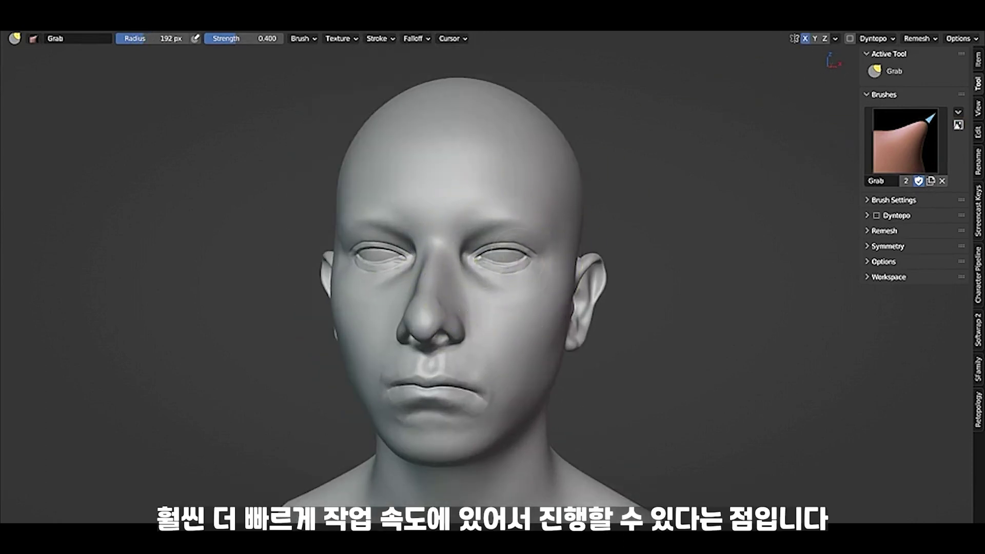
pyautogui.scroll(1, 513, 231)
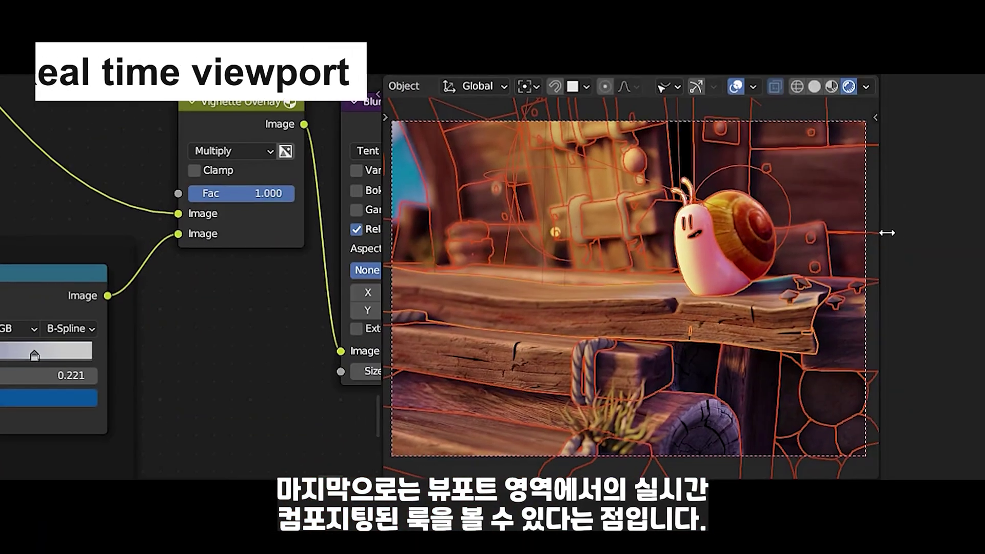
# Show the compositor result in camera view, with Vignette Fac 0.727 and overlays hidden.
pyautogui.click(865, 86)
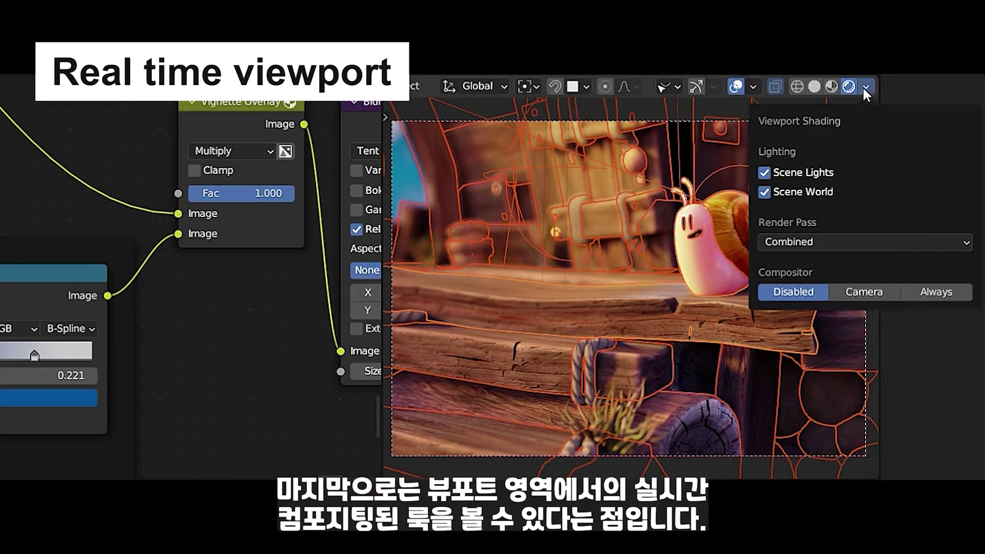
pyautogui.click(879, 292)
pyautogui.moveTo(290, 194); pyautogui.dragTo(271, 201)
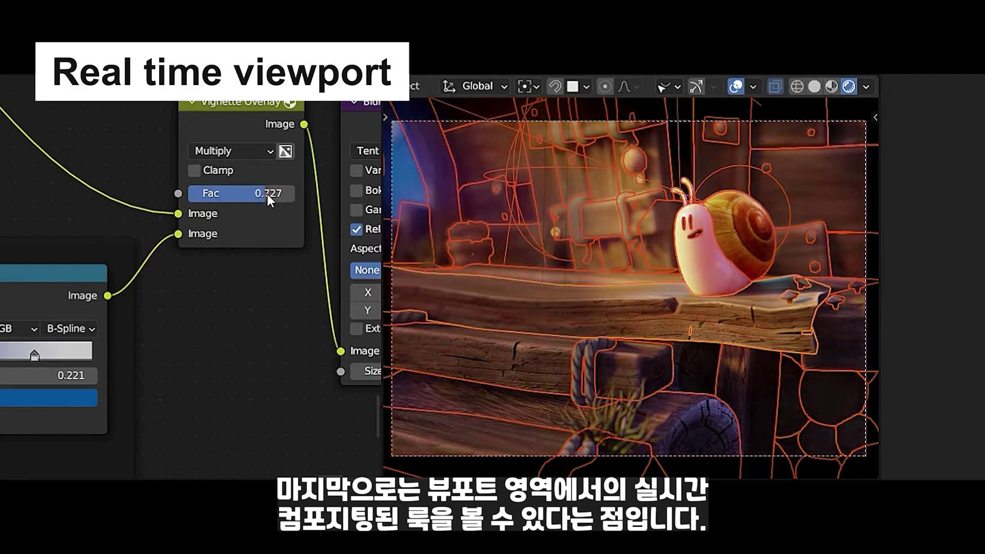
pyautogui.hotkey('shift', 'alt', 'z')
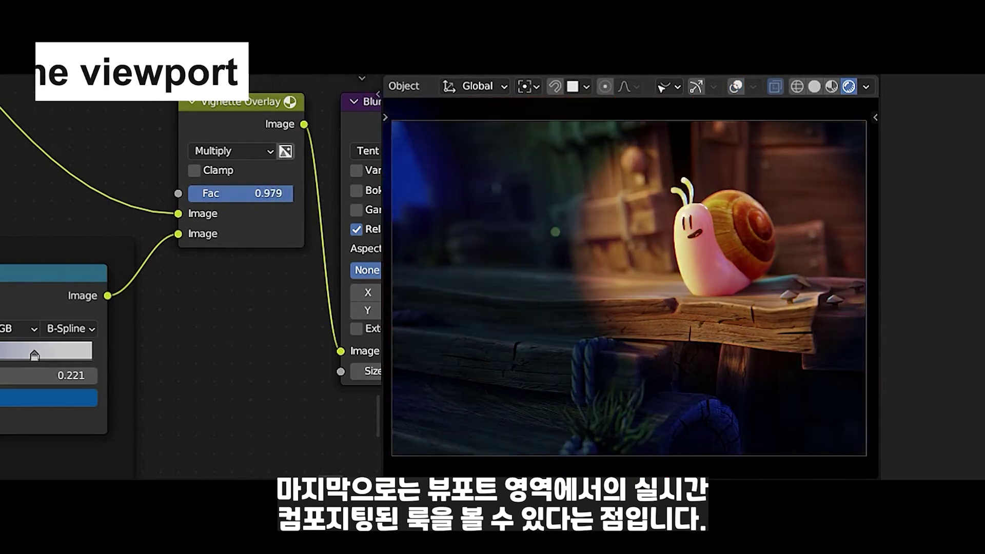
# Widen the vignette ellipse mask and increase Blur size with gamma correction on.
pyautogui.moveTo(265, 354); pyautogui.dragTo(288, 354)
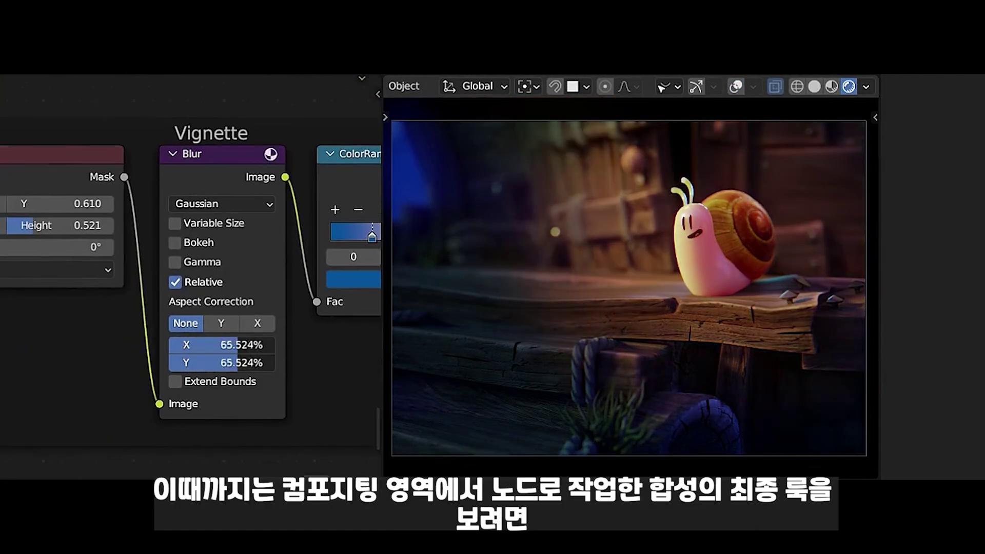
pyautogui.moveTo(252, 216)
pyautogui.mouseDown()
pyautogui.moveTo(241, 216)
pyautogui.moveTo(256, 231)
pyautogui.moveTo(338, 235)
pyautogui.mouseUp()
pyautogui.moveTo(231, 235); pyautogui.dragTo(259, 235)
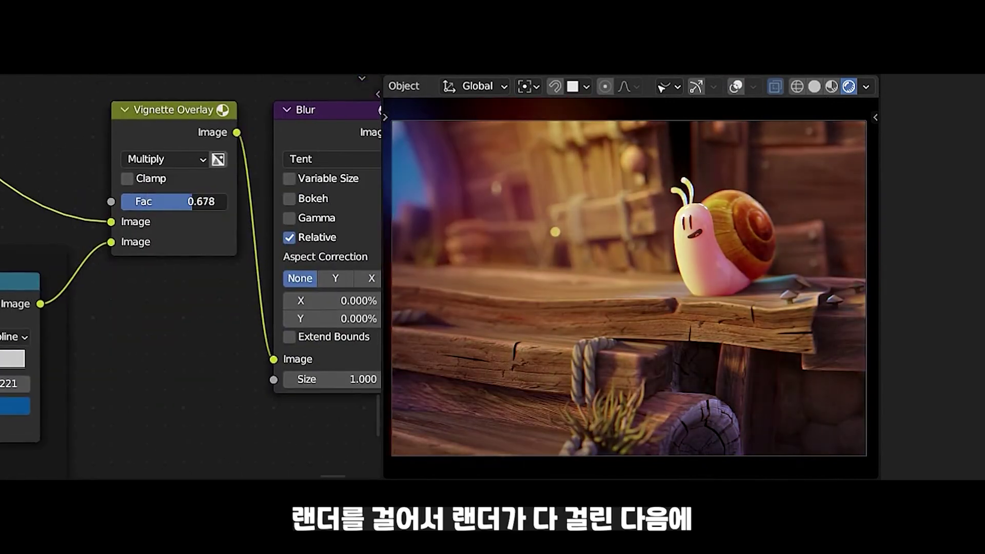
pyautogui.moveTo(164, 295)
pyautogui.mouseDown()
pyautogui.moveTo(195, 313)
pyautogui.moveTo(184, 302)
pyautogui.moveTo(124, 303)
pyautogui.mouseUp()
pyautogui.click(119, 212)
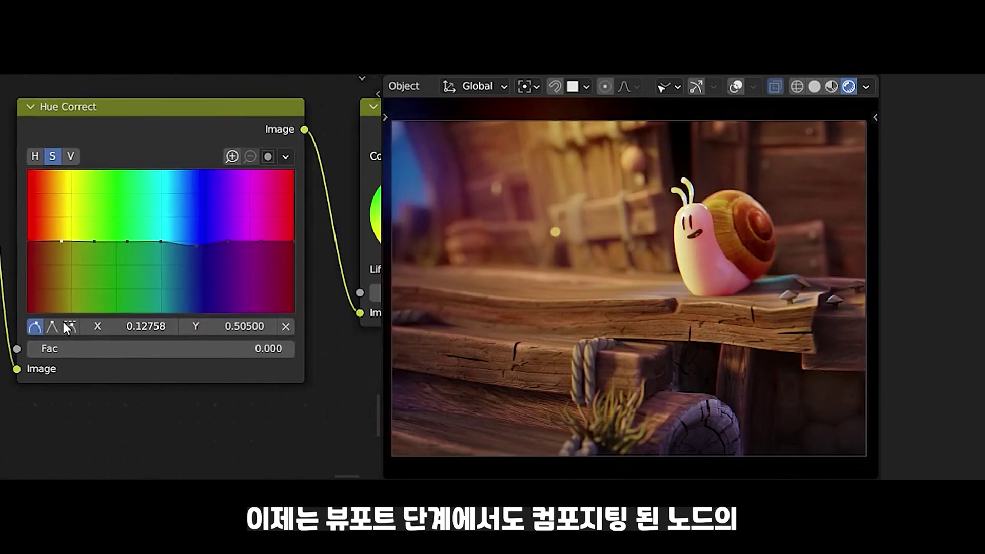
# Set Hue Correct Fac to 1 and Color Balance Fac to 0.439, nudging gamma.
pyautogui.moveTo(77, 348); pyautogui.dragTo(287, 348)
pyautogui.keyDown('ctrl'); pyautogui.scroll(-10, 308, 246); pyautogui.keyUp('ctrl')
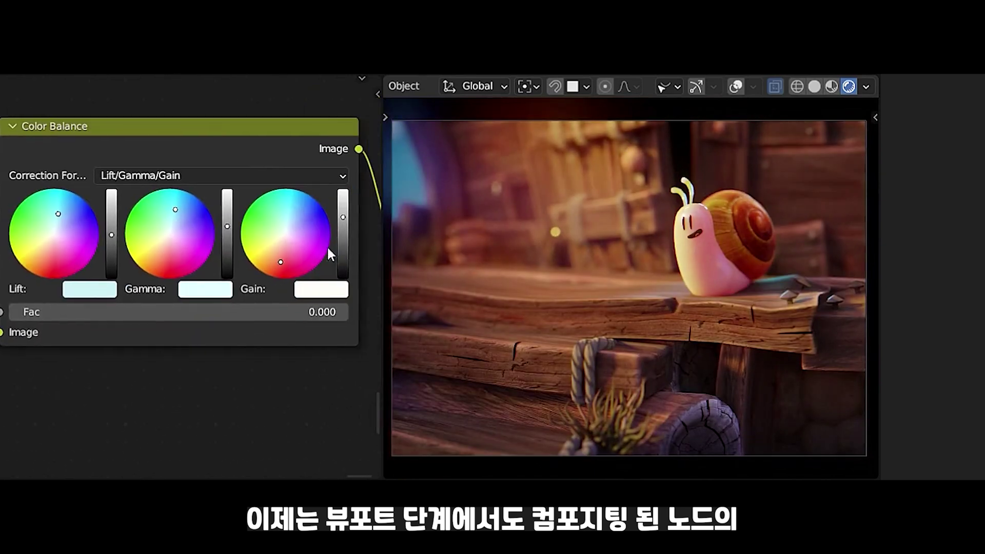
pyautogui.moveTo(174, 312); pyautogui.dragTo(205, 312)
pyautogui.moveTo(55, 312); pyautogui.dragTo(326, 312)
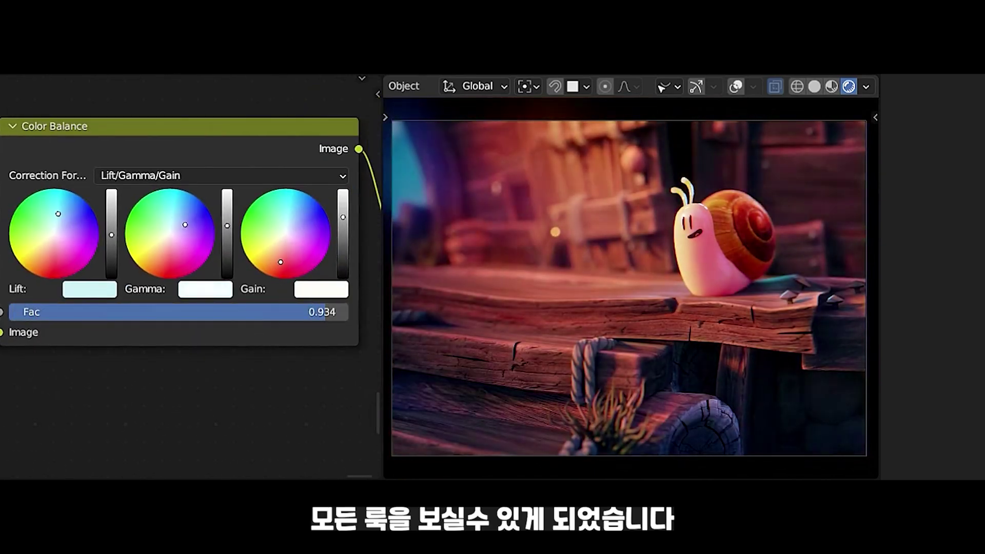
pyautogui.moveTo(174, 205); pyautogui.dragTo(171, 209)
pyautogui.moveTo(326, 312); pyautogui.dragTo(157, 312)
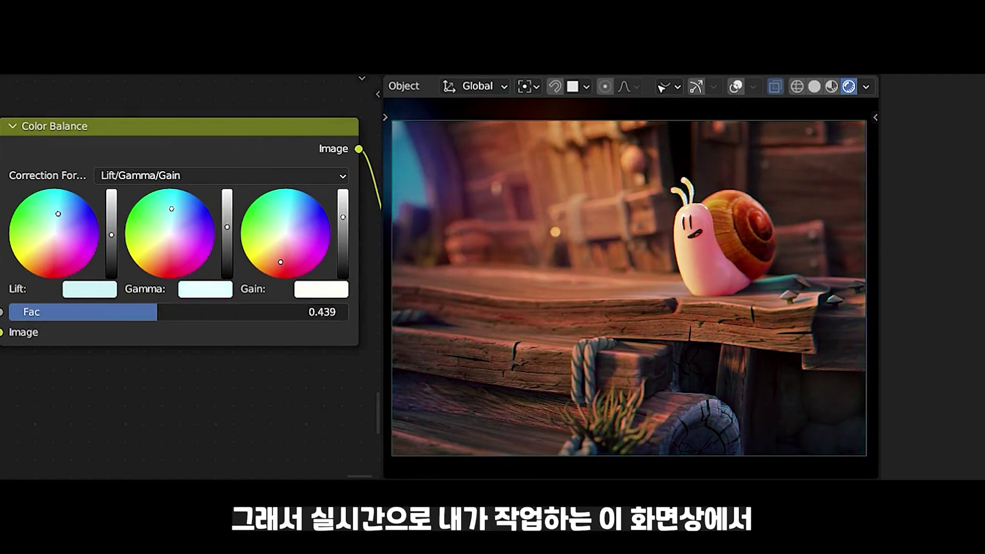
pyautogui.keyDown('ctrl'); pyautogui.scroll(10, 205, 246); pyautogui.keyUp('ctrl')
# Increase Lens Distortion's Distort and dispersion, and enable Jitter and Fit.
pyautogui.moveTo(97, 270); pyautogui.dragTo(482, 283)
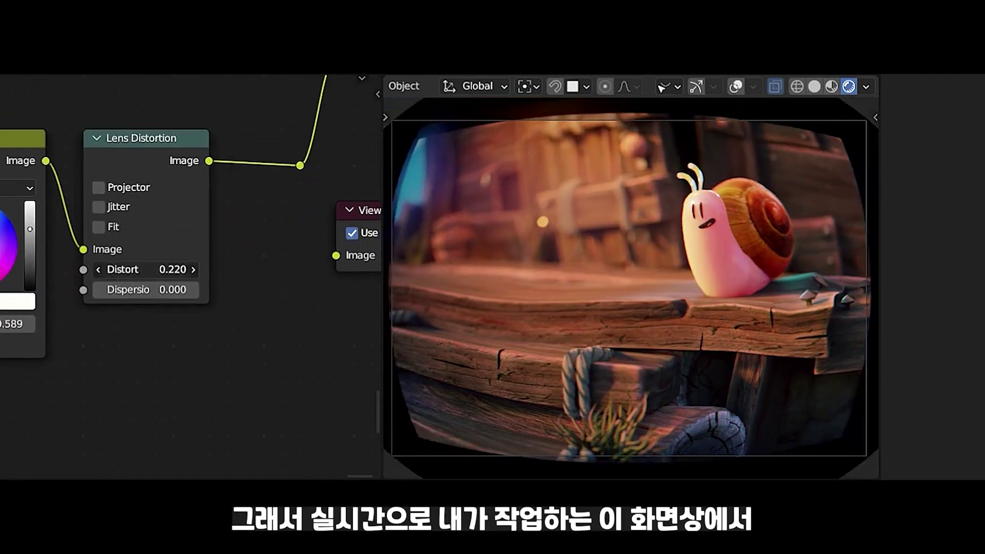
pyautogui.moveTo(144, 290)
pyautogui.mouseDown()
pyautogui.moveTo(195, 290)
pyautogui.moveTo(113, 290)
pyautogui.moveTo(133, 290)
pyautogui.moveTo(113, 269)
pyautogui.mouseUp()
pyautogui.click(99, 207)
pyautogui.click(99, 226)
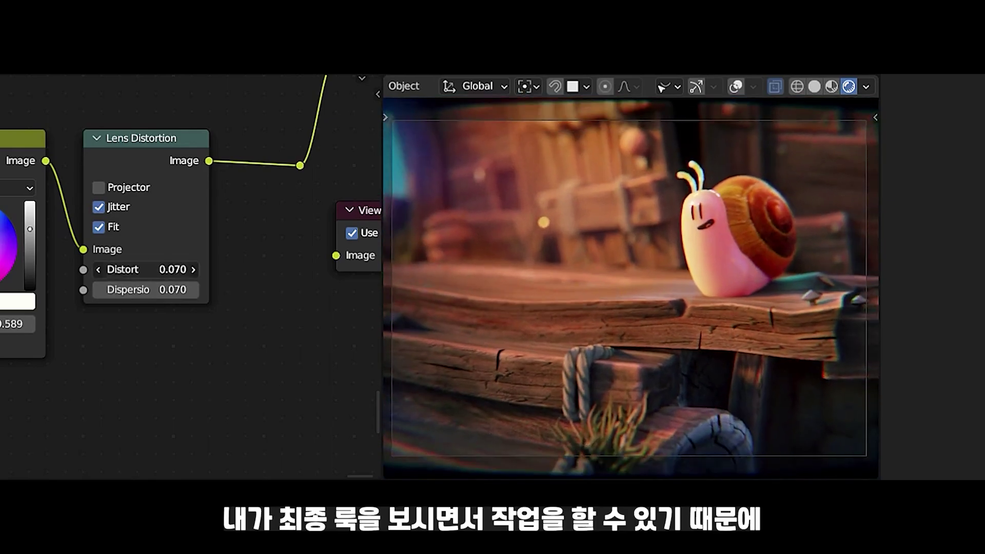
# Orbit out of camera view and set the viewport Compositor to Always.
pyautogui.moveTo(597, 239); pyautogui.dragTo(700, 190, button='middle')
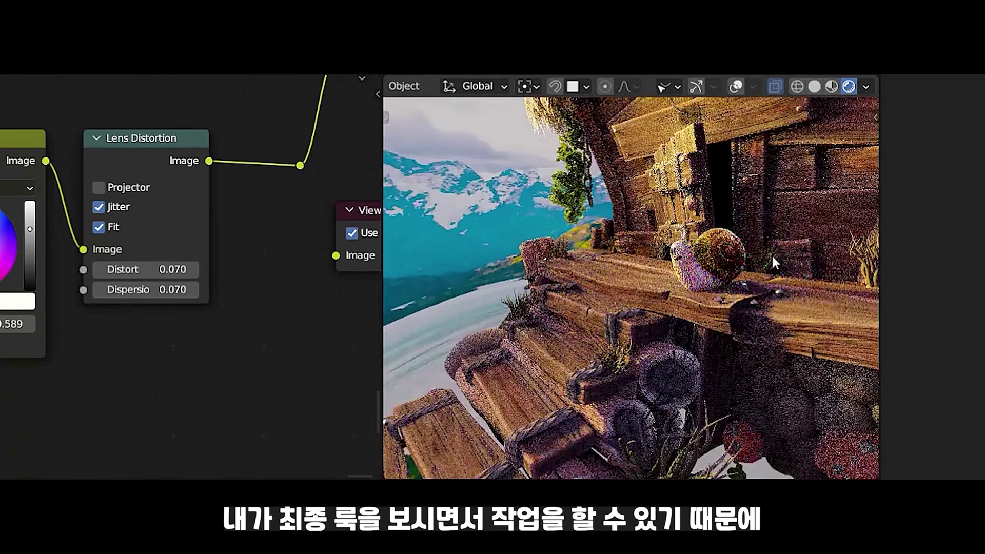
pyautogui.click(866, 86)
pyautogui.click(925, 289)
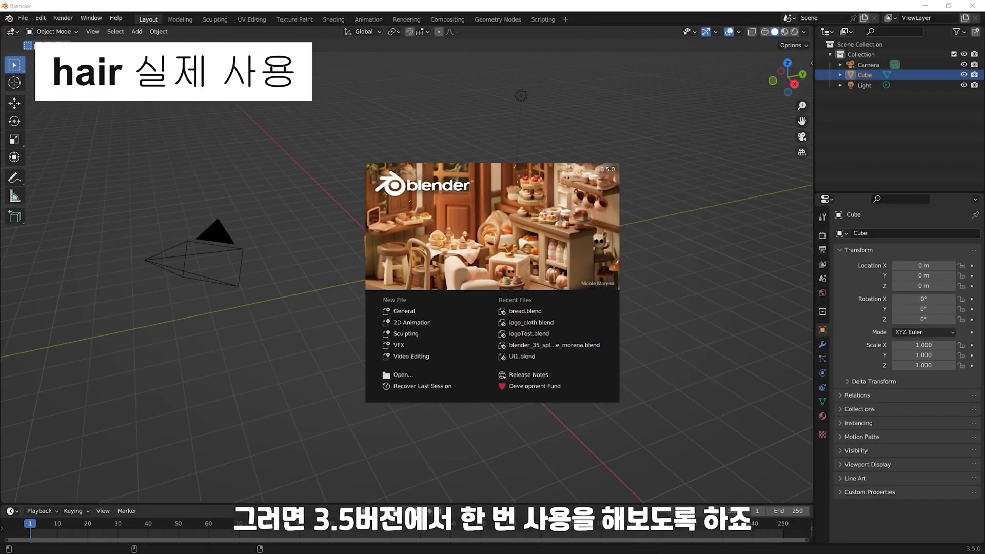
# Replace the default cube with a smooth-shaded UV sphere.
pyautogui.click(648, 221)
pyautogui.click(444, 277)
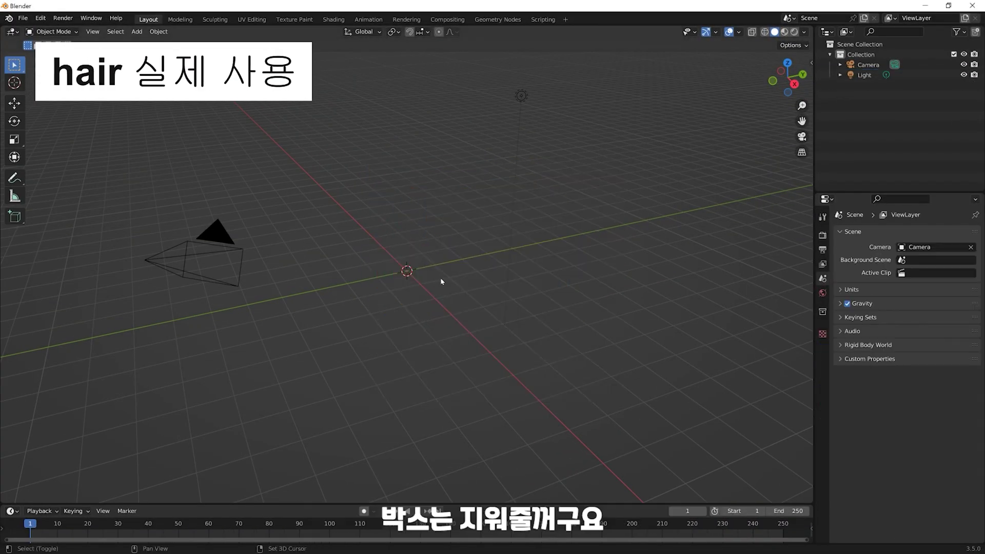
pyautogui.hotkey('shift', 'a')
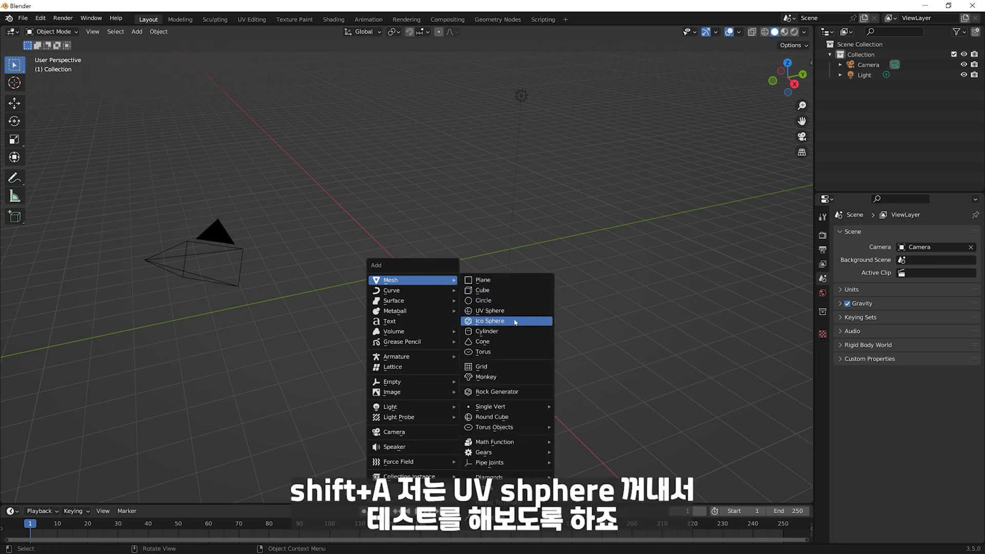
pyautogui.click(511, 311)
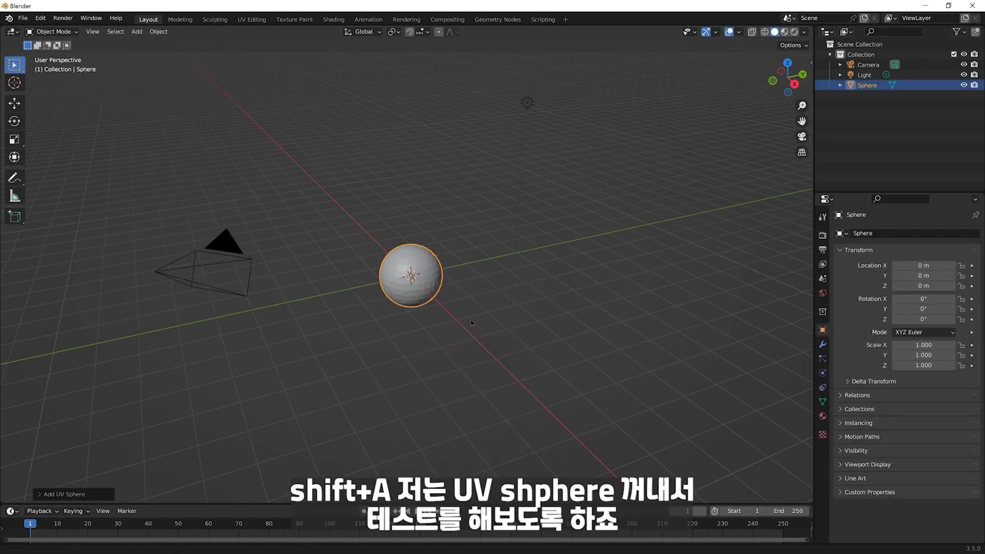
pyautogui.scroll(2, 470, 319)
pyautogui.scroll(2, 467, 297)
pyautogui.rightClick(465, 282)
pyautogui.click(466, 282)
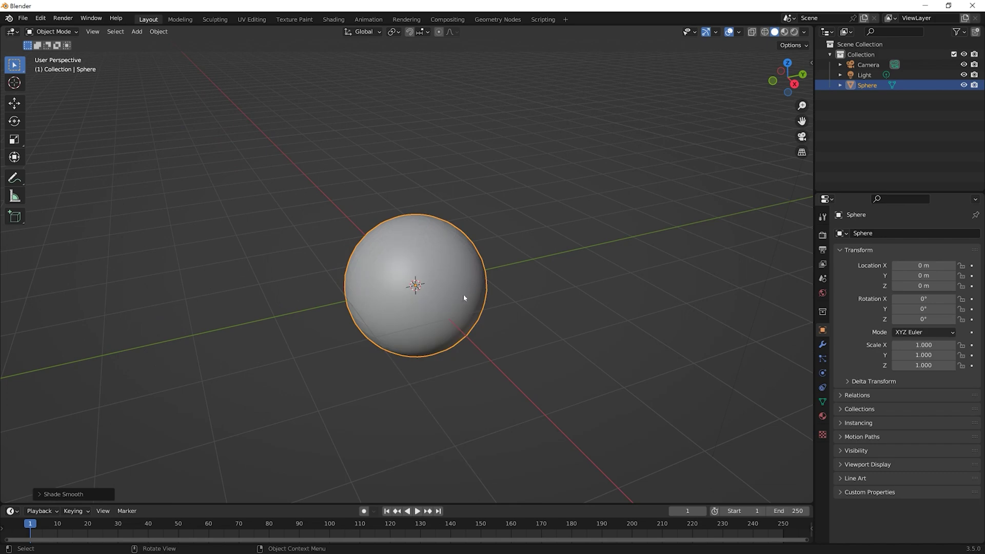
# Add a Hair particle system to the sphere, then remove it.
pyautogui.click(822, 358)
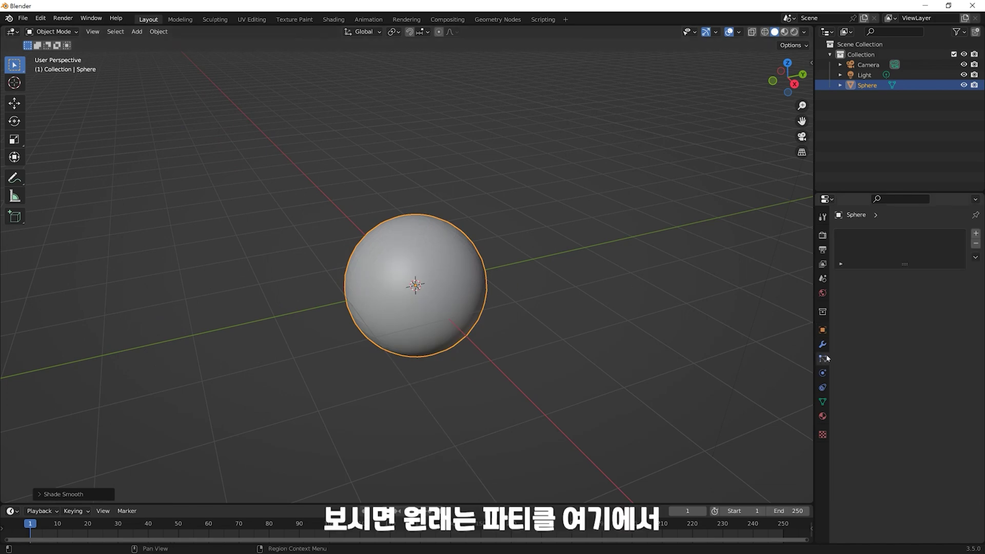
pyautogui.click(976, 234)
pyautogui.click(944, 289)
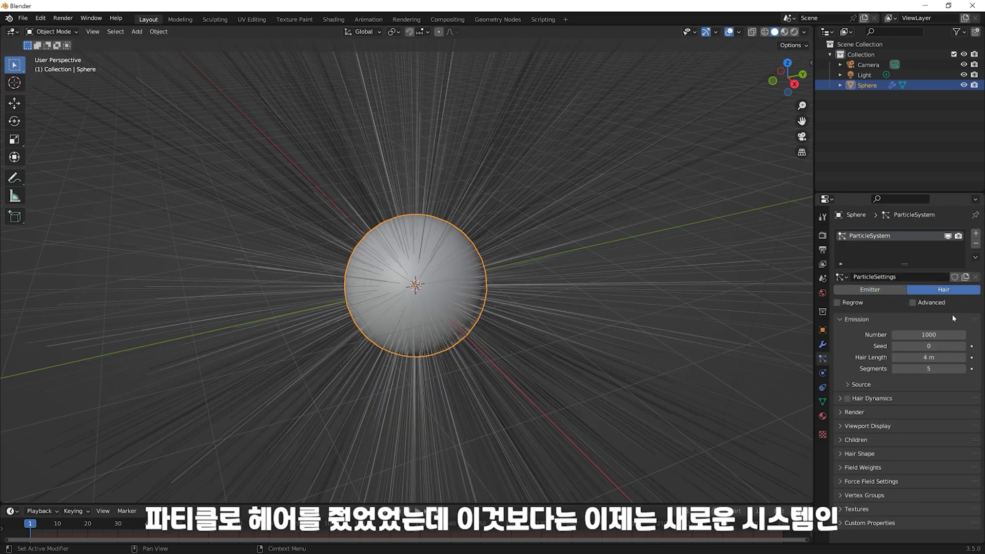
pyautogui.scroll(-2, 494, 270)
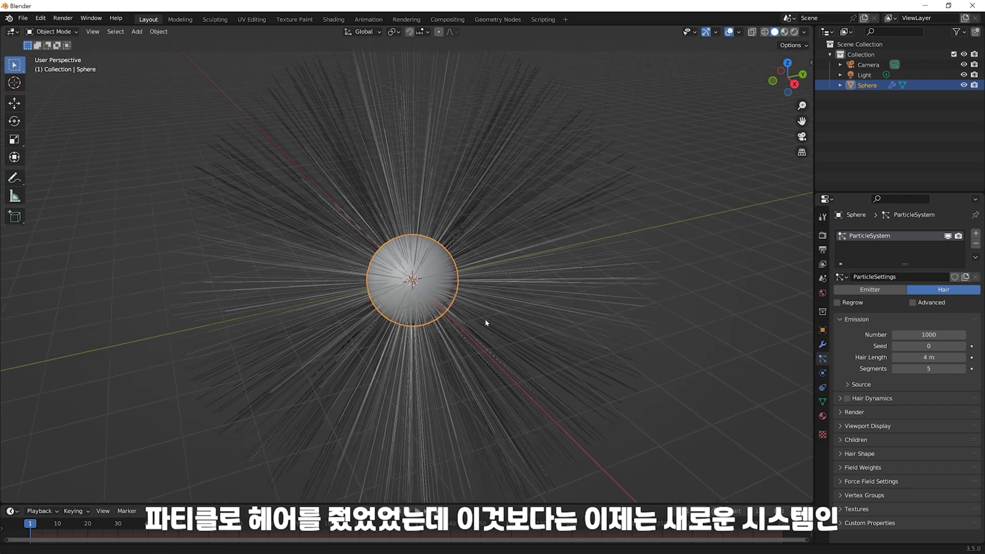
pyautogui.click(976, 244)
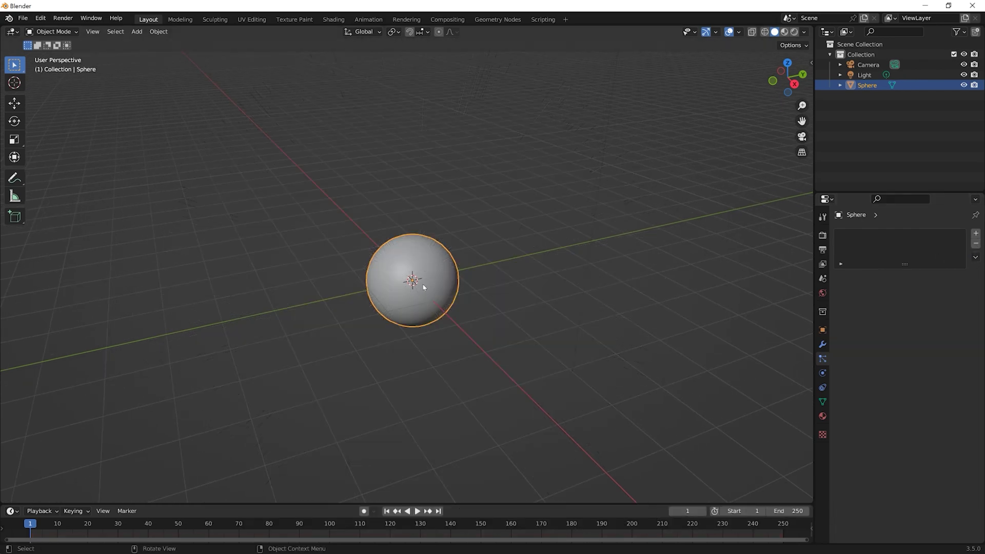
# Add an Empty Hair object on the sphere and select its Modifiers entry in the Outliner.
pyautogui.hotkey('shift', 'a')
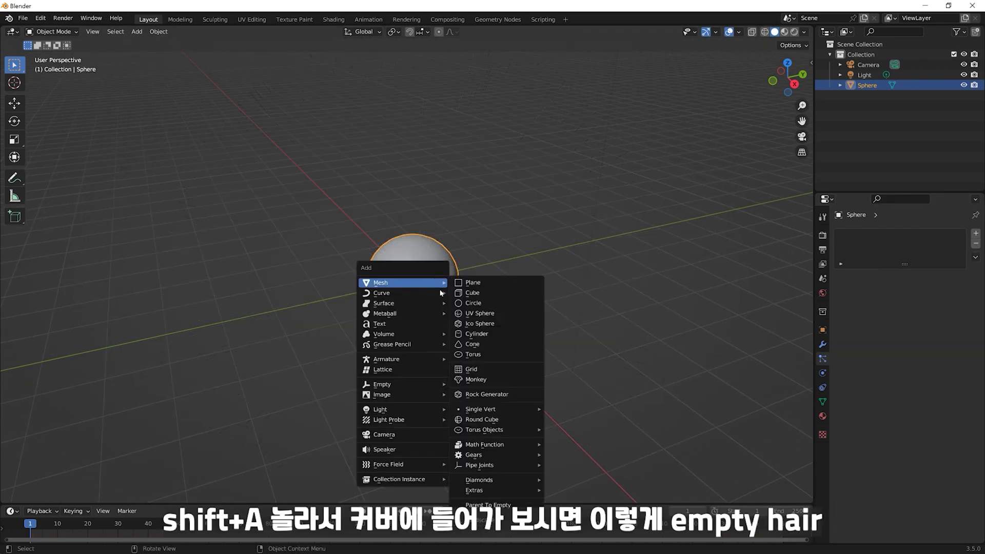
pyautogui.moveTo(401, 294)
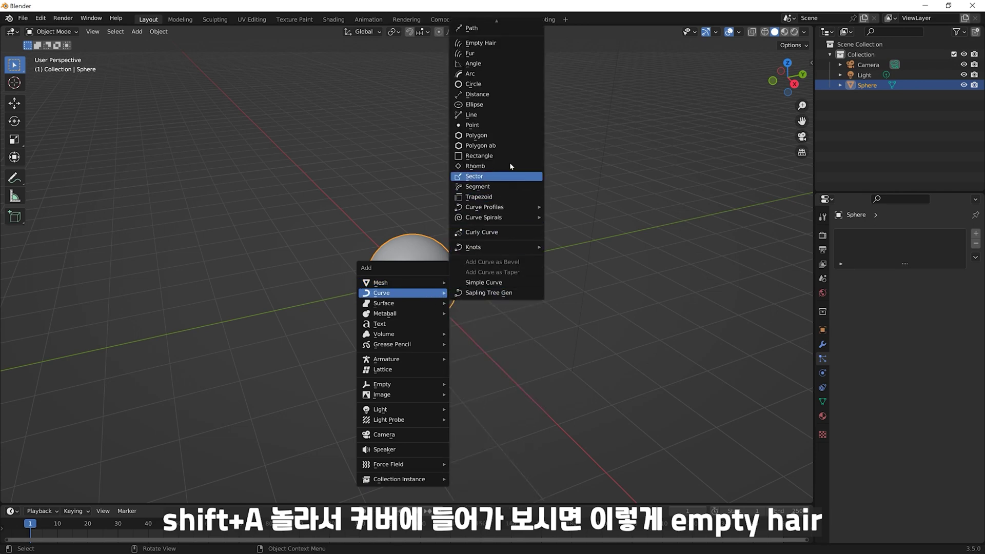
pyautogui.click(489, 44)
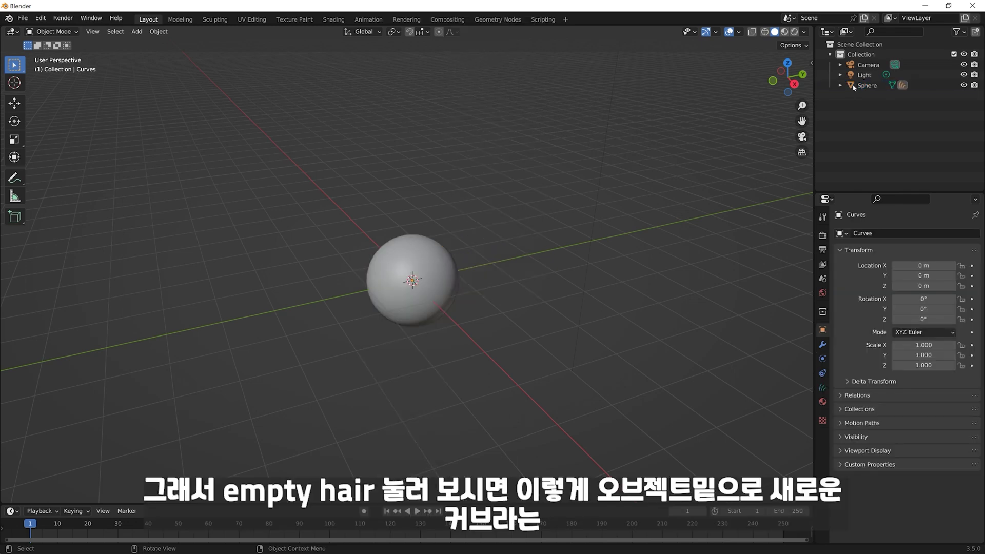
pyautogui.click(851, 106)
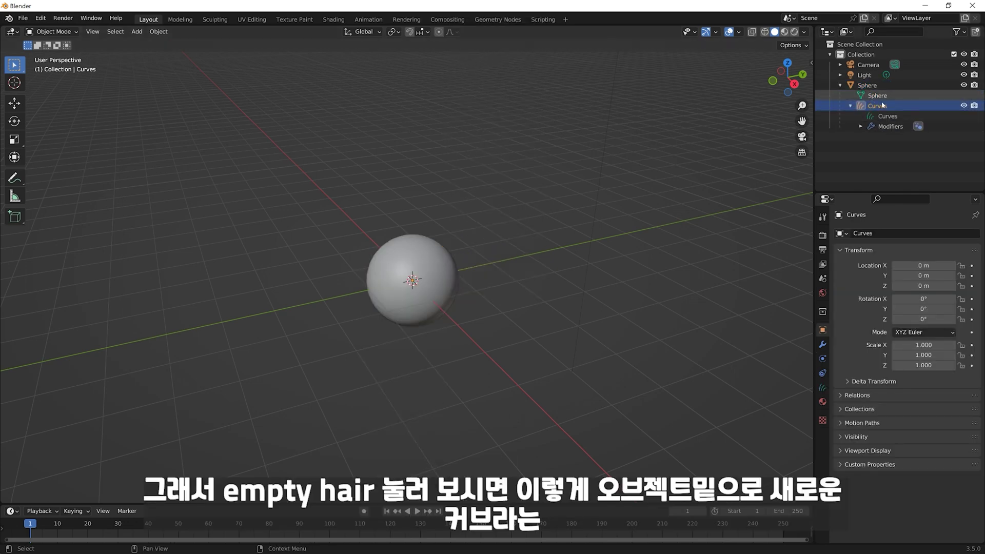
pyautogui.click(891, 126)
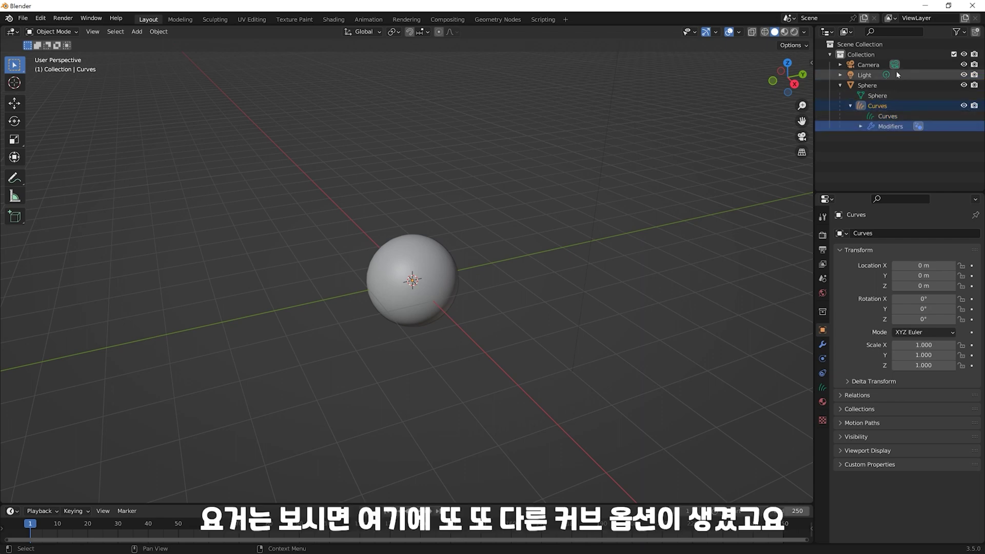
# View the Curves data and modifiers, and change the enlarged timeline into a Geometry Node Editor.
pyautogui.click(822, 389)
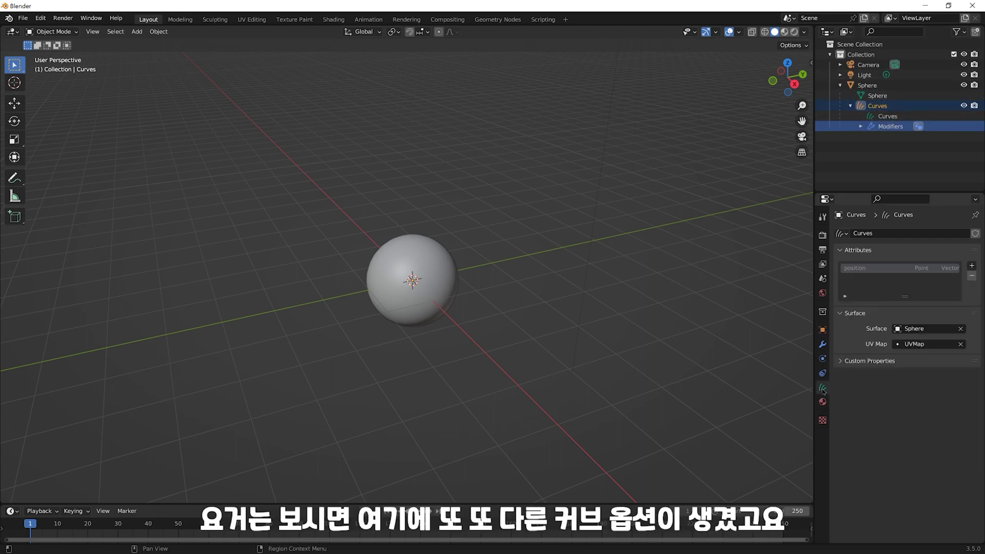
pyautogui.click(823, 346)
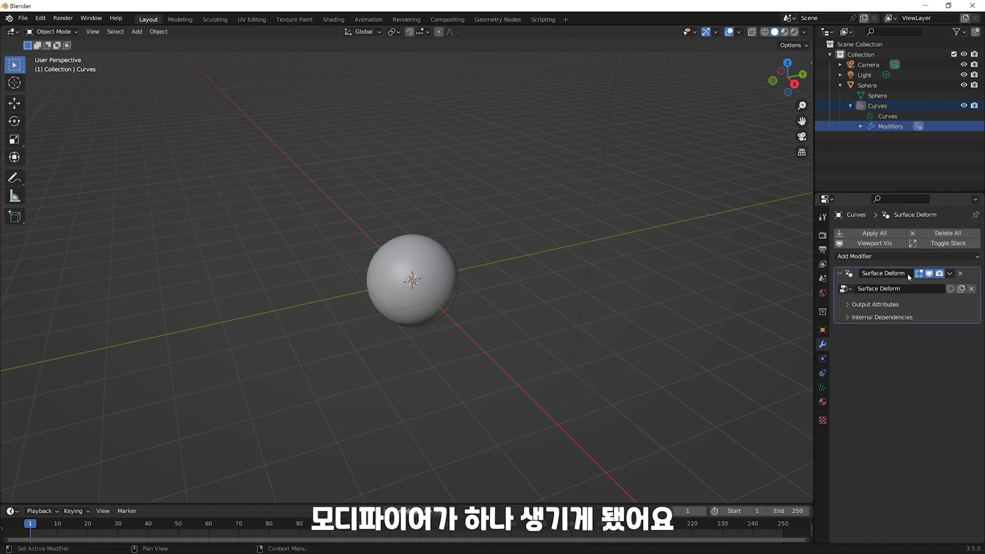
pyautogui.moveTo(578, 505); pyautogui.dragTo(578, 450)
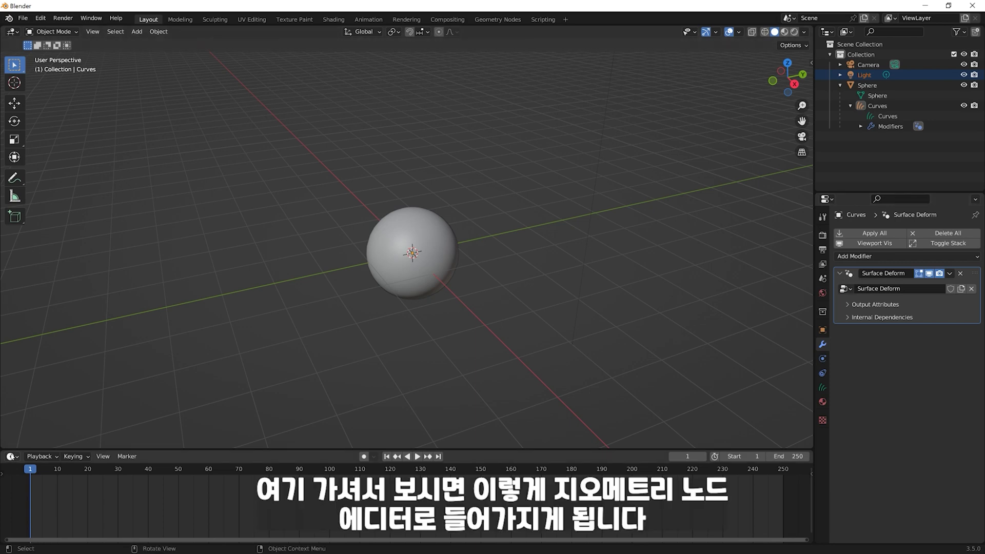
pyautogui.click(12, 457)
pyautogui.click(71, 411)
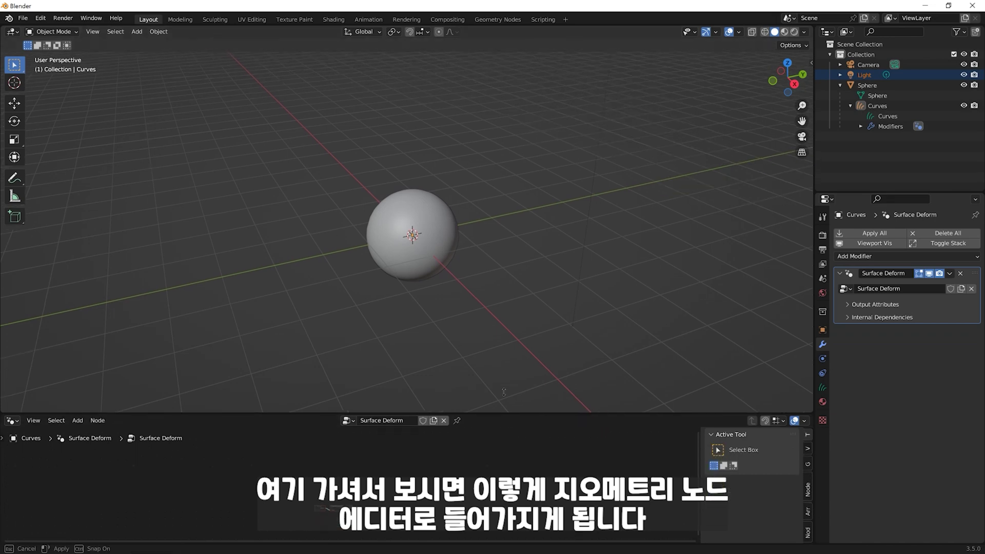
# Frame the Surface Deform node tree in a taller node editor, then select the sphere.
pyautogui.moveTo(501, 450); pyautogui.dragTo(462, 358)
pyautogui.moveTo(364, 486); pyautogui.dragTo(449, 421, button='middle')
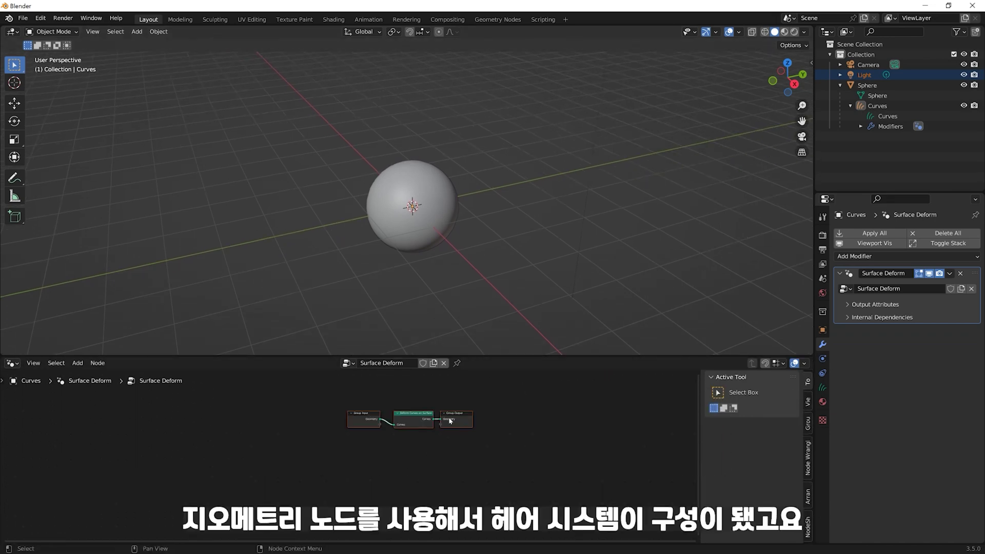
pyautogui.scroll(2, 473, 405)
pyautogui.scroll(2, 459, 421)
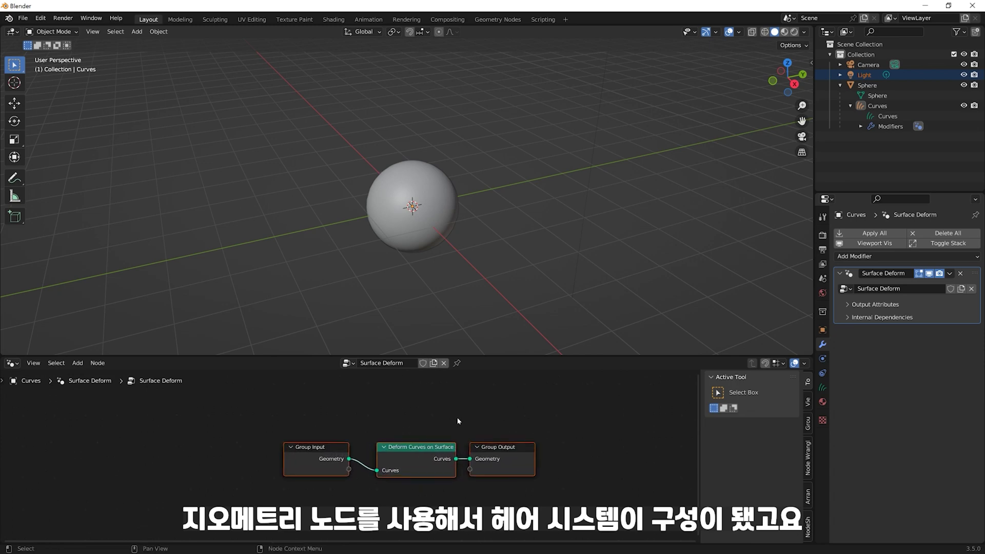
pyautogui.click(396, 192)
pyautogui.click(69, 32)
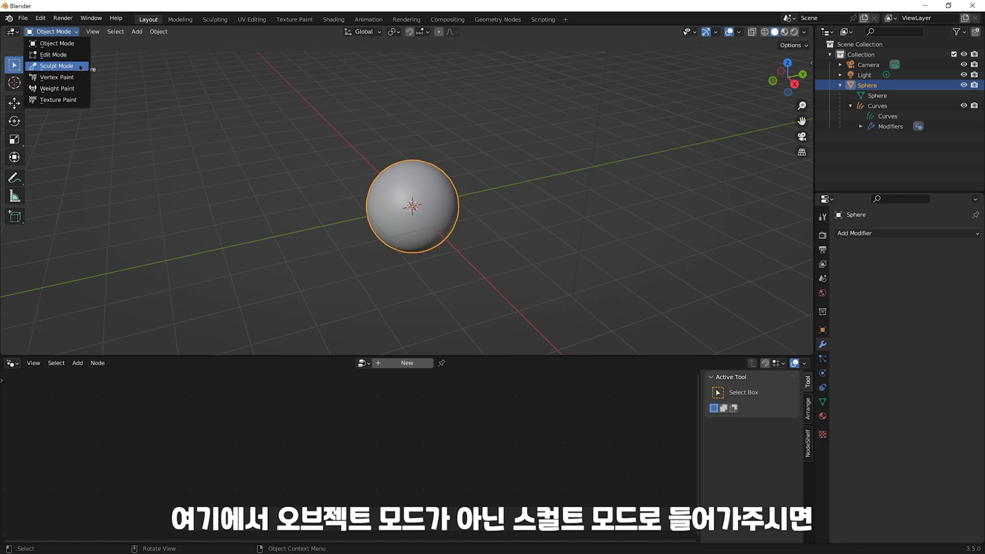
# Put the Curves hair object into Sculpt Mode after briefly sculpting the sphere.
pyautogui.click(81, 67)
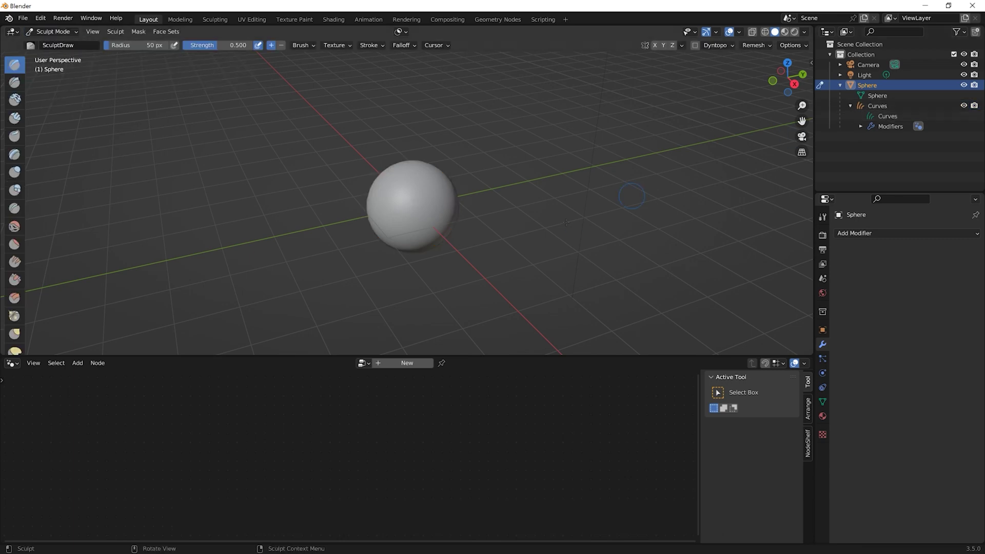
pyautogui.click(52, 31)
pyautogui.click(52, 43)
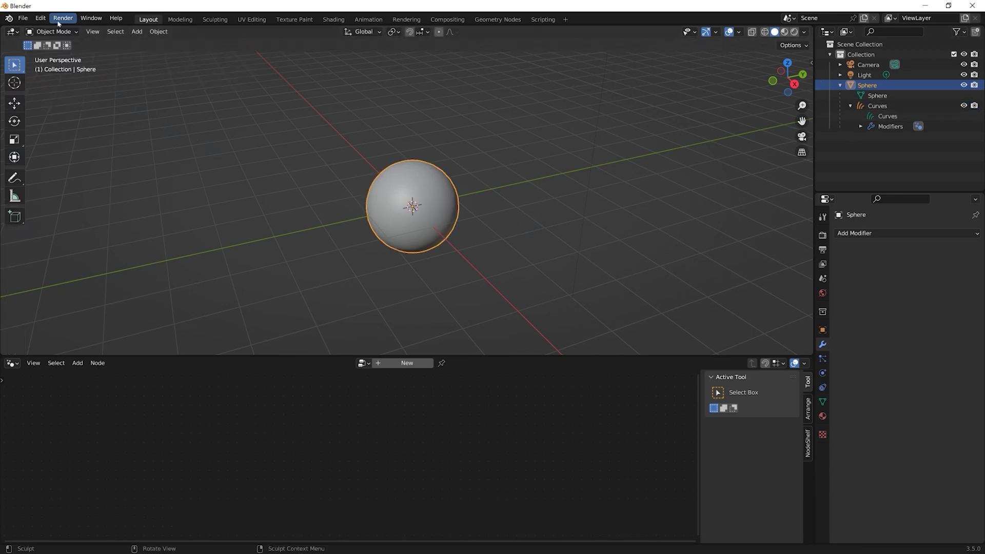
pyautogui.click(878, 105)
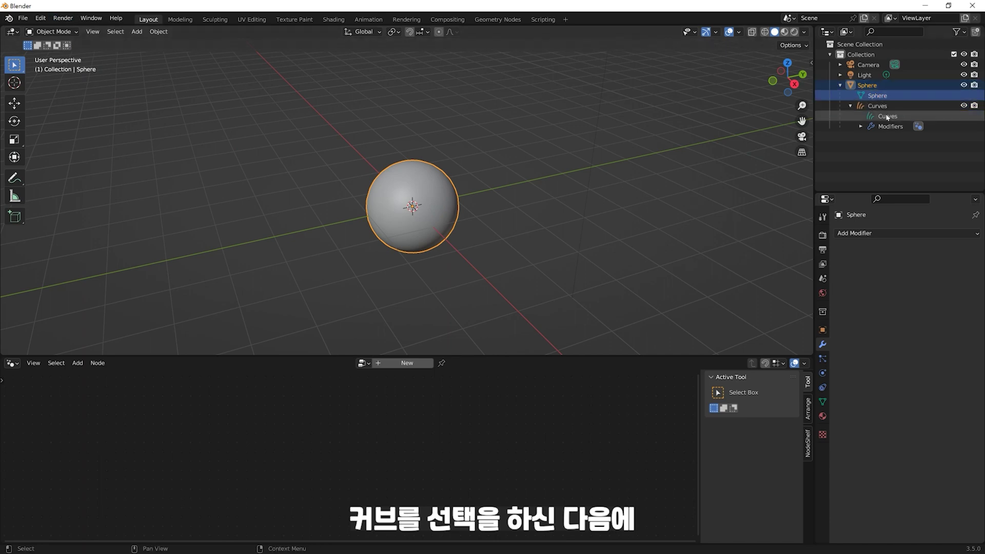
pyautogui.click(53, 32)
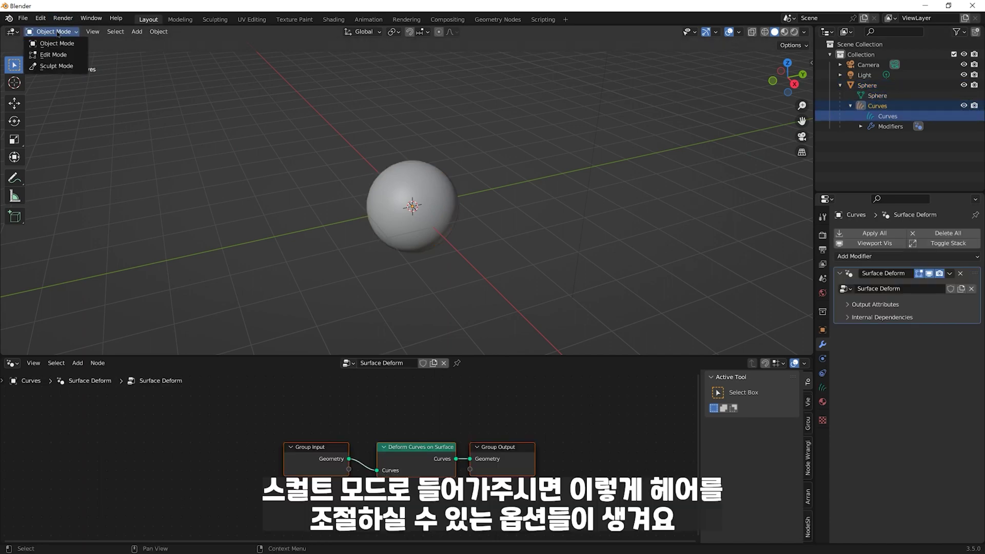
pyautogui.click(66, 65)
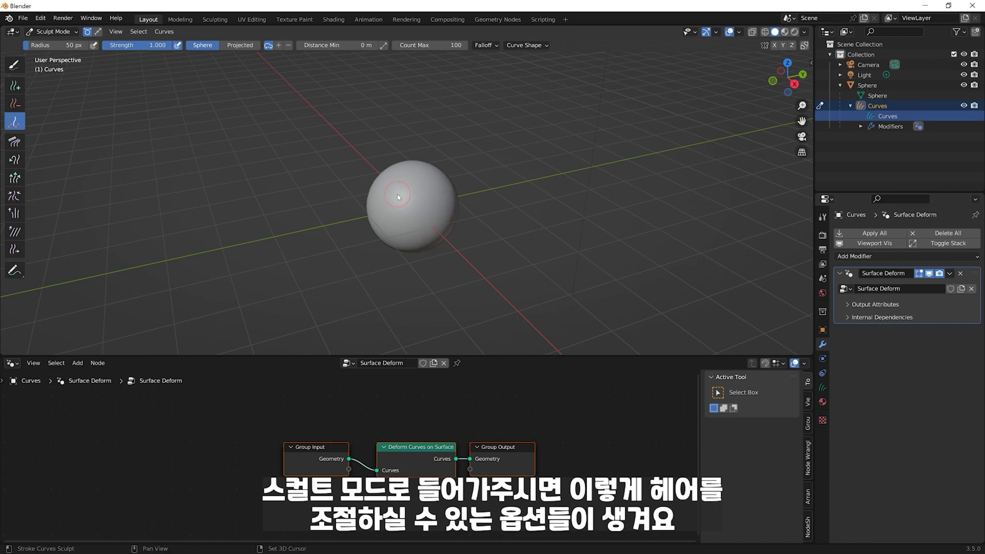
# Add hair curves on the sphere's upper right with the Add brush.
pyautogui.moveTo(435, 237); pyautogui.dragTo(443, 267, button='middle')
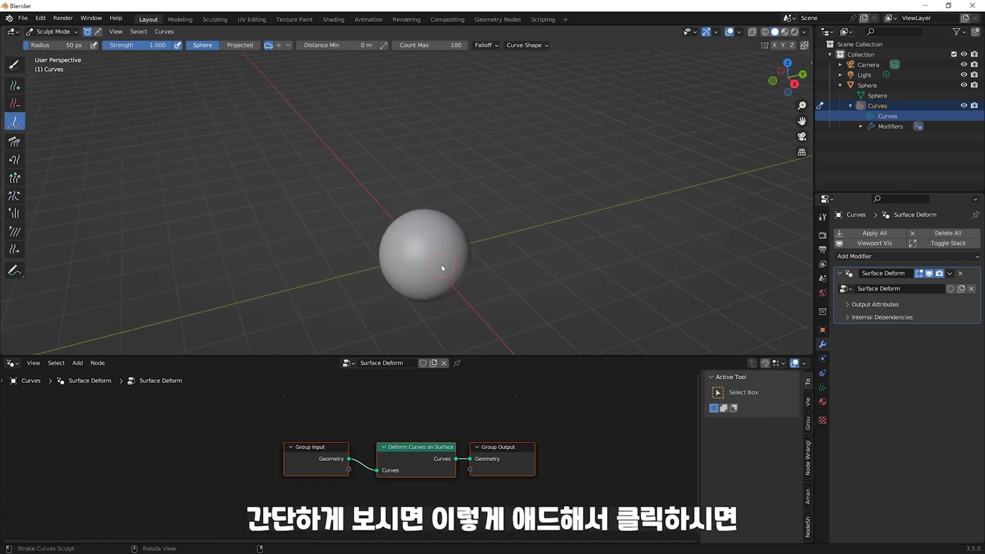
pyautogui.click(18, 86)
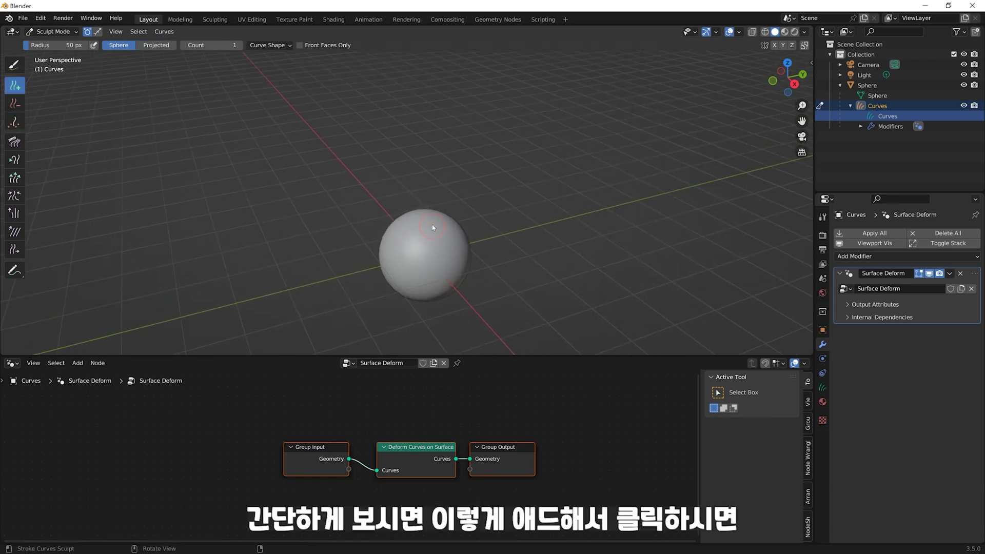
pyautogui.moveTo(435, 252); pyautogui.dragTo(479, 246, button='middle')
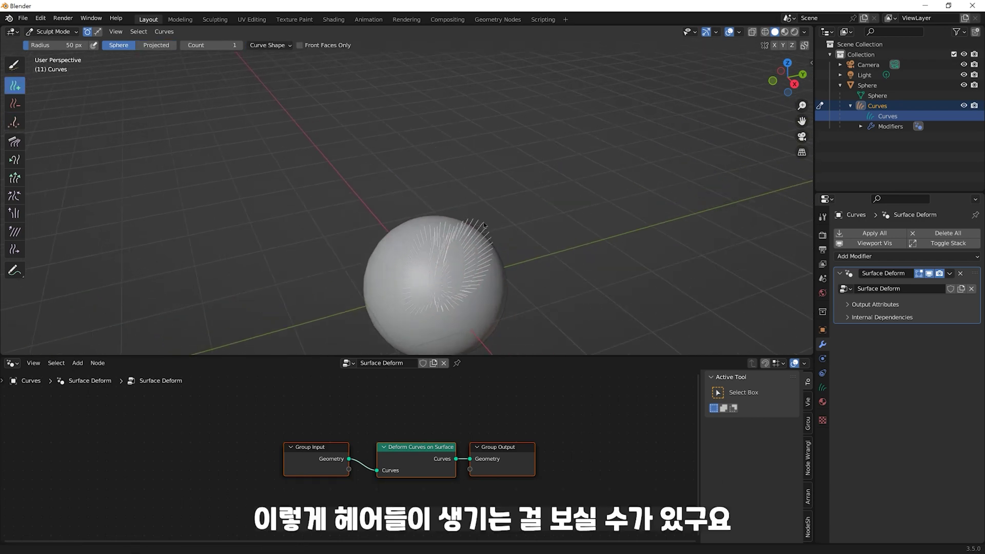
pyautogui.moveTo(478, 241); pyautogui.dragTo(505, 270)
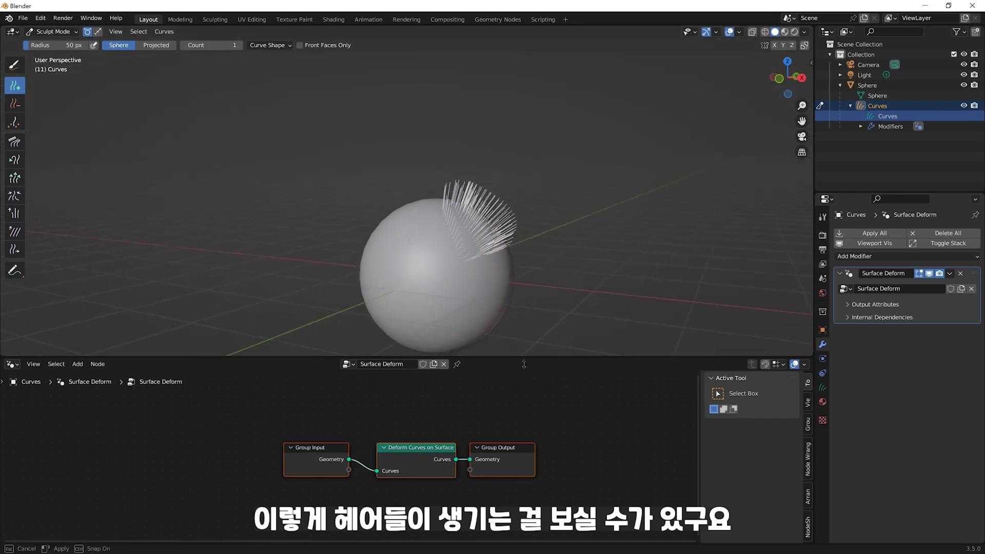
pyautogui.moveTo(524, 355); pyautogui.dragTo(524, 376)
# Comb the hair into swept, upswept locks with a 171 px Comb brush.
pyautogui.click(16, 141)
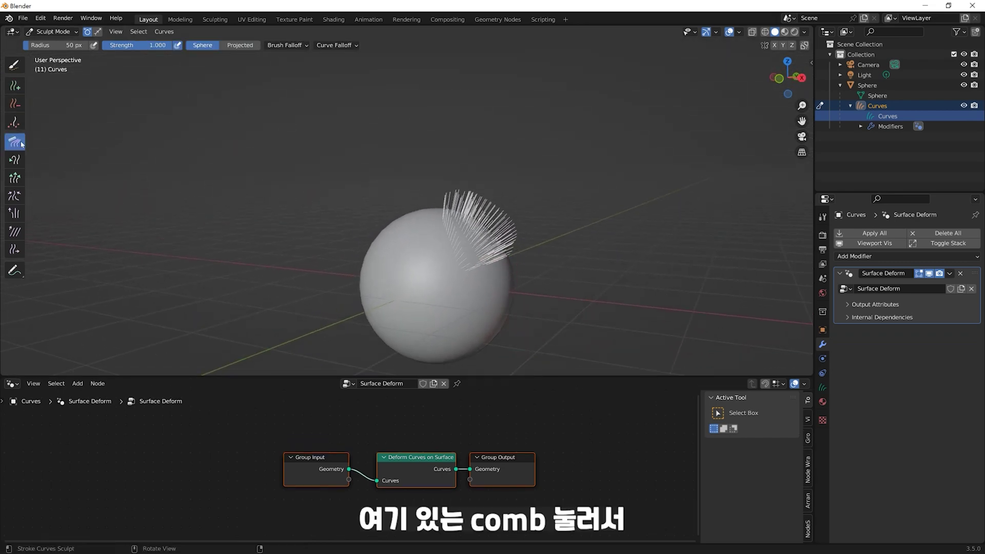
pyautogui.press('f')
pyautogui.click(512, 187)
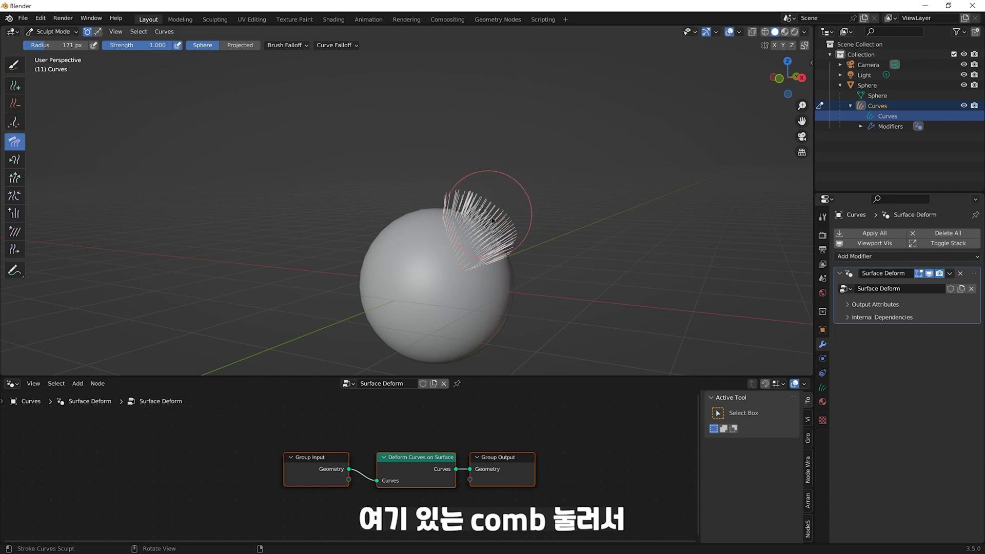
pyautogui.moveTo(489, 270)
pyautogui.mouseDown()
pyautogui.moveTo(450, 223)
pyautogui.moveTo(508, 247)
pyautogui.mouseUp()
pyautogui.moveTo(508, 247)
pyautogui.mouseDown(button='middle')
pyautogui.moveTo(538, 254)
pyautogui.moveTo(524, 189)
pyautogui.mouseUp(button='middle')
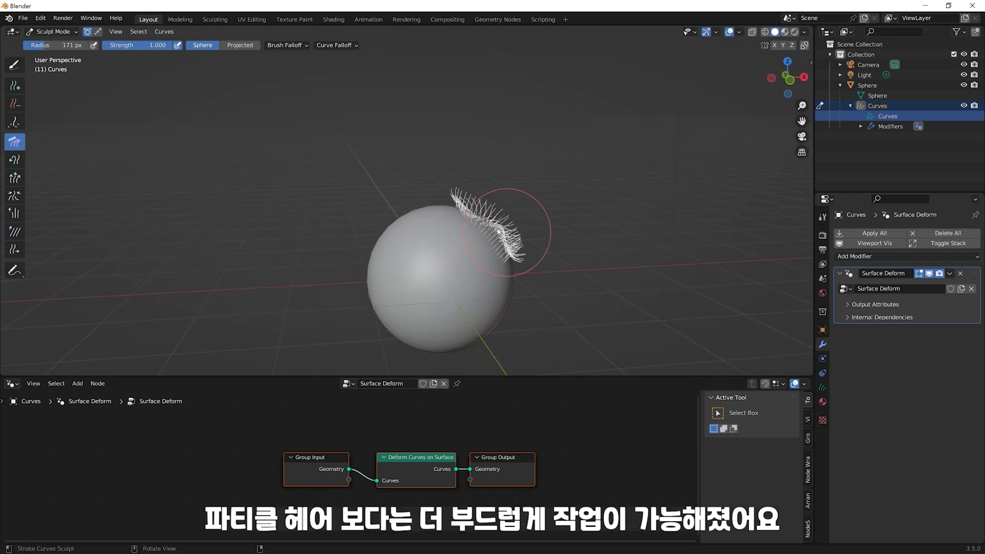
pyautogui.moveTo(502, 278)
pyautogui.mouseDown()
pyautogui.moveTo(466, 248)
pyautogui.moveTo(506, 275)
pyautogui.mouseUp()
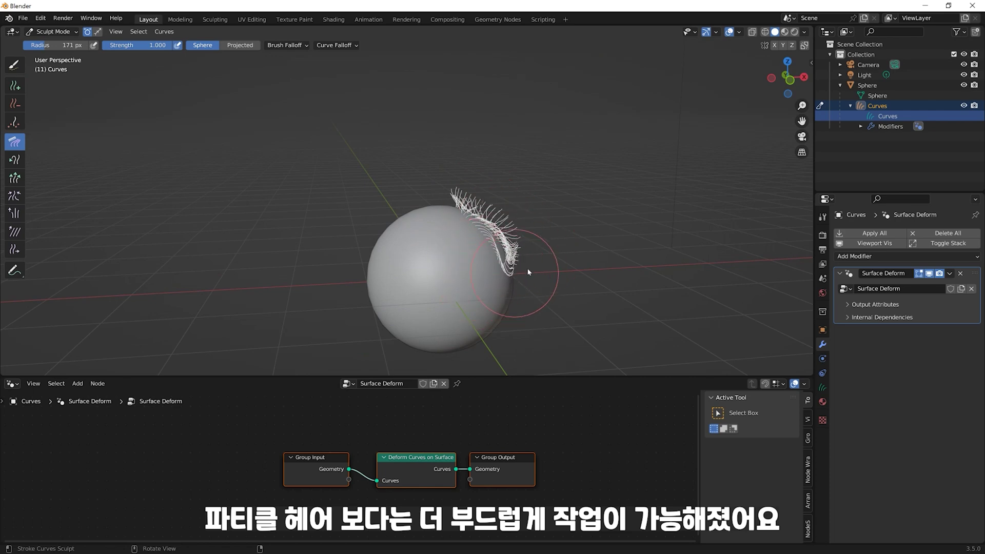
pyautogui.moveTo(506, 275)
pyautogui.mouseDown(button='middle')
pyautogui.moveTo(495, 279)
pyautogui.moveTo(511, 240)
pyautogui.mouseUp(button='middle')
pyautogui.moveTo(511, 240)
pyautogui.mouseDown()
pyautogui.moveTo(484, 216)
pyautogui.moveTo(495, 287)
pyautogui.mouseUp()
pyautogui.press('Tab')
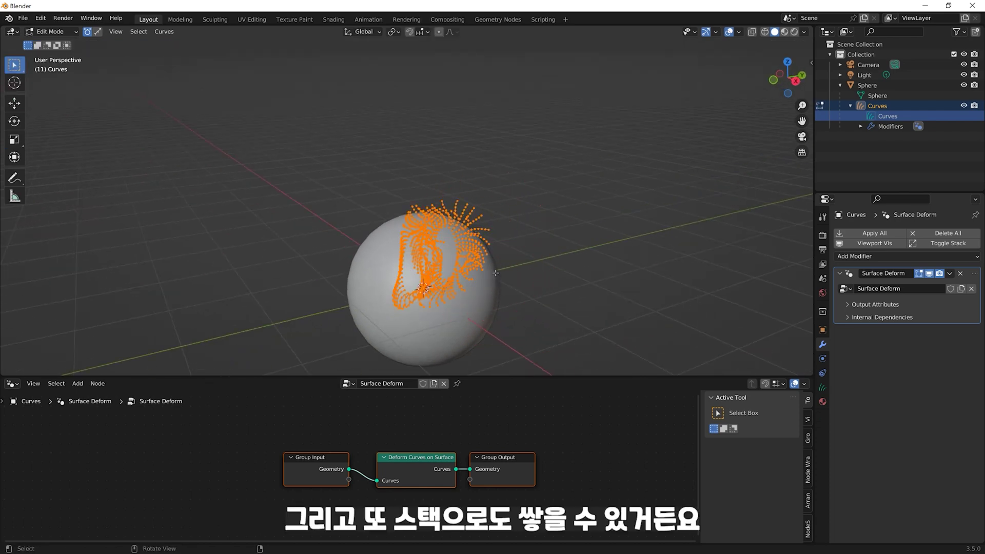
pyautogui.press('Tab')
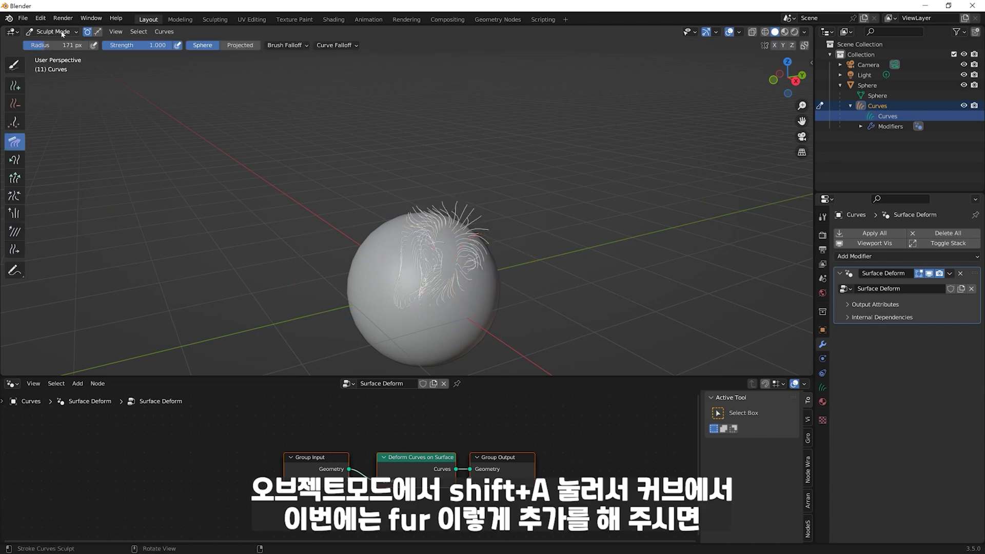
# Select the Sphere and add Fur covering it as Curves.001.
pyautogui.click(65, 31)
pyautogui.hotkey('shift', 'a')
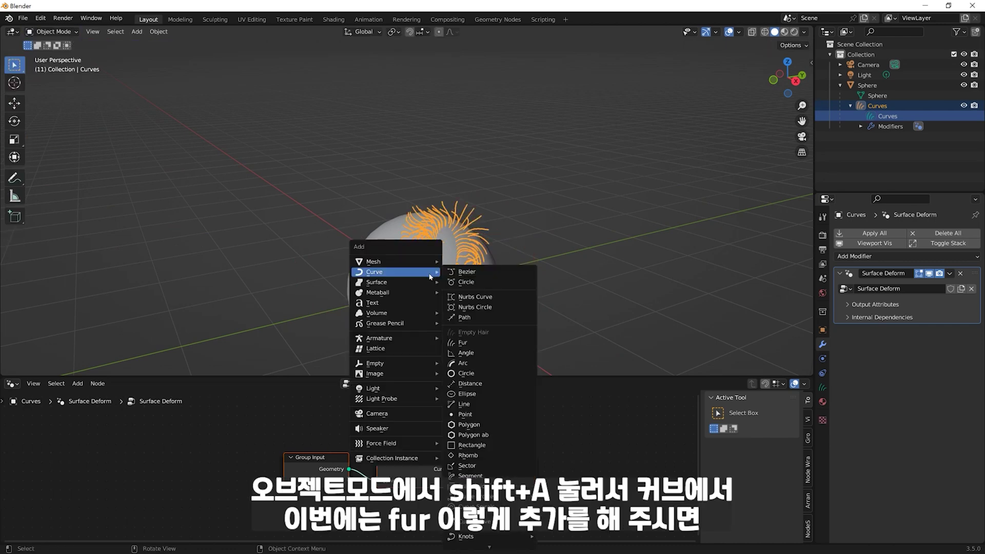
pyautogui.click(477, 343)
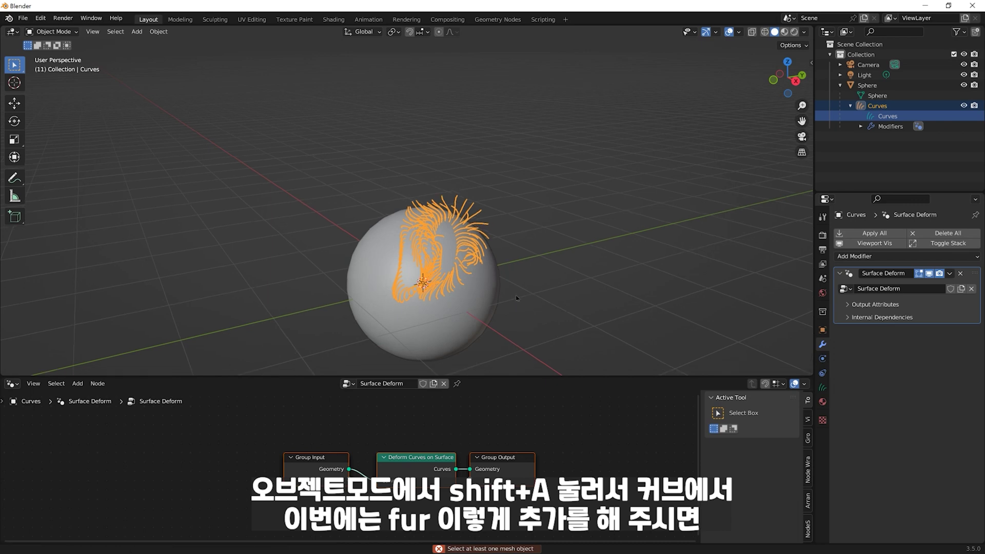
pyautogui.moveTo(516, 298); pyautogui.dragTo(492, 288, button='middle')
pyautogui.click(493, 289)
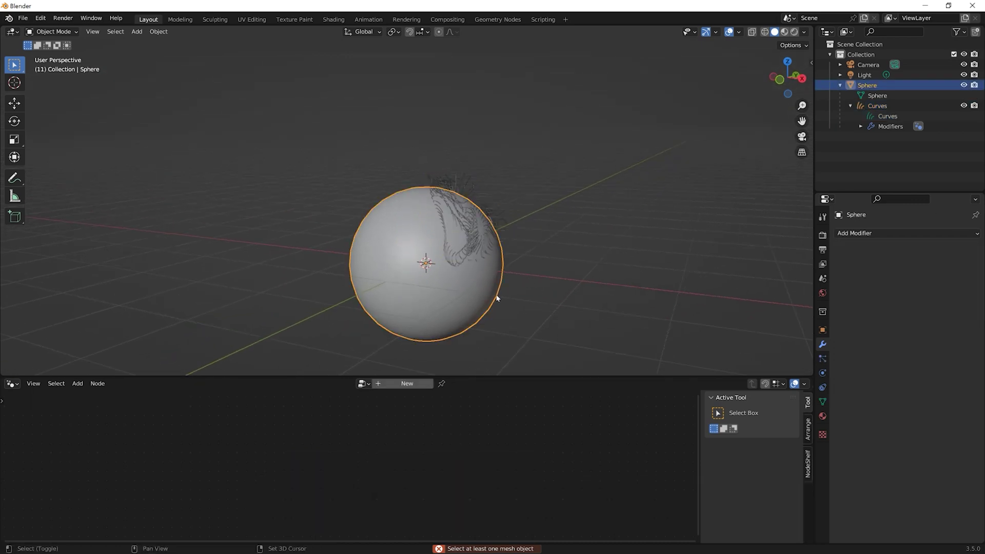
pyautogui.hotkey('shift', 'a')
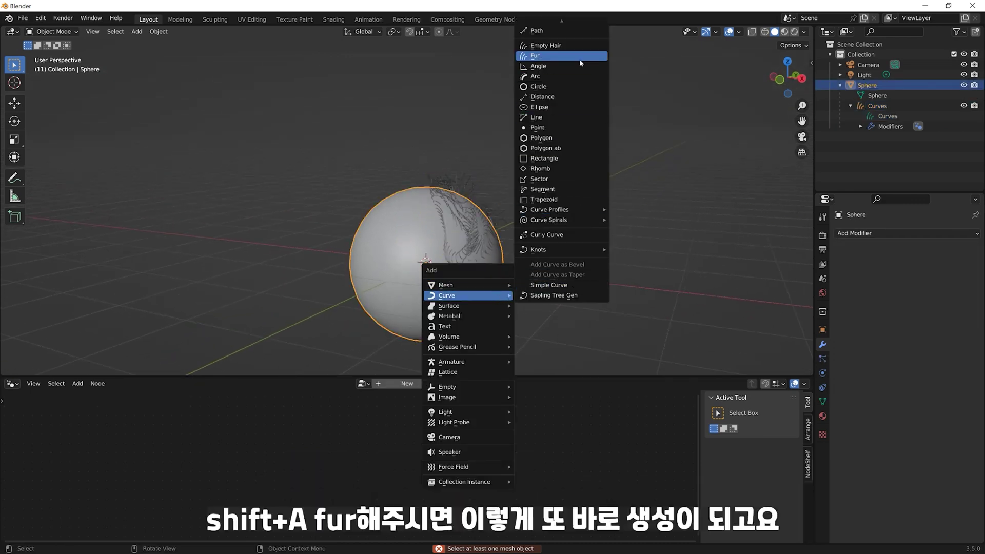
pyautogui.press('Return')
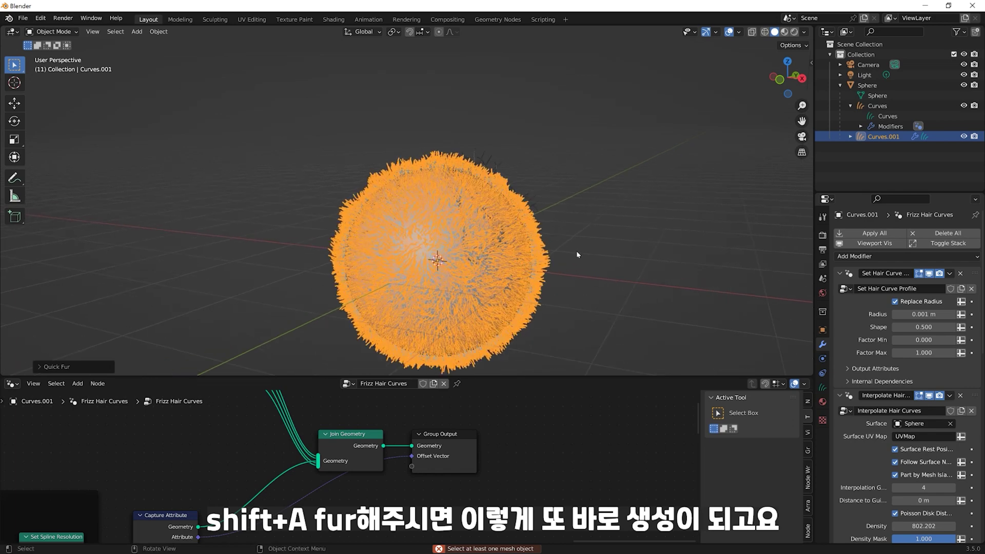
# Collapse the Set Hair Curve, Interpolate Hair, Frizz Hair Curves and Surface Deform panels.
pyautogui.click(839, 273)
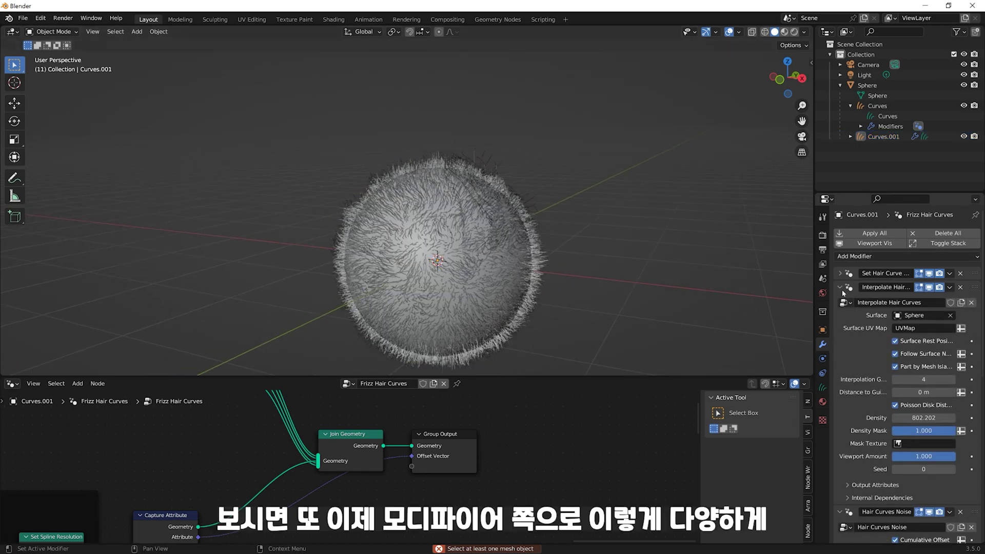
pyautogui.click(840, 287)
pyautogui.click(839, 314)
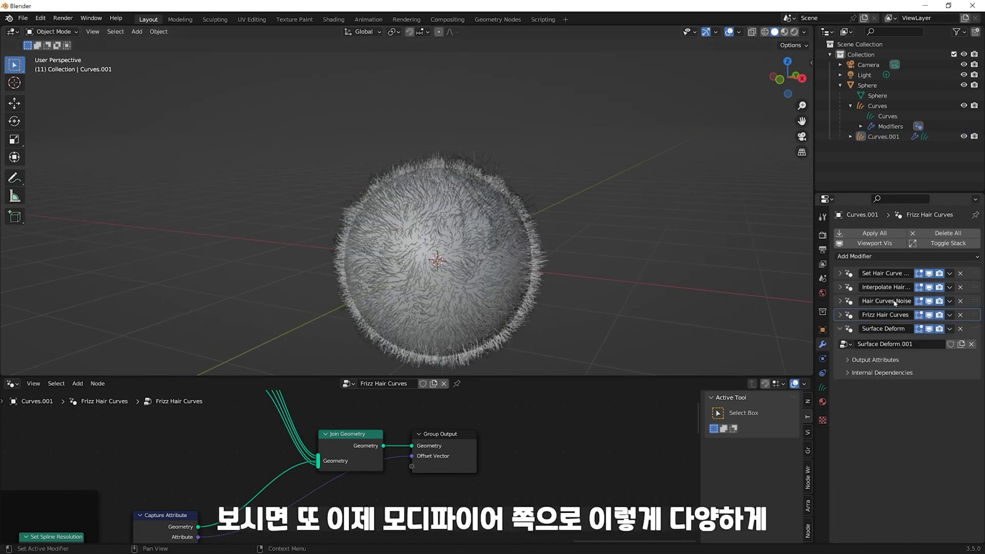
pyautogui.click(840, 328)
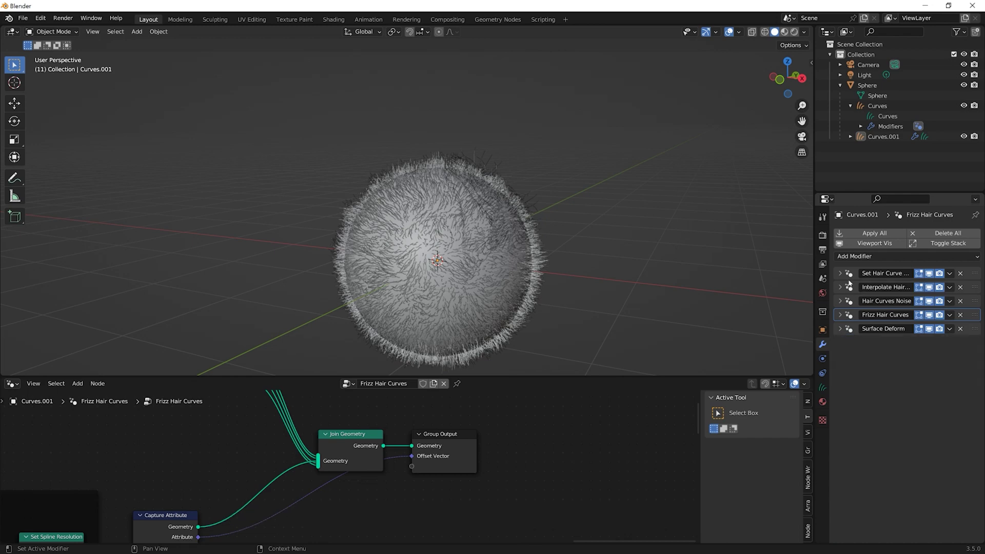
pyautogui.keyDown('shift'); pyautogui.moveTo(551, 286); pyautogui.dragTo(400, 293, button='middle'); pyautogui.keyUp('shift')
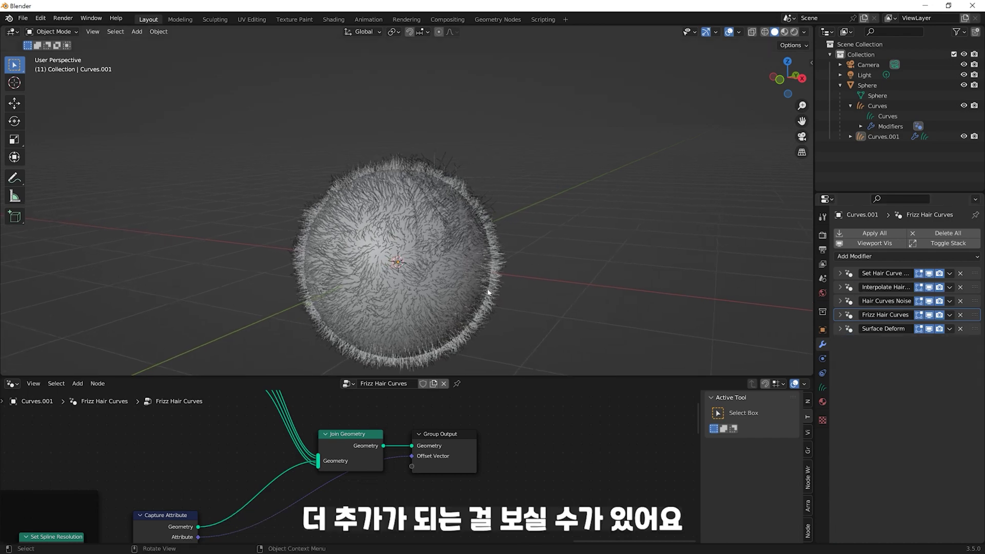
# Enter Sculpt Mode on the fur and comb the sphere's right side.
pyautogui.click(52, 31)
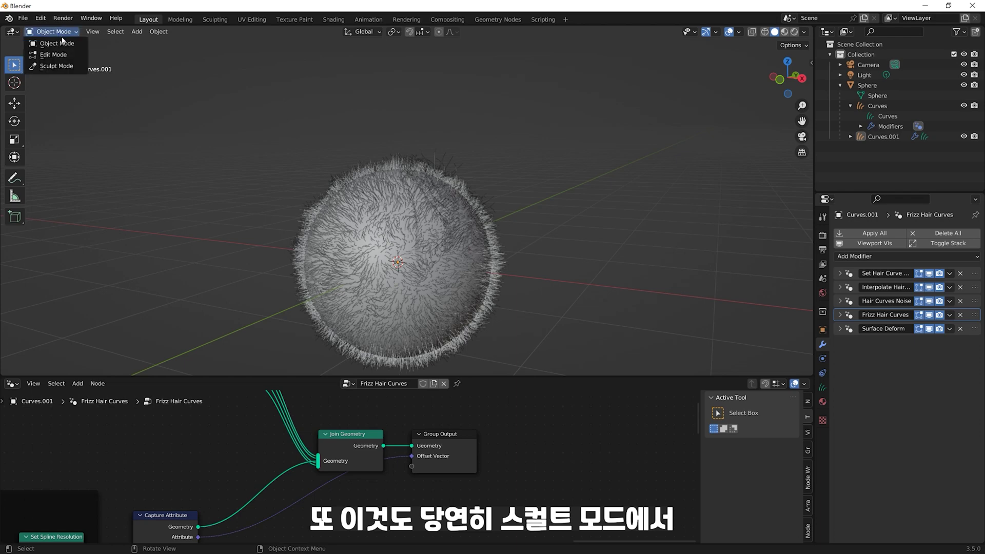
pyautogui.click(52, 64)
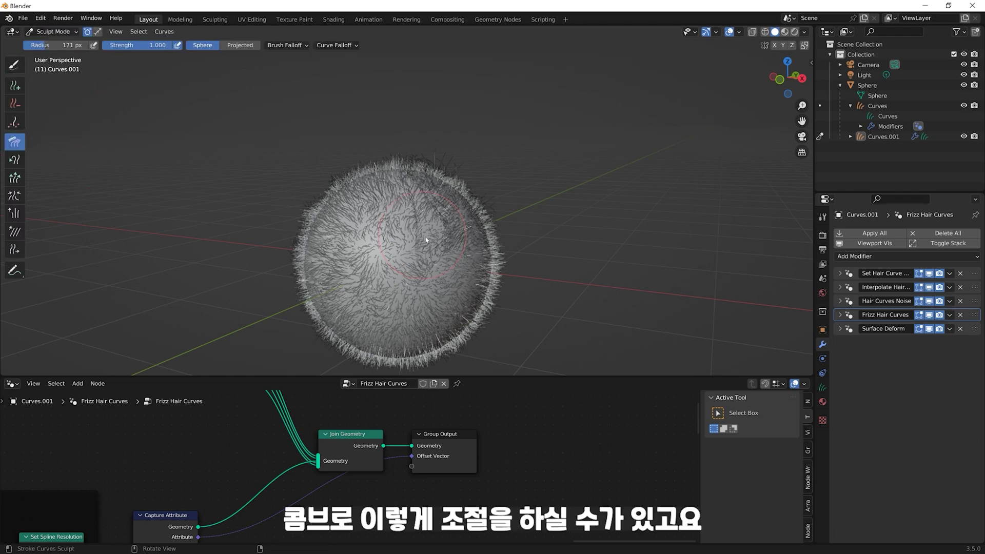
pyautogui.moveTo(449, 203); pyautogui.dragTo(448, 255)
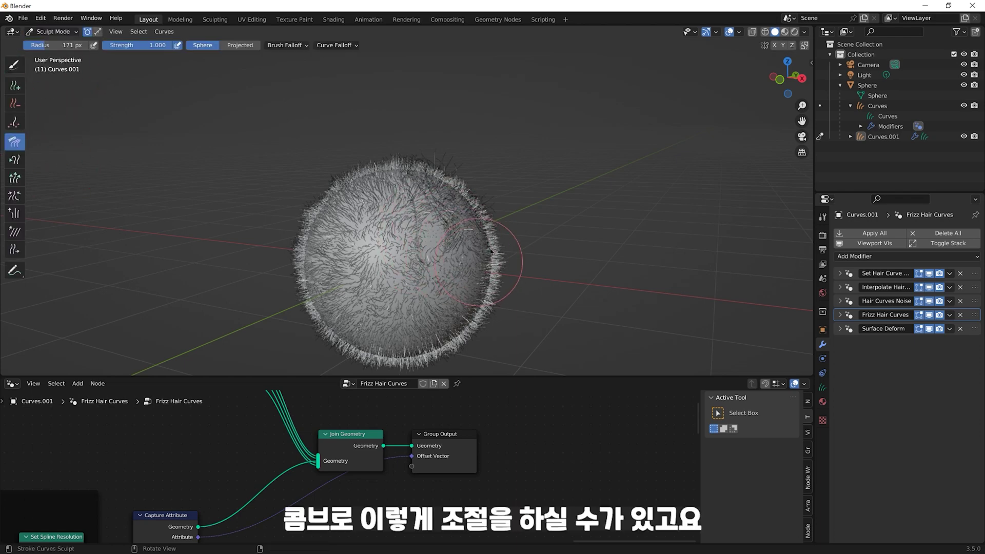
pyautogui.scroll(2, 552, 465)
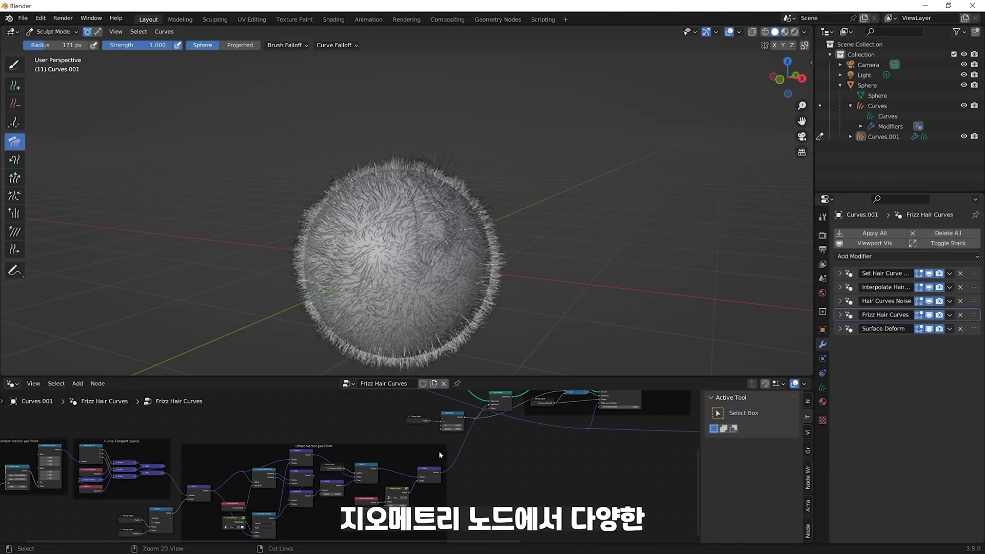
pyautogui.scroll(2, 553, 466)
pyautogui.scroll(2, 552, 466)
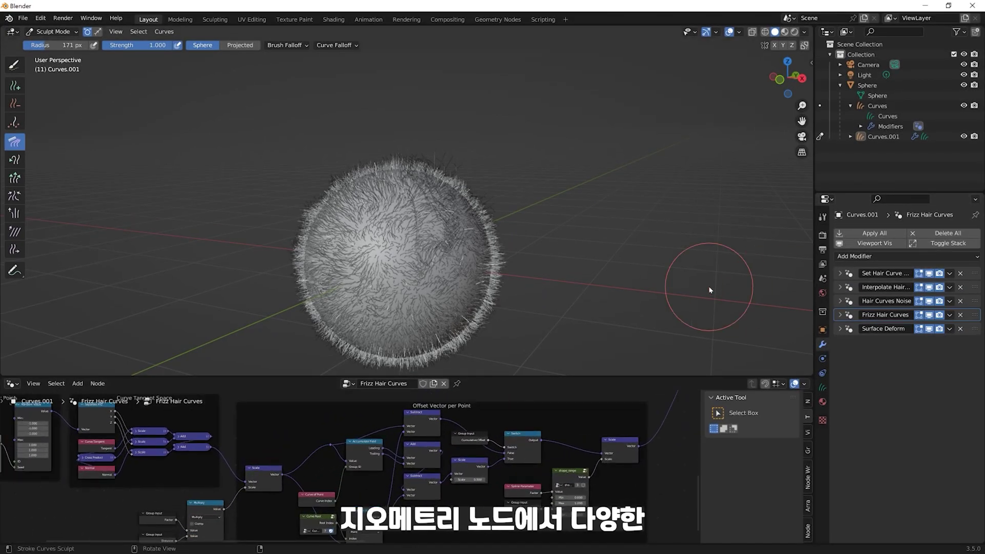
pyautogui.scroll(2, 522, 345)
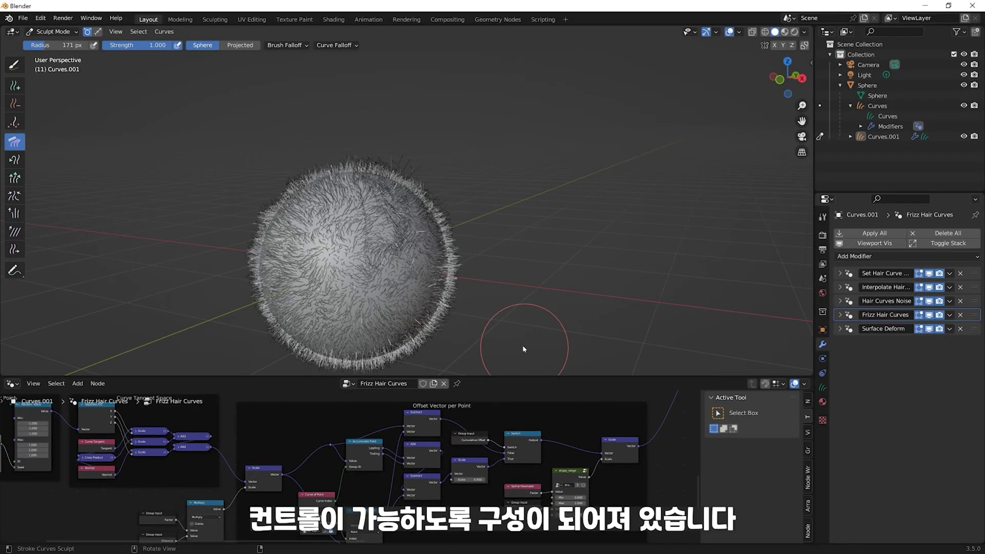
pyautogui.scroll(2, 544, 318)
# Expand Frizz Hair Curves and raise its Distance for longer, wilder fur.
pyautogui.click(868, 333)
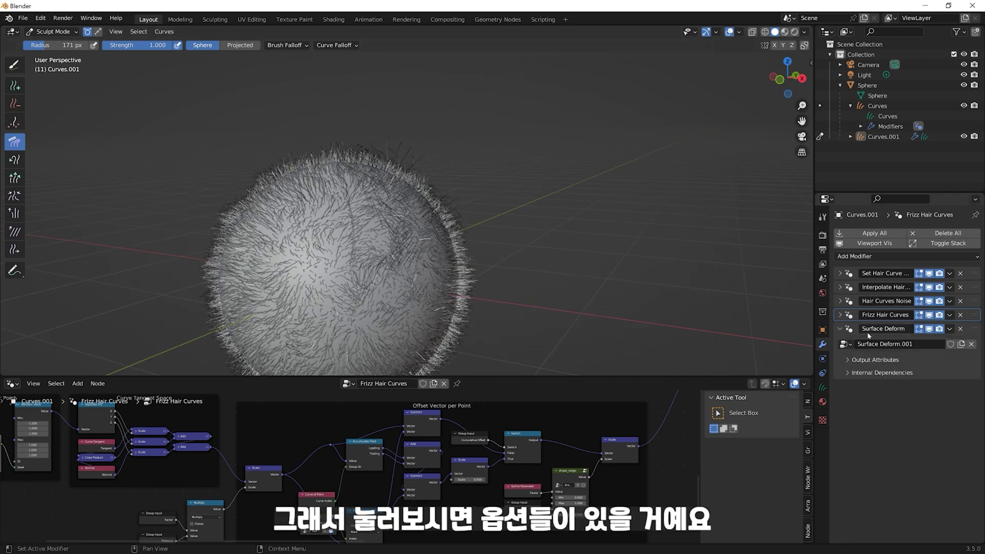
pyautogui.click(841, 315)
pyautogui.keyDown('shift'); pyautogui.moveTo(529, 333); pyautogui.dragTo(606, 319, button='middle'); pyautogui.keyUp('shift')
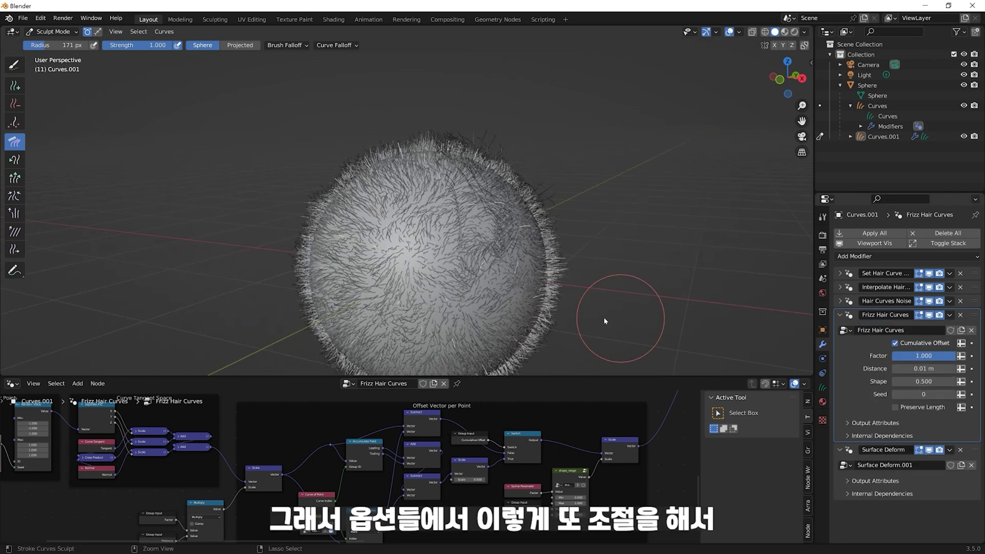
pyautogui.scroll(1, 605, 319)
pyautogui.moveTo(914, 368)
pyautogui.mouseDown()
pyautogui.moveTo(924, 368)
pyautogui.moveTo(903, 369)
pyautogui.moveTo(918, 381)
pyautogui.moveTo(905, 381)
pyautogui.mouseUp()
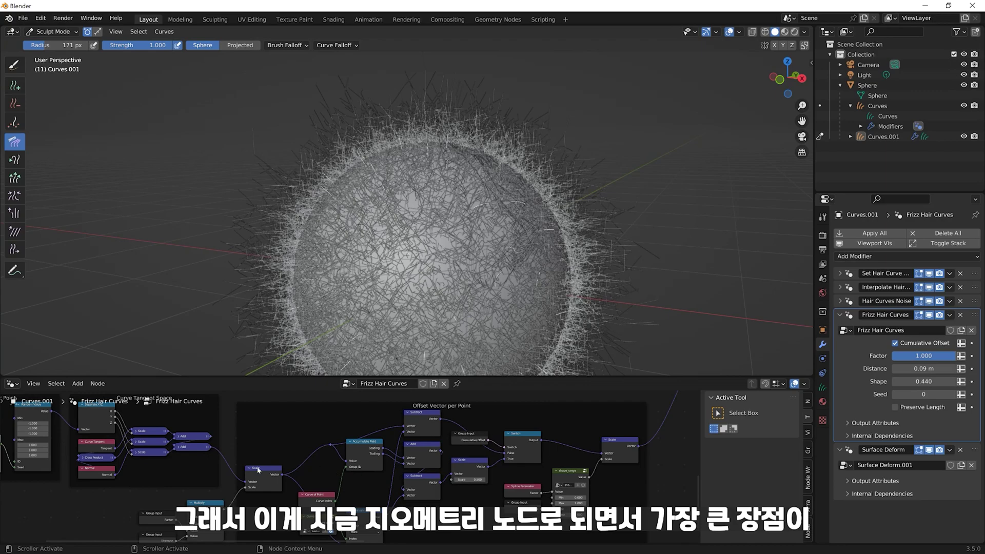
pyautogui.scroll(-1, 576, 293)
pyautogui.scroll(-1, 576, 292)
pyautogui.scroll(-2, 506, 280)
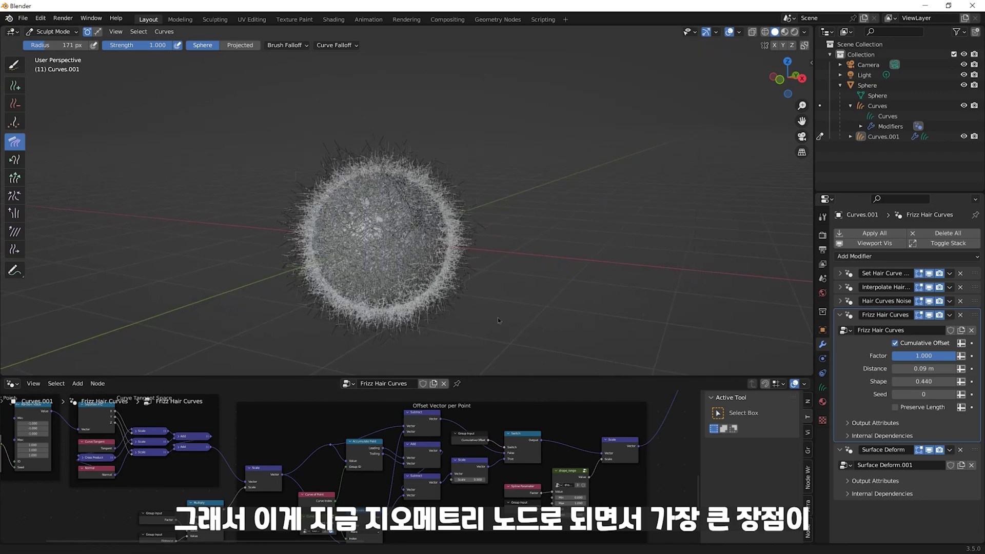
pyautogui.moveTo(497, 318)
pyautogui.mouseDown(button='middle')
pyautogui.moveTo(502, 302)
pyautogui.moveTo(561, 312)
pyautogui.moveTo(532, 335)
pyautogui.mouseUp(button='middle')
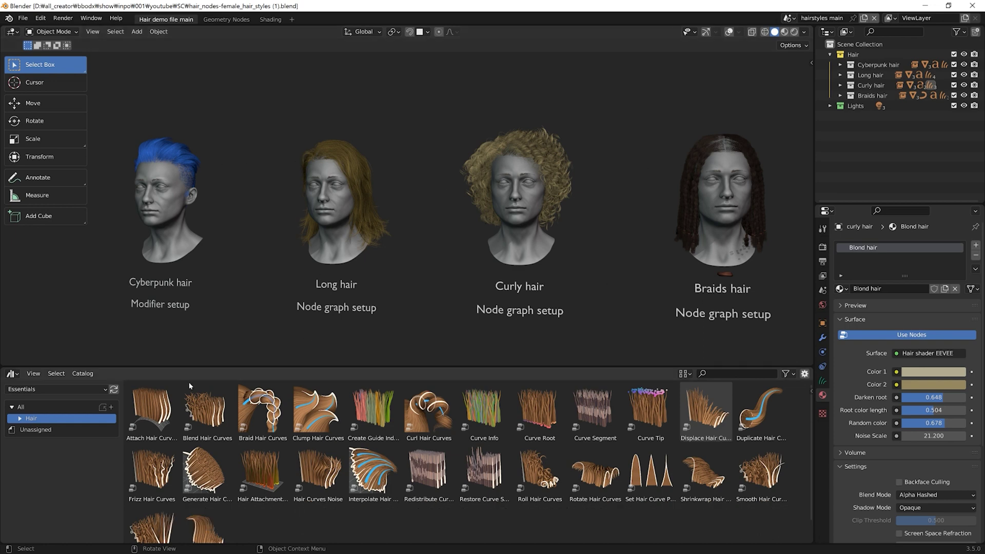
# Keep the hair asset catalog in the bottom area and zoom in on the Cyberpunk and Long hair heads.
pyautogui.click(11, 373)
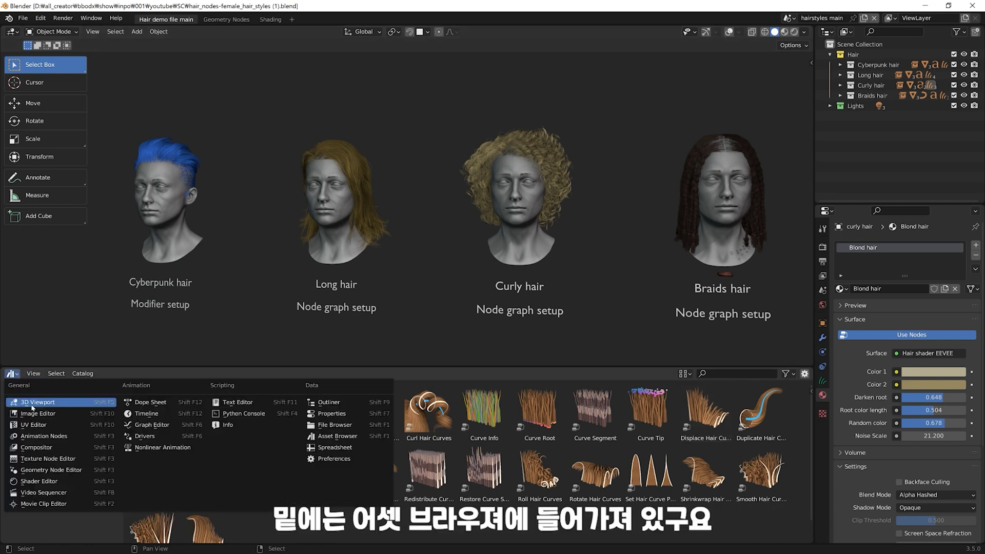
pyautogui.click(365, 440)
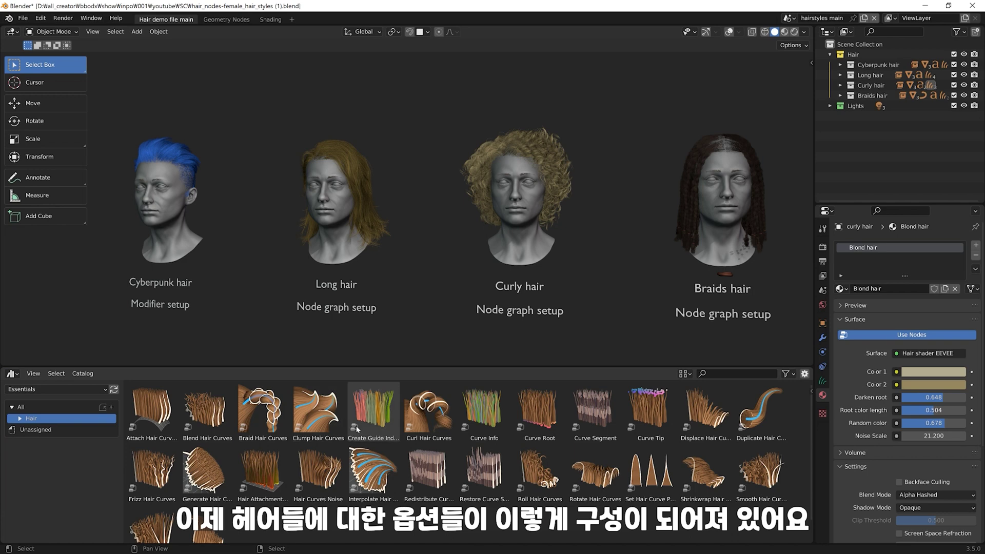
pyautogui.scroll(2, 396, 275)
pyautogui.scroll(3, 332, 205)
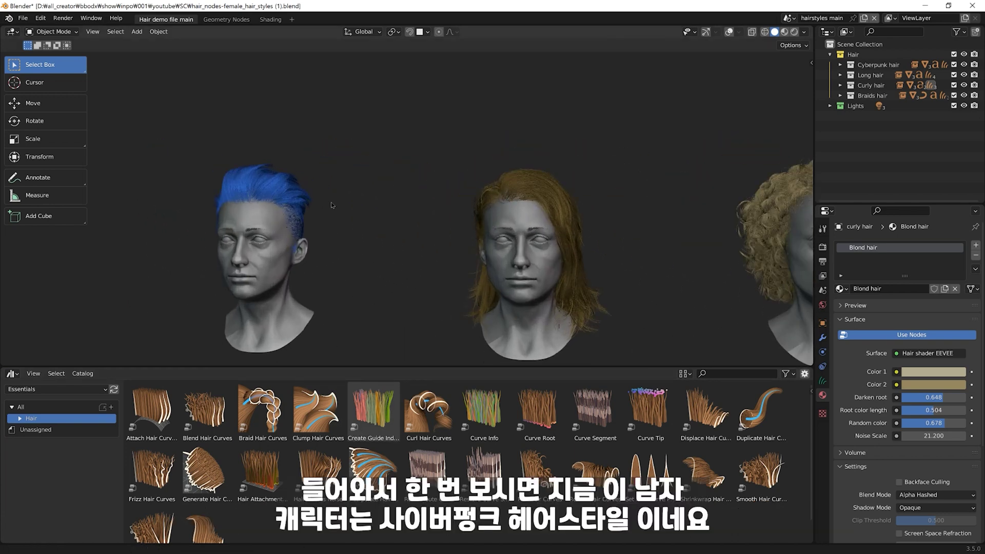
pyautogui.scroll(3, 332, 205)
pyautogui.moveTo(332, 205)
pyautogui.keyDown('shift'); pyautogui.mouseDown(button='middle')
pyautogui.moveTo(365, 186)
pyautogui.moveTo(444, 172)
pyautogui.moveTo(435, 239)
pyautogui.mouseUp(button='middle'); pyautogui.keyUp('shift')
pyautogui.moveTo(571, 317); pyautogui.dragTo(649, 286, button='middle')
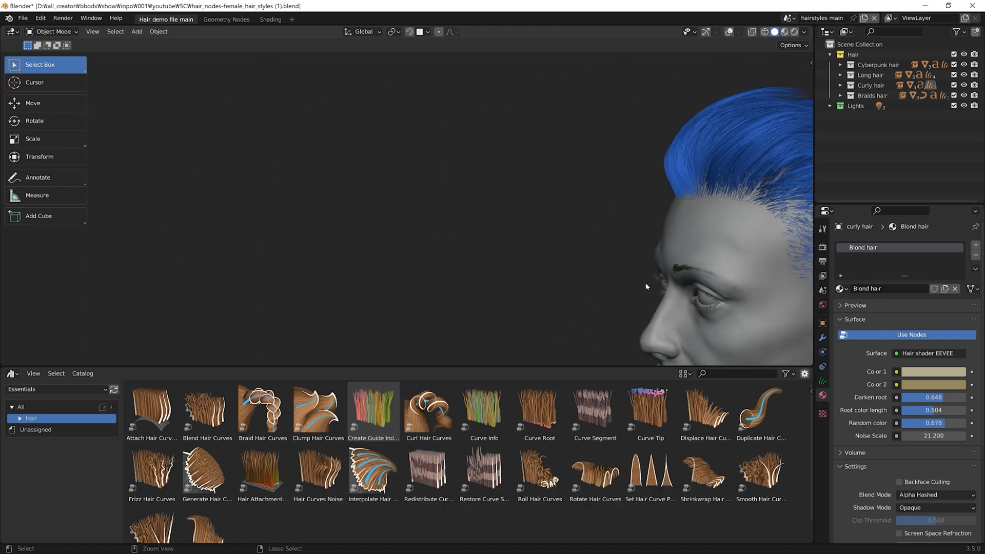
# Turn off Interpolate Hair Curves in the viewport and toggle Set Hair Curve Profile off and on.
pyautogui.click(690, 270)
pyautogui.moveTo(717, 255); pyautogui.dragTo(522, 264, button='middle')
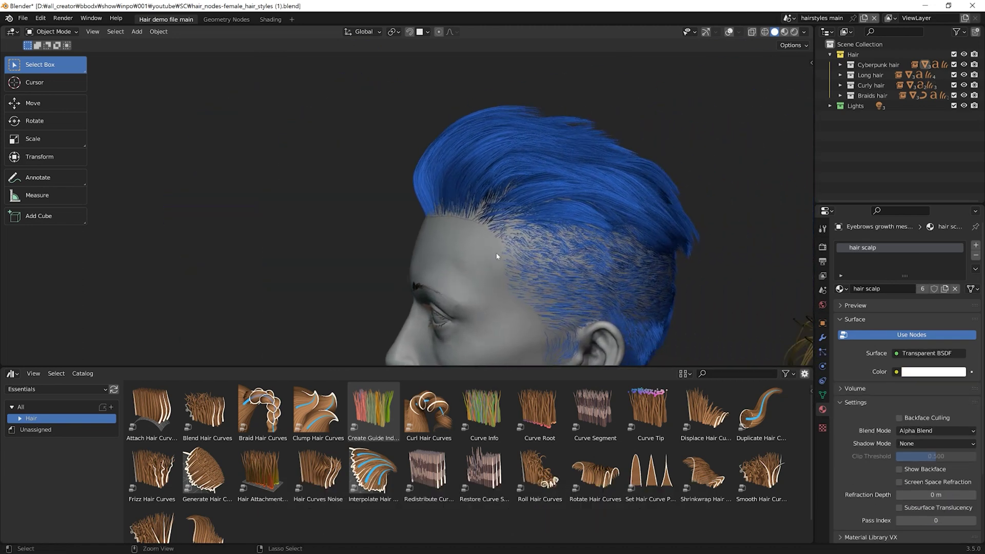
pyautogui.click(822, 337)
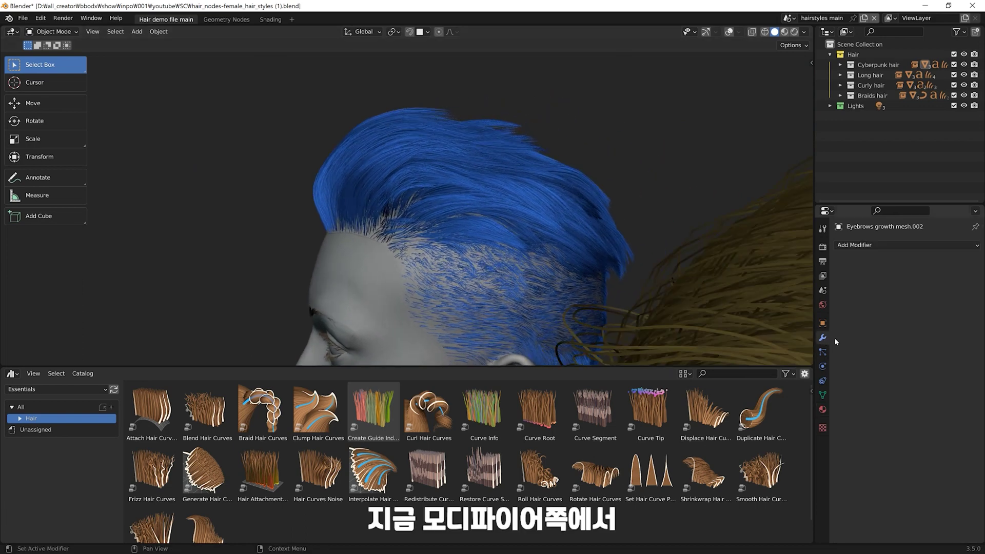
pyautogui.click(544, 266)
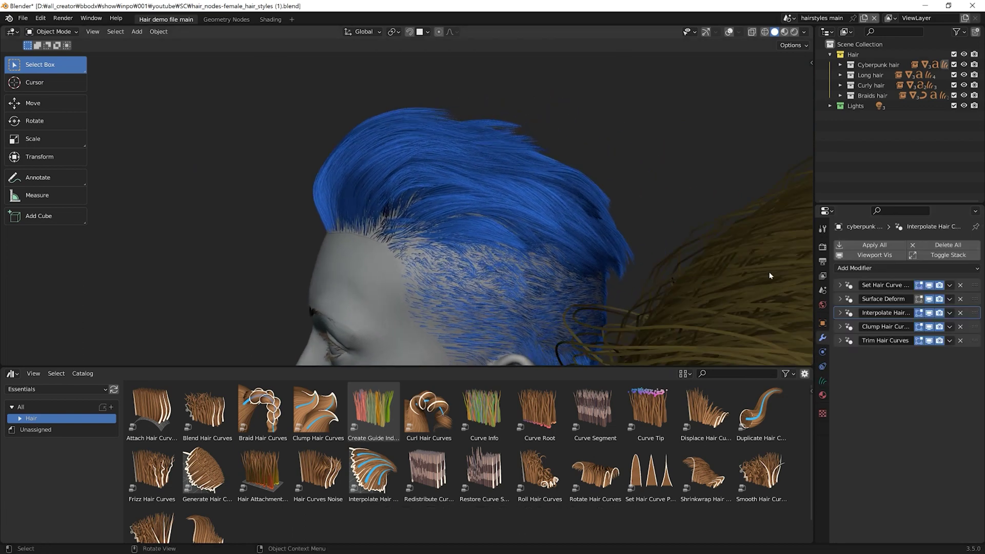
pyautogui.click(930, 312)
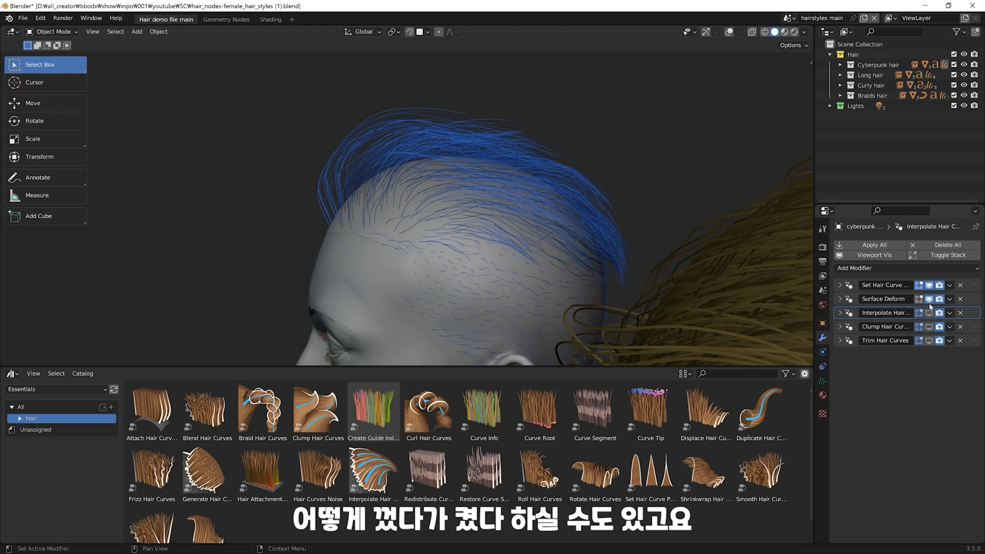
pyautogui.click(930, 285)
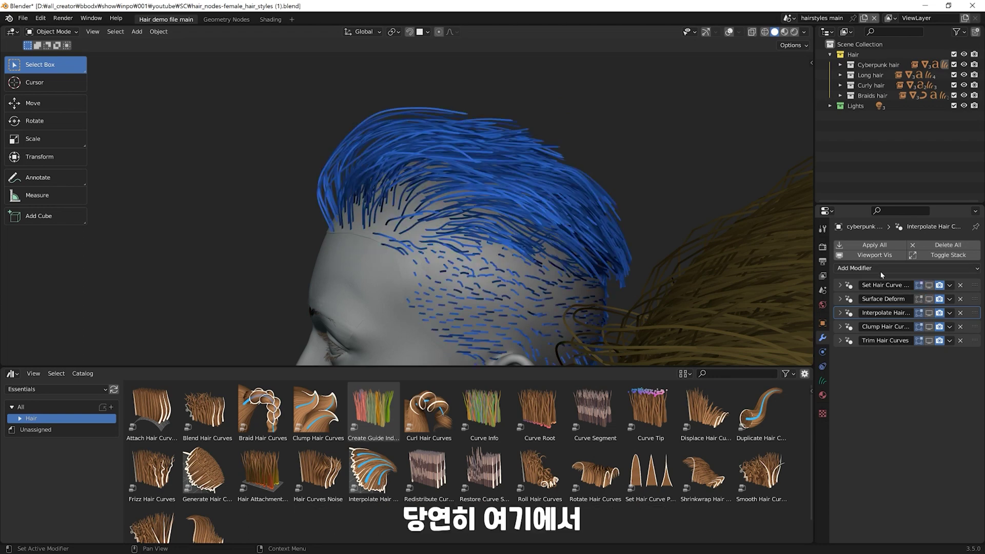
pyautogui.click(930, 286)
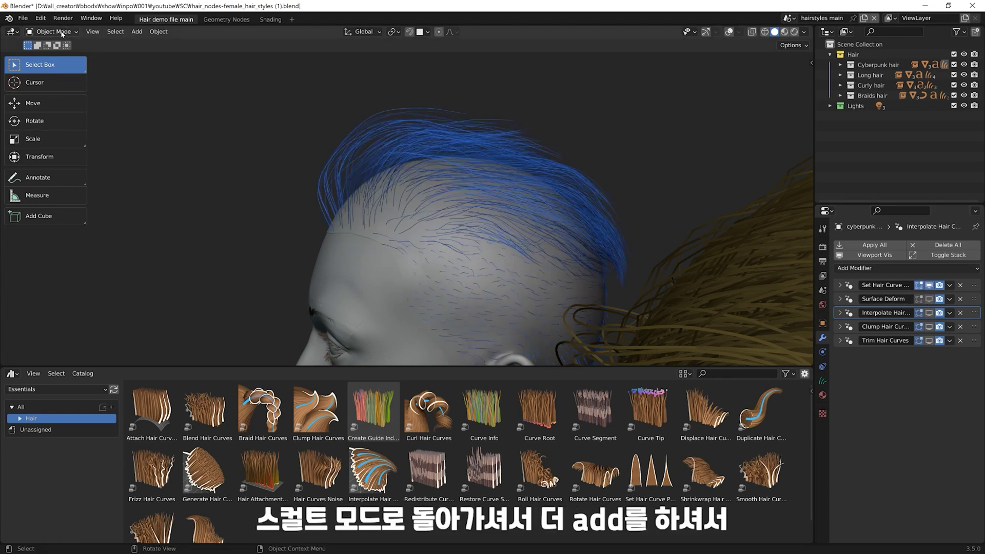
pyautogui.click(52, 32)
# Comb the cyberpunk guide strands with the Comb brush in Sculpt Mode, then re-enable Interpolate Hair Curves.
pyautogui.click(73, 67)
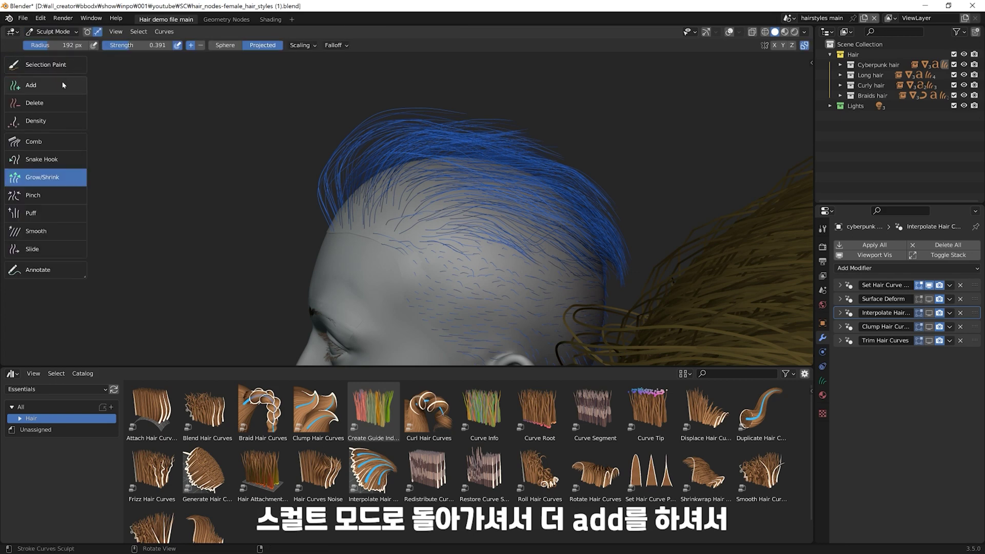
pyautogui.click(63, 83)
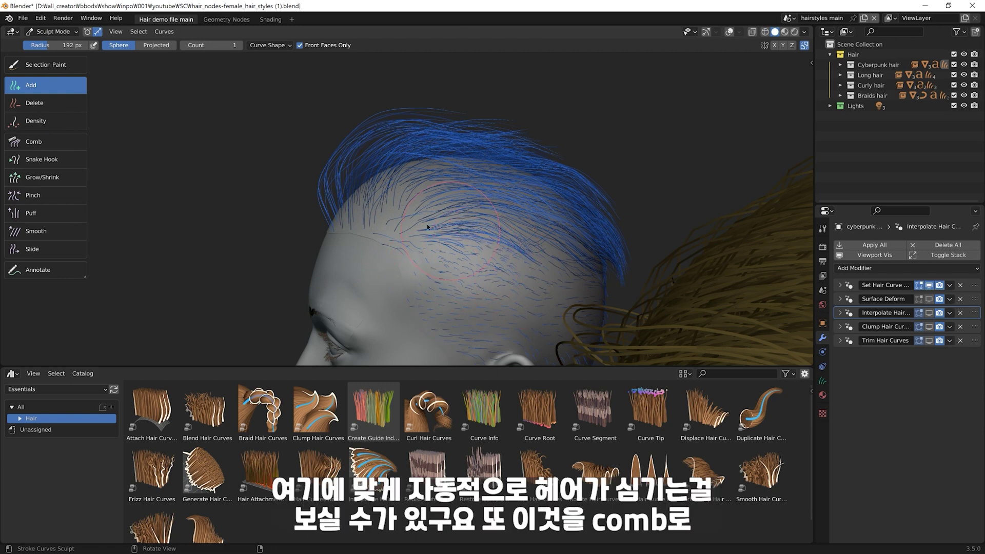
pyautogui.click(59, 143)
pyautogui.moveTo(482, 164)
pyautogui.mouseDown()
pyautogui.moveTo(539, 171)
pyautogui.moveTo(499, 216)
pyautogui.mouseUp()
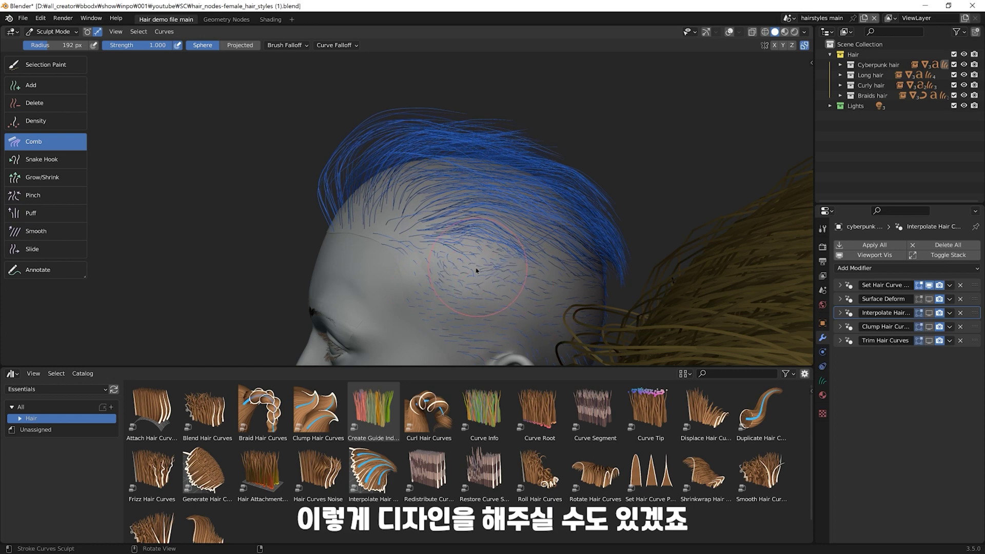
pyautogui.click(930, 313)
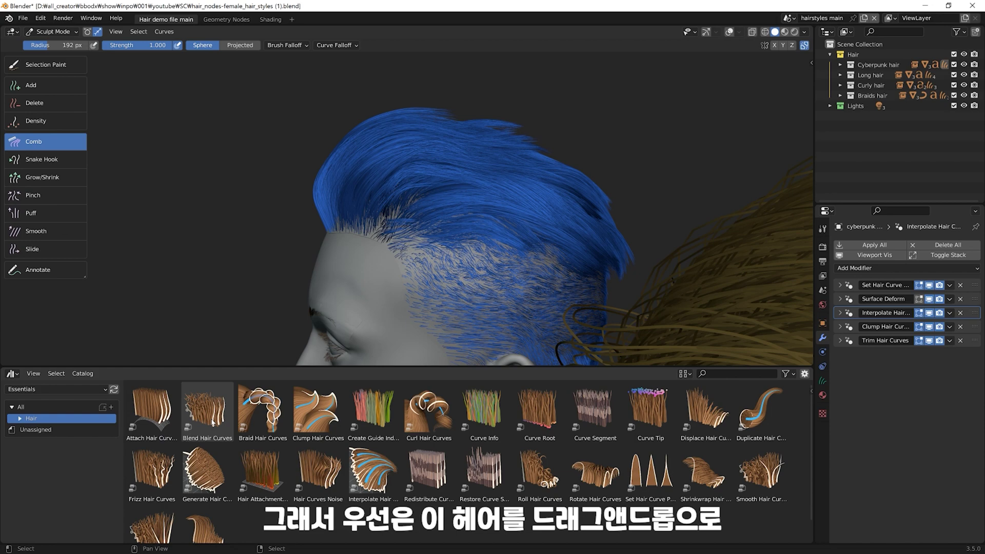
# Drop Blend Hair Curves and Clump Hair Curves onto the blue hair, and Clump Hair Curves onto the long hair.
pyautogui.moveTo(211, 417); pyautogui.dragTo(482, 211)
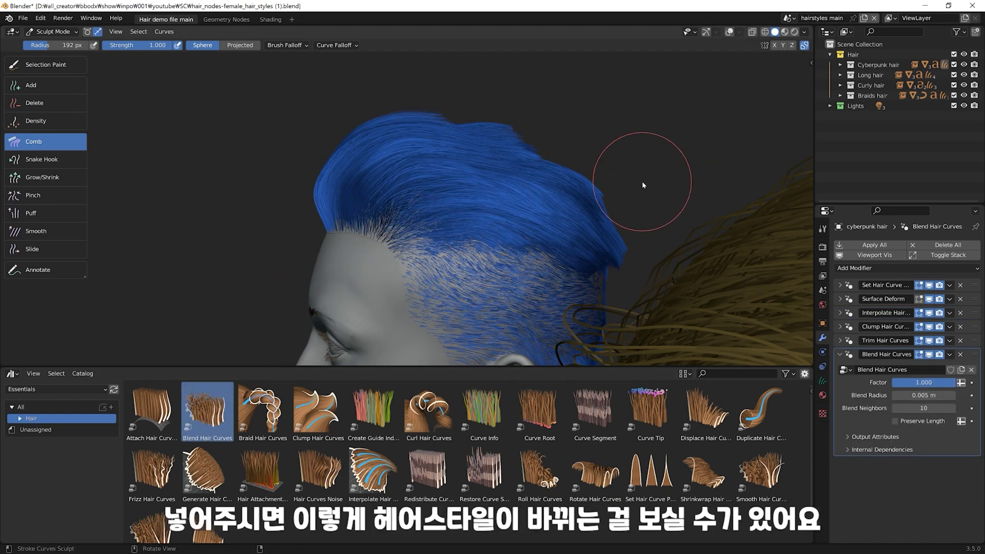
pyautogui.moveTo(642, 181)
pyautogui.mouseDown(button='middle')
pyautogui.moveTo(618, 192)
pyautogui.moveTo(665, 183)
pyautogui.mouseUp(button='middle')
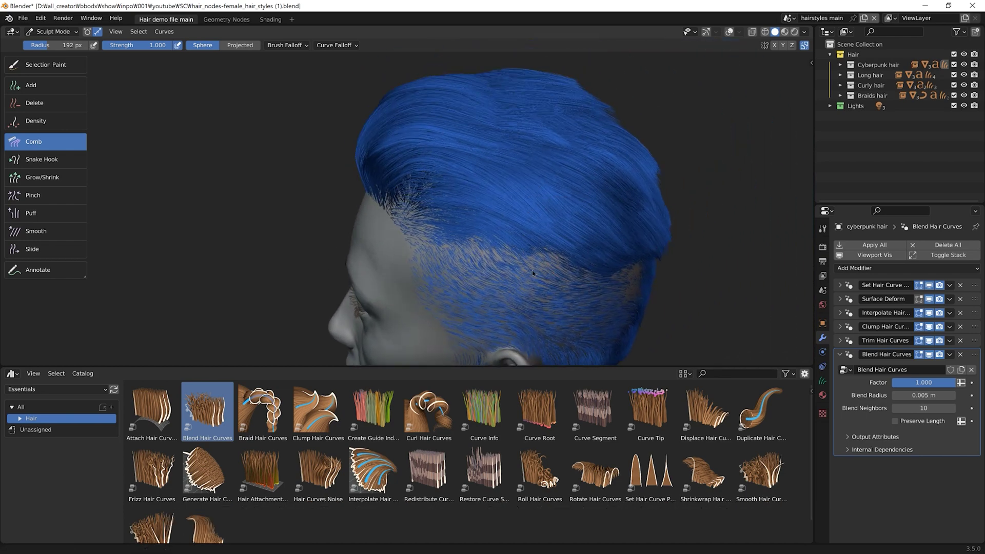
pyautogui.click(320, 417)
pyautogui.moveTo(320, 417); pyautogui.dragTo(504, 242)
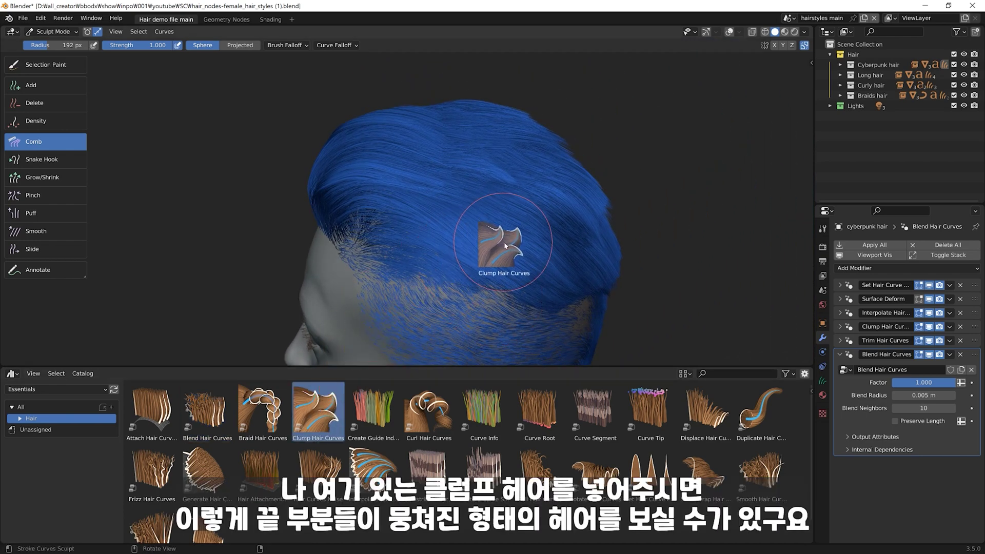
pyautogui.moveTo(504, 241)
pyautogui.mouseDown(button='middle')
pyautogui.moveTo(513, 328)
pyautogui.moveTo(576, 314)
pyautogui.moveTo(635, 260)
pyautogui.moveTo(616, 267)
pyautogui.mouseUp(button='middle')
pyautogui.moveTo(318, 410); pyautogui.dragTo(492, 246)
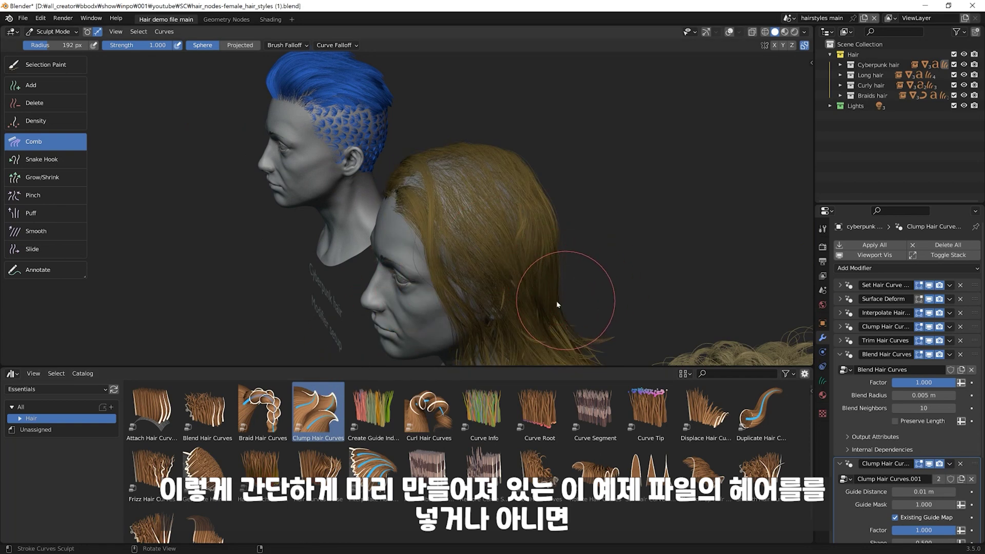
# Start placing Braid Hair Curves on the long hair, then unlink and delete the Blend Hair Curves modifier.
pyautogui.moveTo(263, 410); pyautogui.dragTo(508, 259)
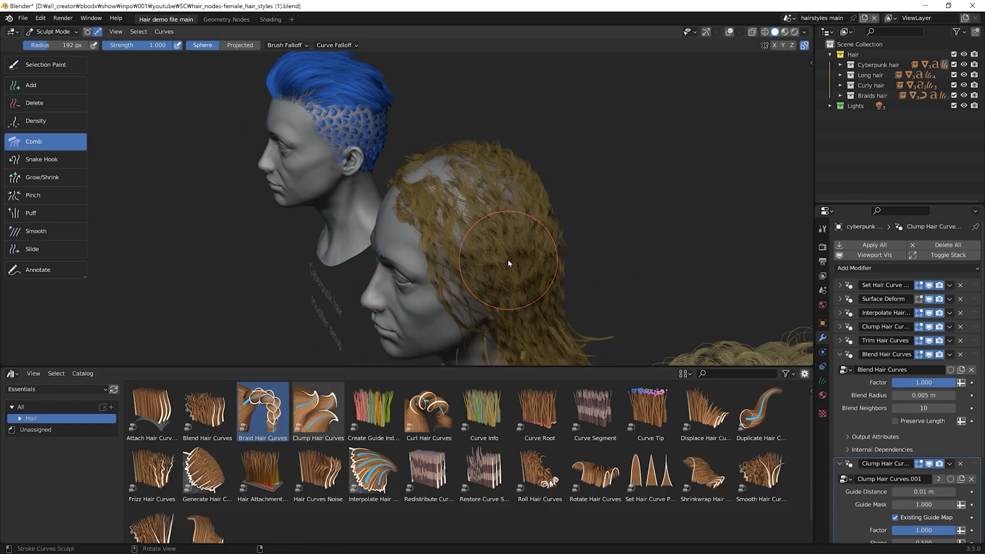
pyautogui.click(971, 371)
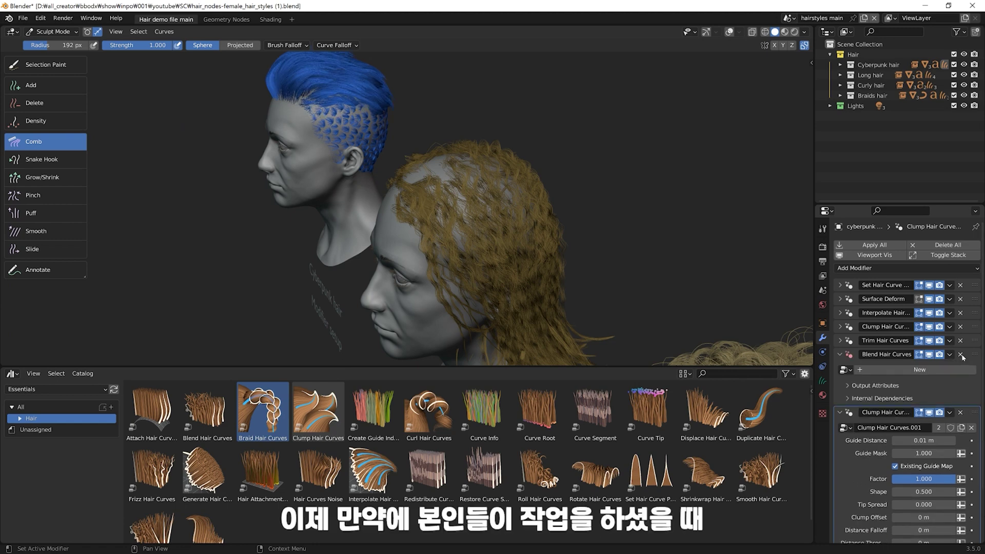
pyautogui.click(961, 355)
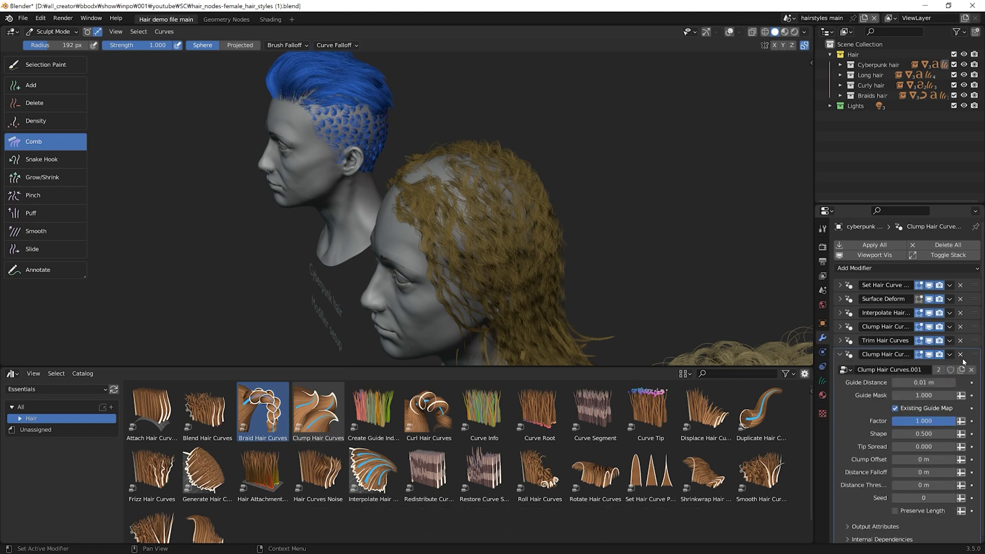
# Comb the curly hair, then apply Braid Hair Curves and Clump Hair Curves to it.
pyautogui.moveTo(552, 238); pyautogui.dragTo(516, 235)
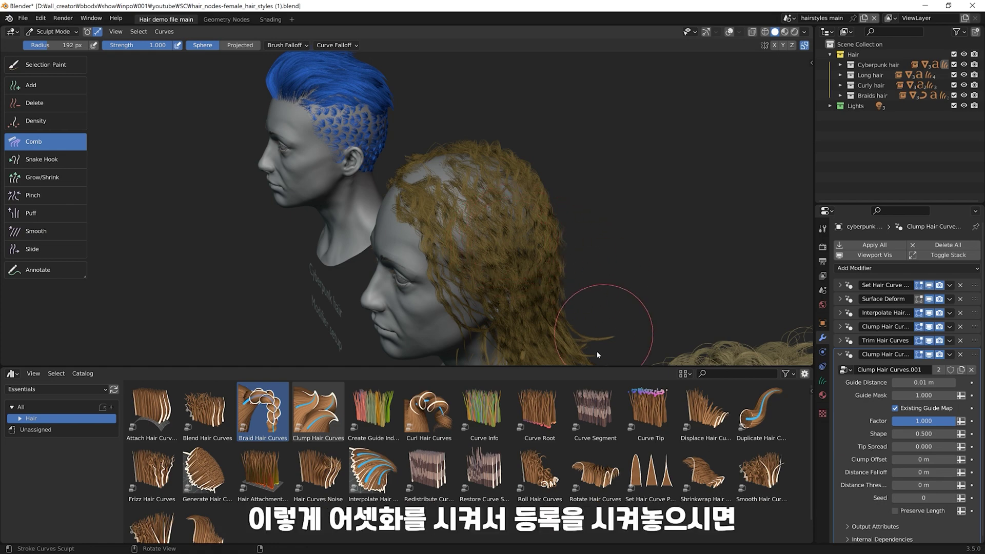
pyautogui.moveTo(602, 315); pyautogui.dragTo(566, 273, button='middle')
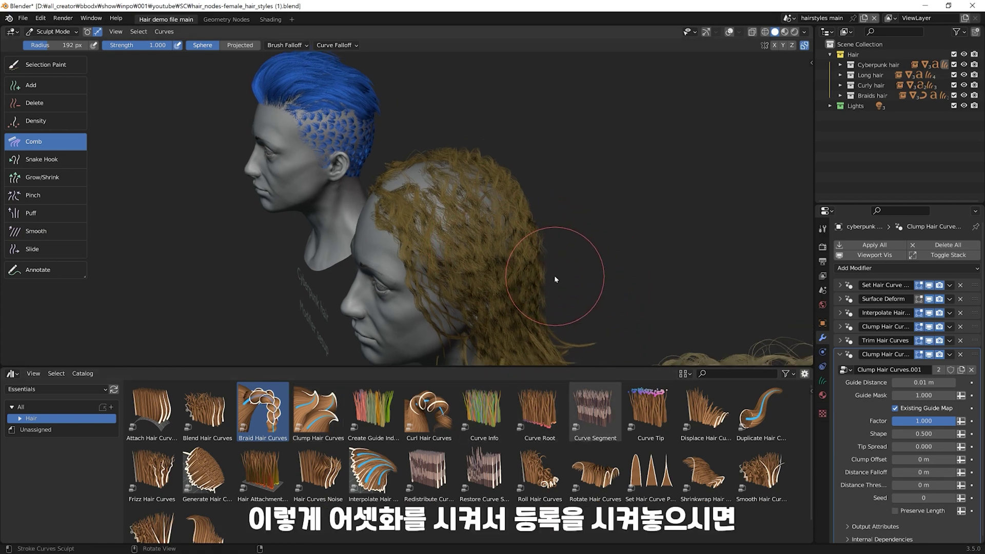
pyautogui.scroll(-5, 559, 272)
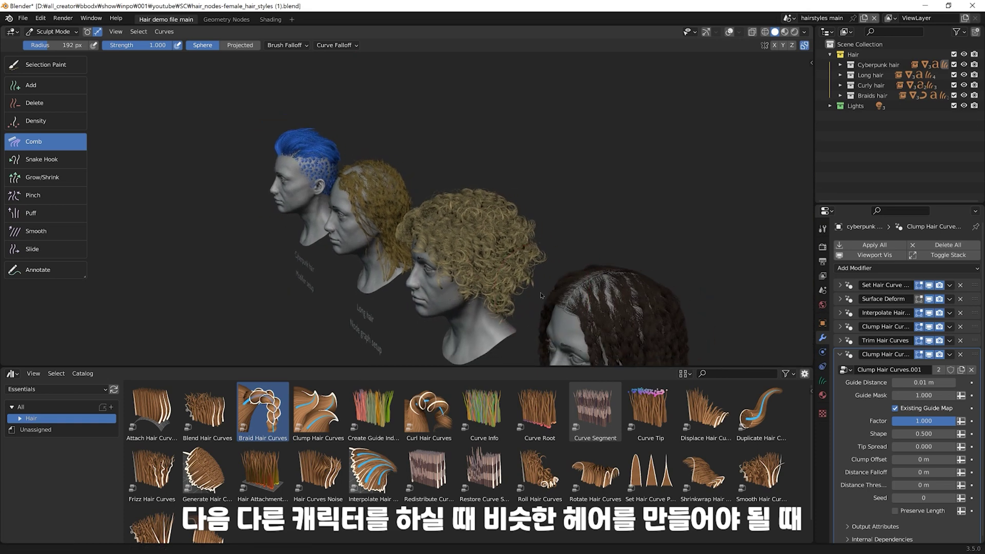
pyautogui.moveTo(547, 274); pyautogui.dragTo(540, 260, button='middle')
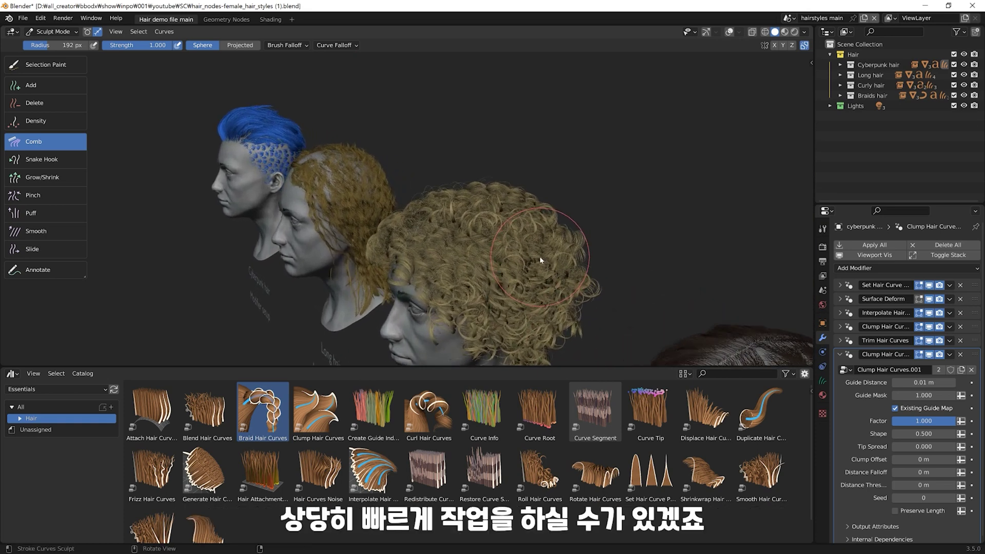
pyautogui.moveTo(152, 410); pyautogui.dragTo(475, 229)
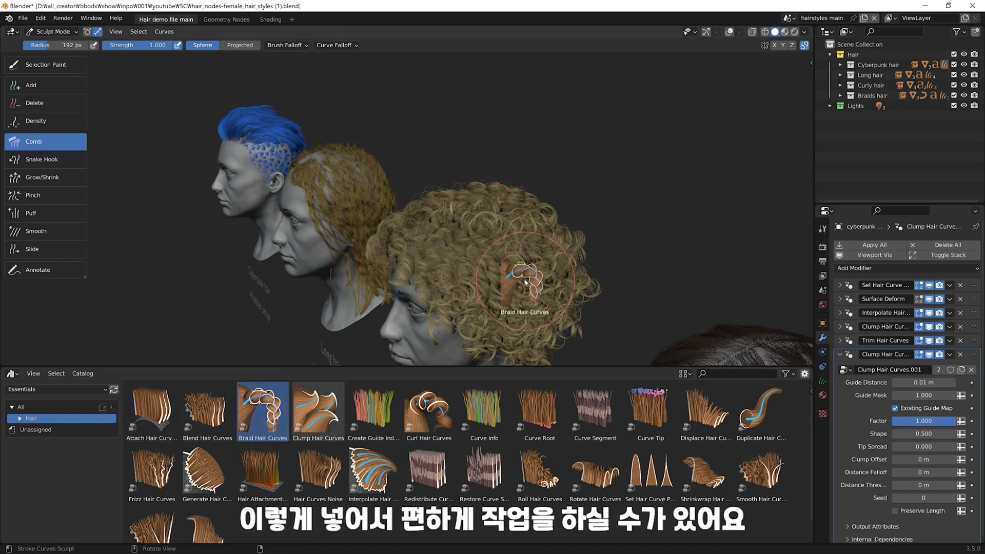
pyautogui.moveTo(263, 410); pyautogui.dragTo(527, 280)
pyautogui.moveTo(318, 411); pyautogui.dragTo(529, 287)
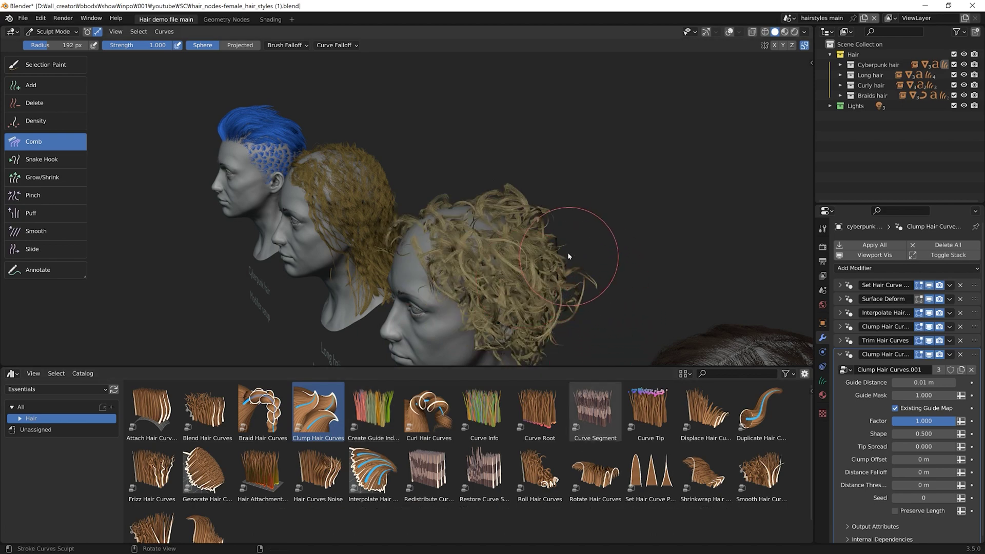
pyautogui.moveTo(580, 230)
pyautogui.mouseDown(button='middle')
pyautogui.moveTo(607, 229)
pyautogui.moveTo(492, 350)
pyautogui.mouseUp(button='middle')
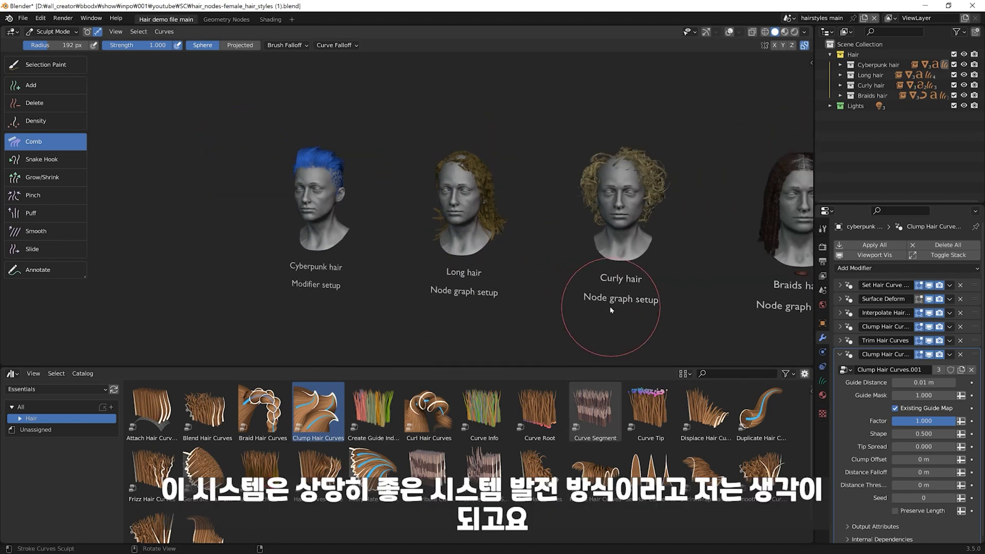
# Orbit, zoom and pan to frame the Cyberpunk hair head from the side.
pyautogui.moveTo(543, 330)
pyautogui.mouseDown(button='middle')
pyautogui.moveTo(559, 328)
pyautogui.moveTo(559, 290)
pyautogui.mouseUp(button='middle')
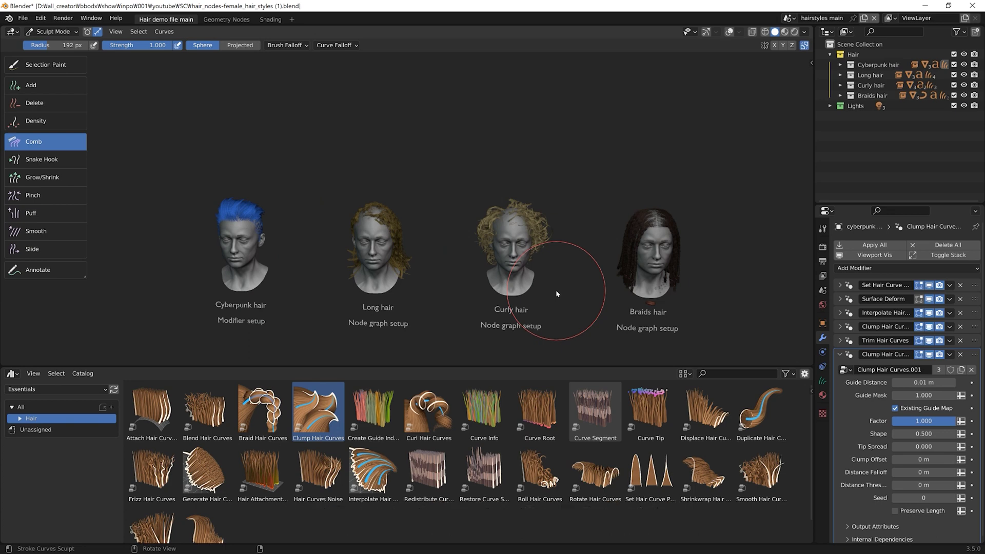
pyautogui.scroll(3, 662, 313)
pyautogui.moveTo(435, 287)
pyautogui.keyDown('shift'); pyautogui.mouseDown(button='middle')
pyautogui.moveTo(641, 281)
pyautogui.moveTo(520, 207)
pyautogui.mouseUp(button='middle'); pyautogui.keyUp('shift')
pyautogui.scroll(3, 560, 260)
pyautogui.moveTo(561, 260)
pyautogui.mouseDown(button='middle')
pyautogui.moveTo(529, 264)
pyautogui.moveTo(562, 267)
pyautogui.moveTo(547, 276)
pyautogui.mouseUp(button='middle')
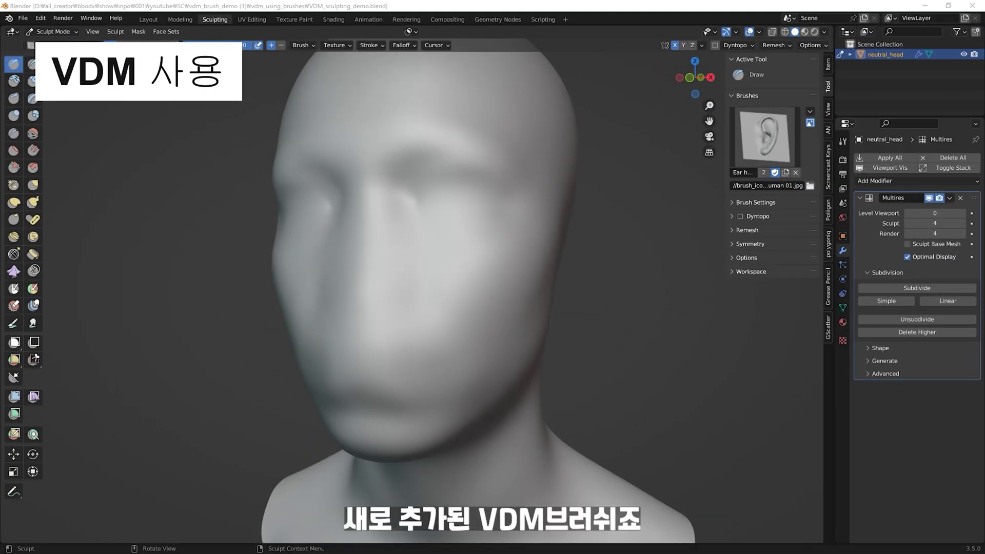
# Orbit to a front view of the neutral head and bring up the VDM brush list.
pyautogui.moveTo(564, 256)
pyautogui.mouseDown(button='middle')
pyautogui.moveTo(575, 270)
pyautogui.moveTo(561, 285)
pyautogui.mouseUp(button='middle')
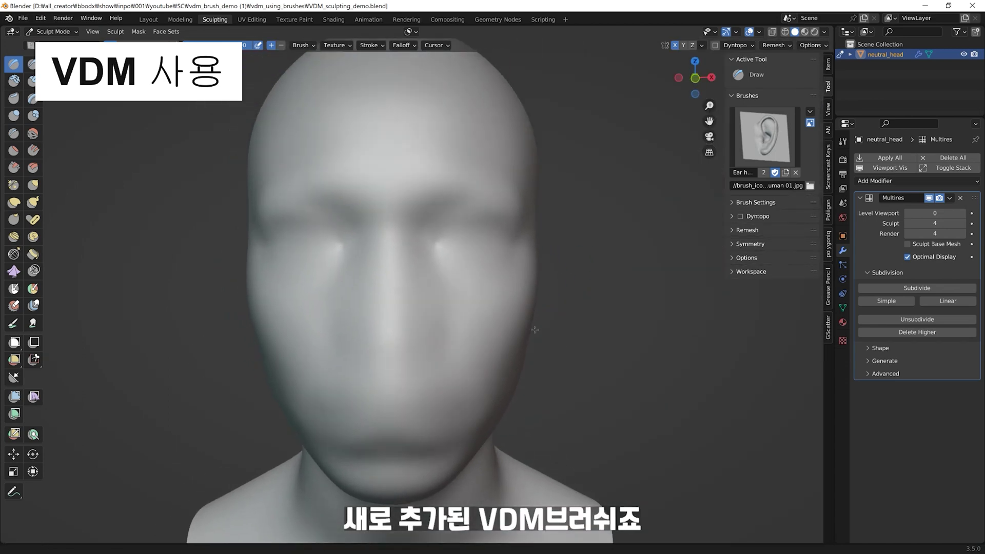
pyautogui.scroll(-3, 561, 286)
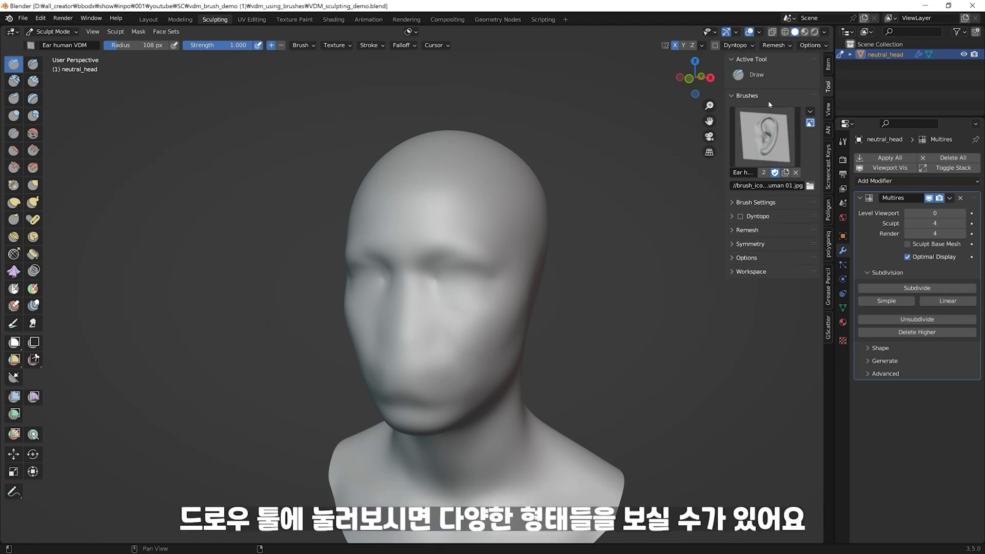
pyautogui.click(775, 136)
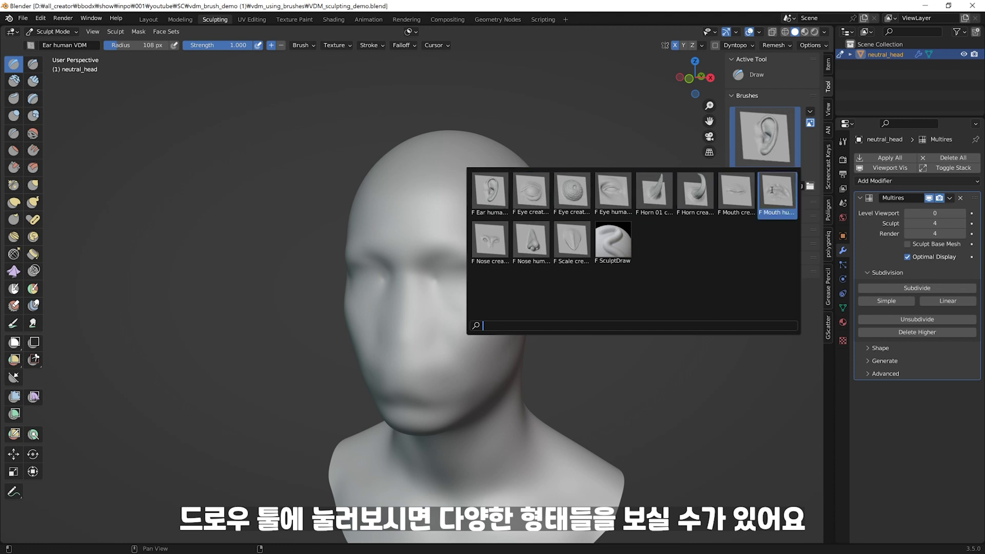
# Stamp mirrored horns with the Horn creature 02 VDM brush and orbit to inspect them.
pyautogui.click(700, 195)
pyautogui.moveTo(501, 212)
pyautogui.mouseDown()
pyautogui.moveTo(553, 251)
pyautogui.moveTo(547, 203)
pyautogui.mouseUp()
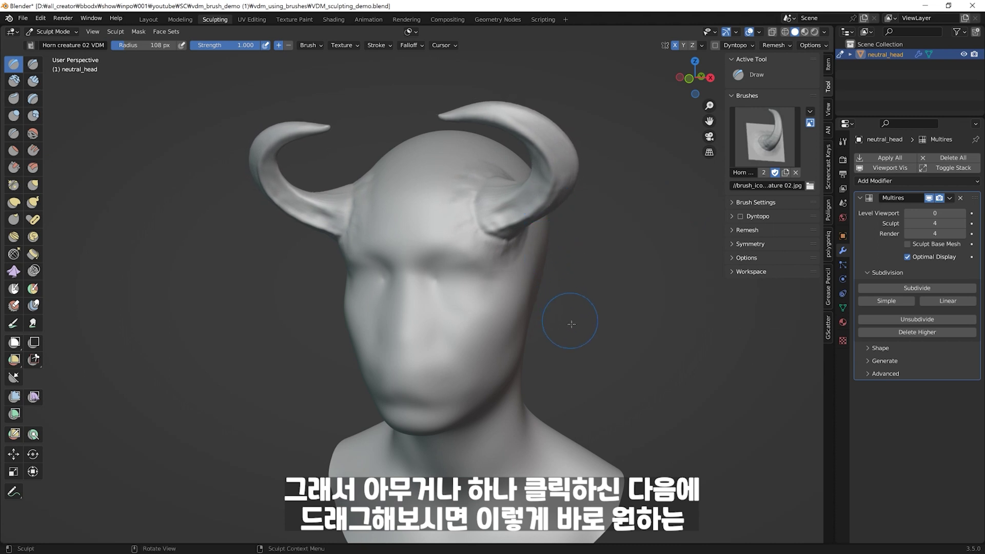
pyautogui.moveTo(571, 324); pyautogui.dragTo(692, 195, button='middle')
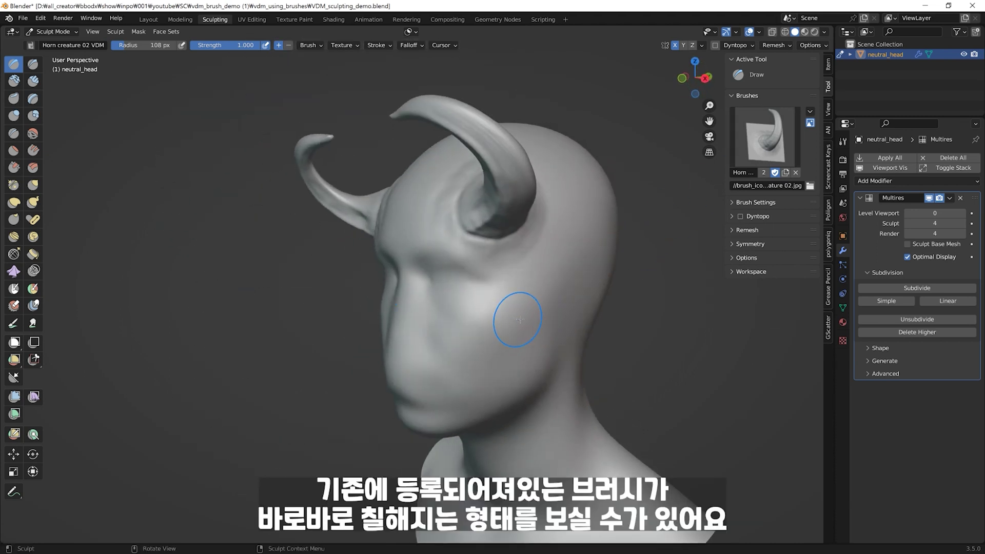
pyautogui.moveTo(519, 319); pyautogui.dragTo(519, 308, button='middle')
pyautogui.click(764, 136)
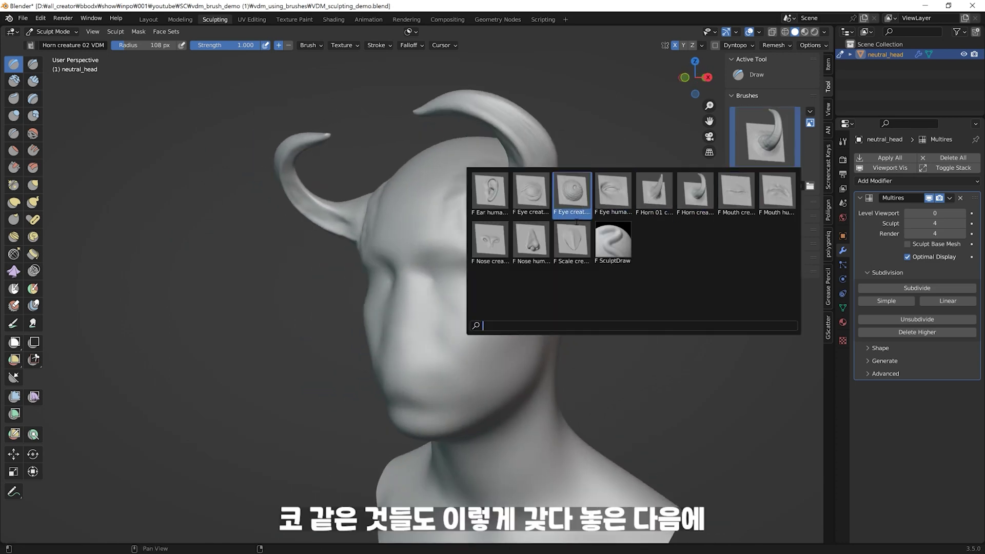
# Stamp a nose onto the centre of the face with the Nose human 01 VDM brush.
pyautogui.click(532, 239)
pyautogui.moveTo(527, 247)
pyautogui.keyDown('alt'); pyautogui.mouseDown(button='middle')
pyautogui.moveTo(490, 353)
pyautogui.moveTo(519, 308)
pyautogui.mouseUp(button='middle'); pyautogui.keyUp('alt')
pyautogui.scroll(2, 448, 376)
pyautogui.scroll(1, 448, 377)
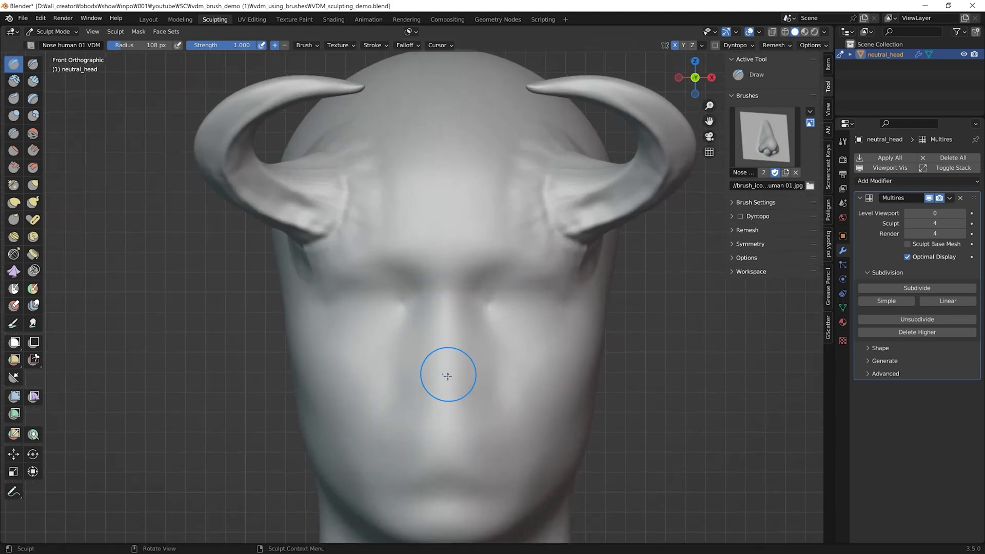
pyautogui.moveTo(446, 381)
pyautogui.mouseDown()
pyautogui.moveTo(448, 478)
pyautogui.moveTo(415, 478)
pyautogui.moveTo(450, 462)
pyautogui.moveTo(449, 478)
pyautogui.mouseUp()
pyautogui.press('Escape')
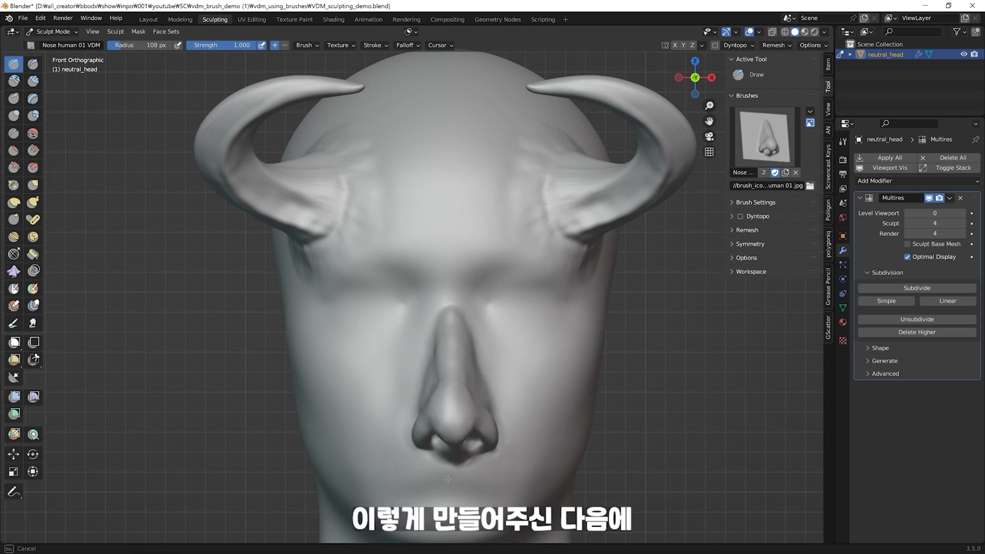
pyautogui.click(35, 184)
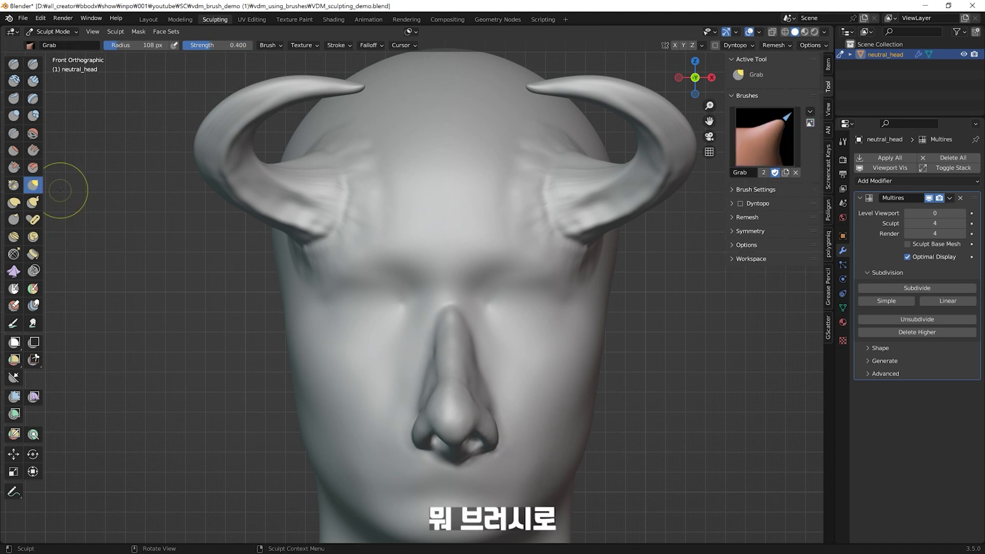
# With a 254 px Grab brush, shift the nose tip slightly left and broaden the bridge.
pyautogui.press('f')
pyautogui.click(467, 417)
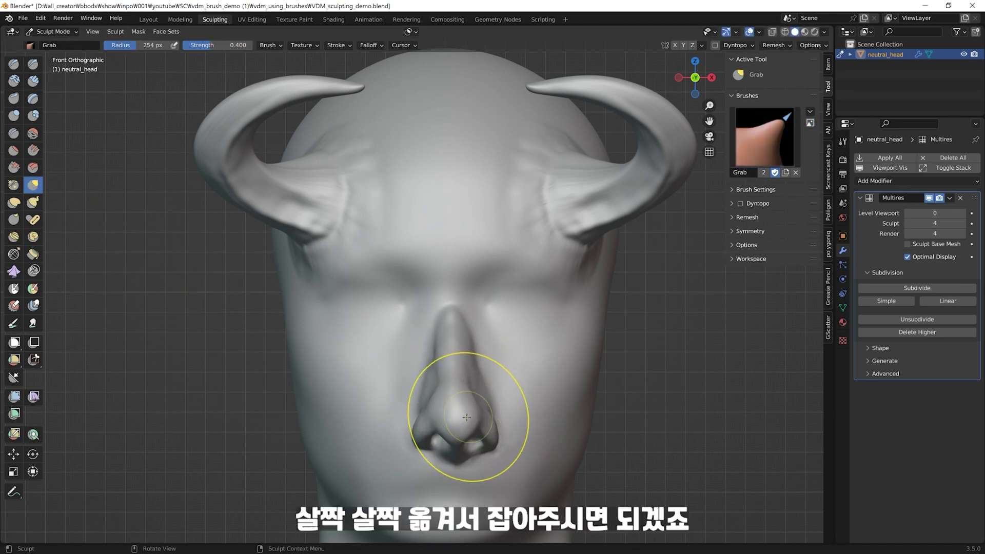
pyautogui.moveTo(467, 417); pyautogui.dragTo(451, 426)
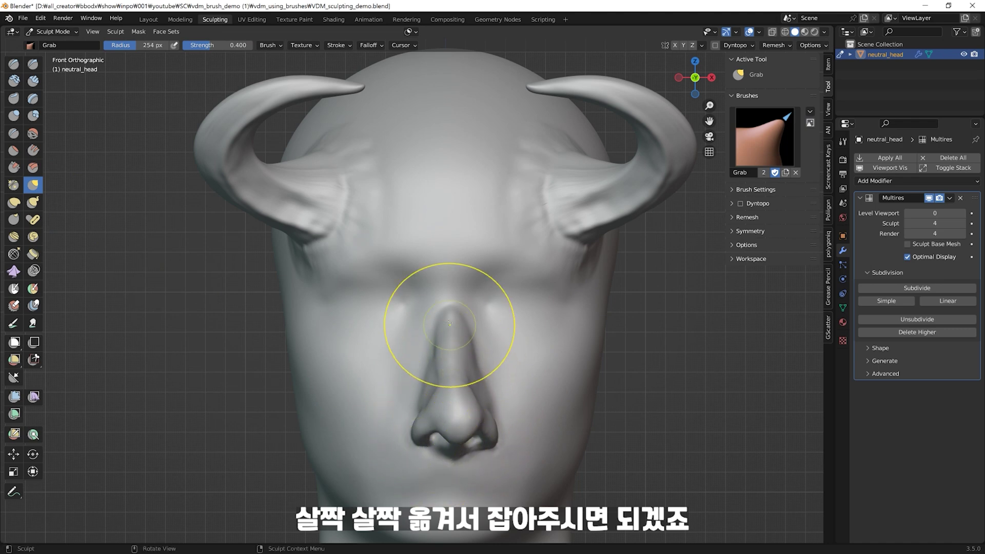
pyautogui.moveTo(450, 323); pyautogui.dragTo(451, 362)
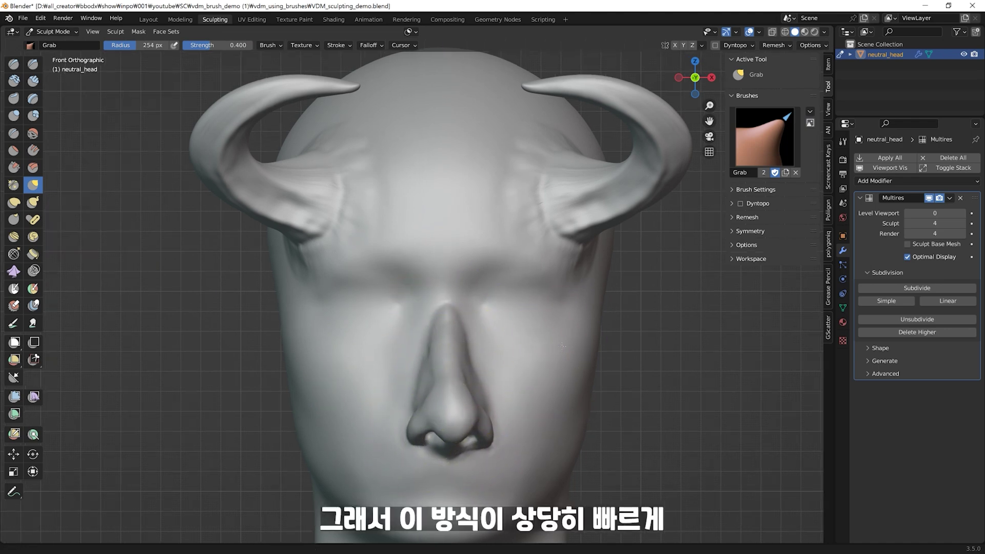
pyautogui.moveTo(539, 396)
pyautogui.mouseDown(button='middle')
pyautogui.moveTo(552, 383)
pyautogui.moveTo(536, 377)
pyautogui.mouseUp(button='middle')
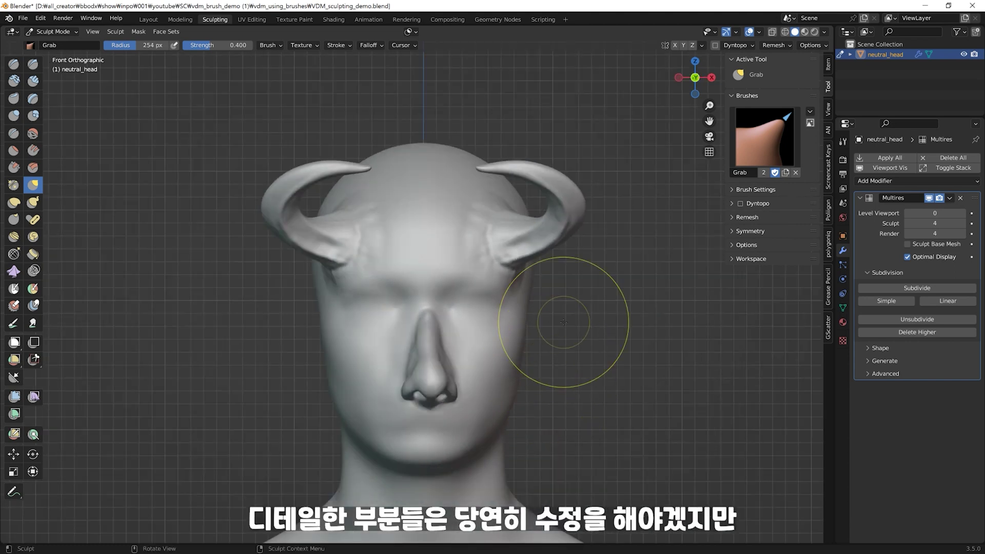
pyautogui.keyDown('shift'); pyautogui.moveTo(531, 375); pyautogui.dragTo(536, 402, button='middle'); pyautogui.keyUp('shift')
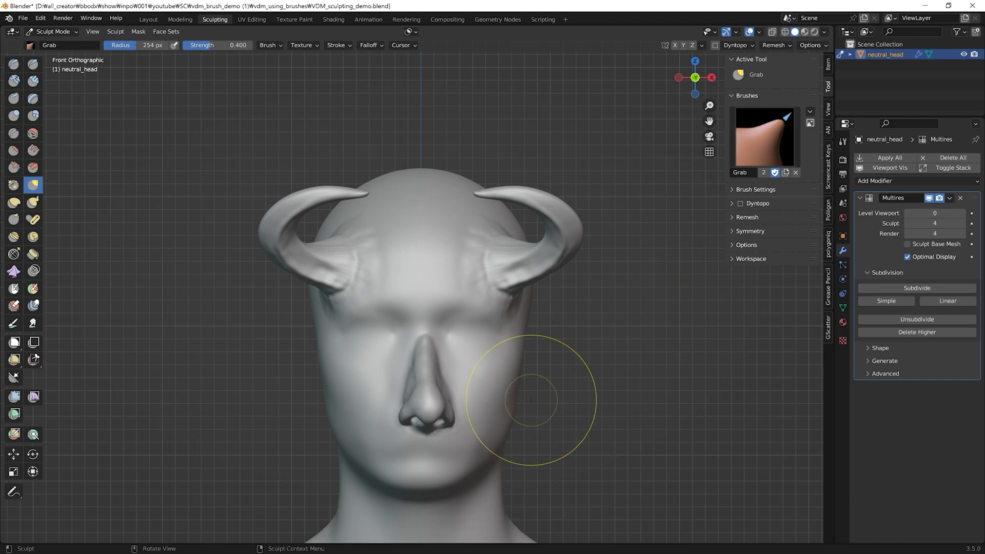
pyautogui.moveTo(527, 400)
pyautogui.mouseDown(button='middle')
pyautogui.moveTo(518, 406)
pyautogui.moveTo(542, 414)
pyautogui.moveTo(568, 385)
pyautogui.mouseUp(button='middle')
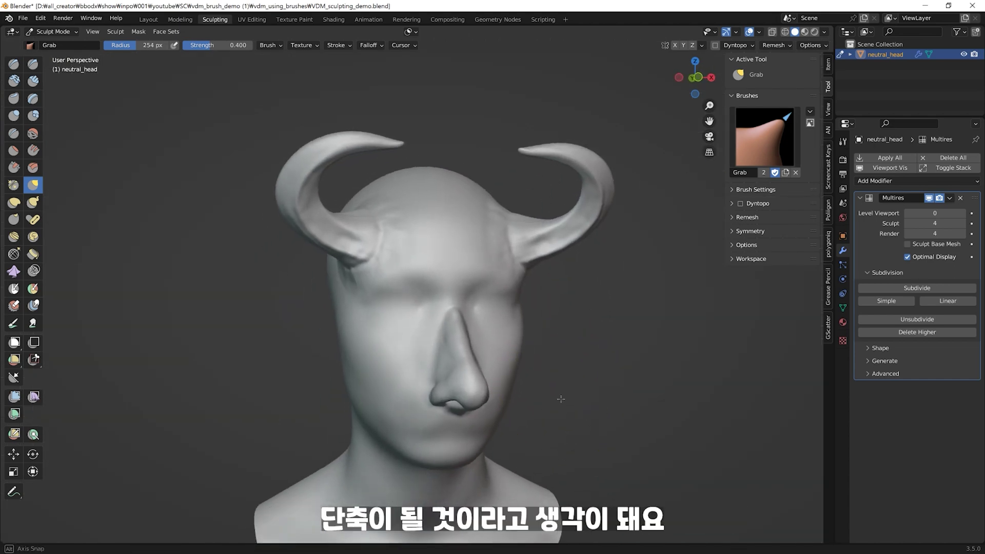
# In front view, stamp mirrored eyes above the nose with the Eye human 01 VDM brush.
pyautogui.click(12, 65)
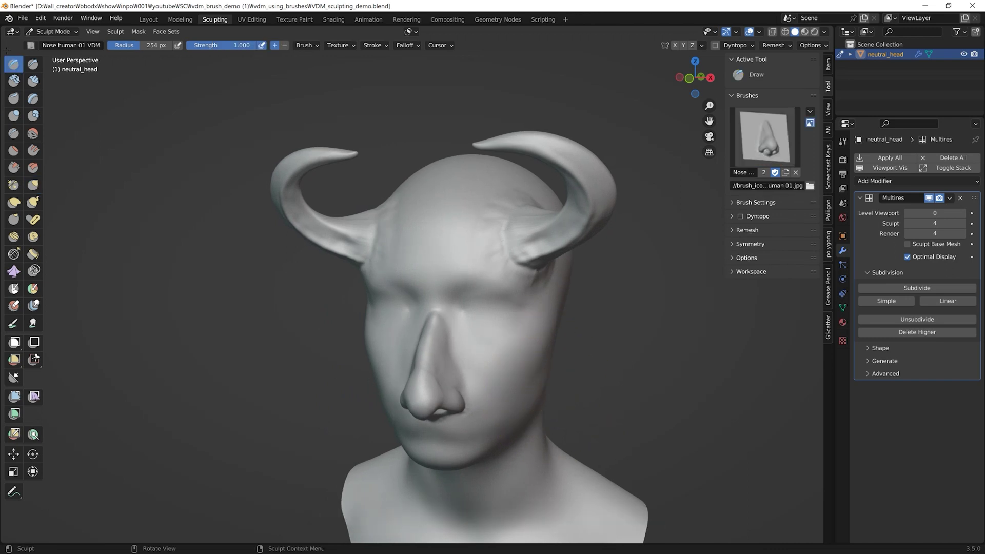
pyautogui.click(775, 152)
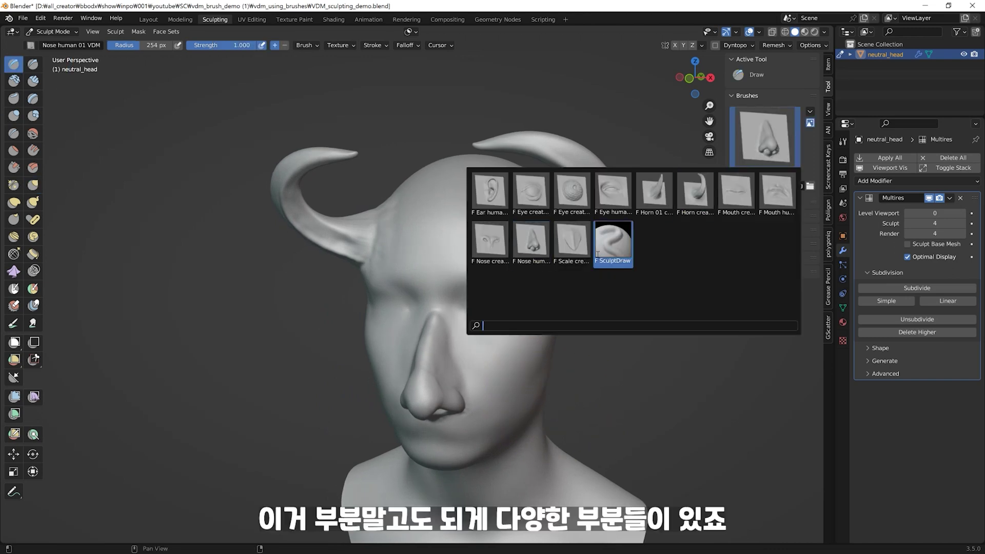
pyautogui.click(491, 244)
pyautogui.click(764, 139)
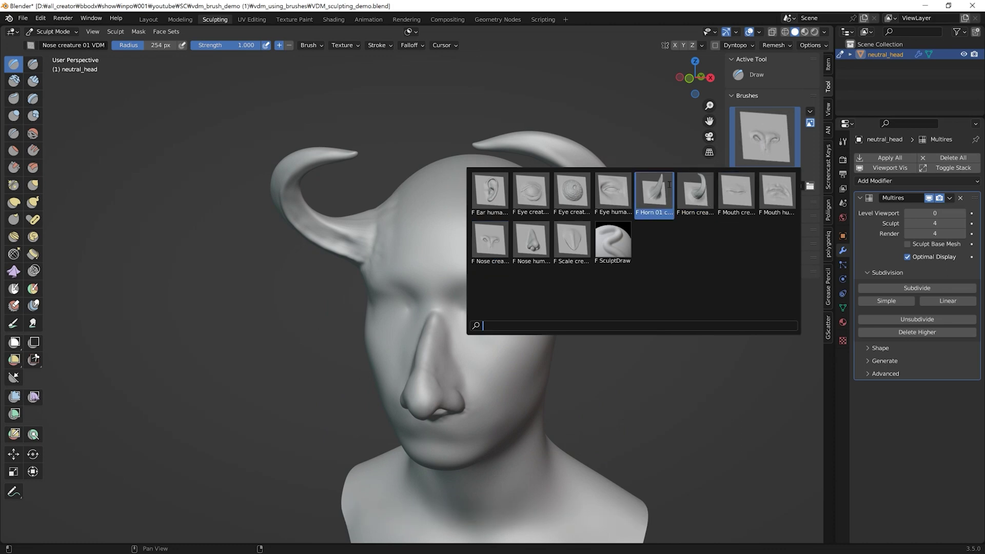
pyautogui.click(613, 200)
pyautogui.click(689, 78)
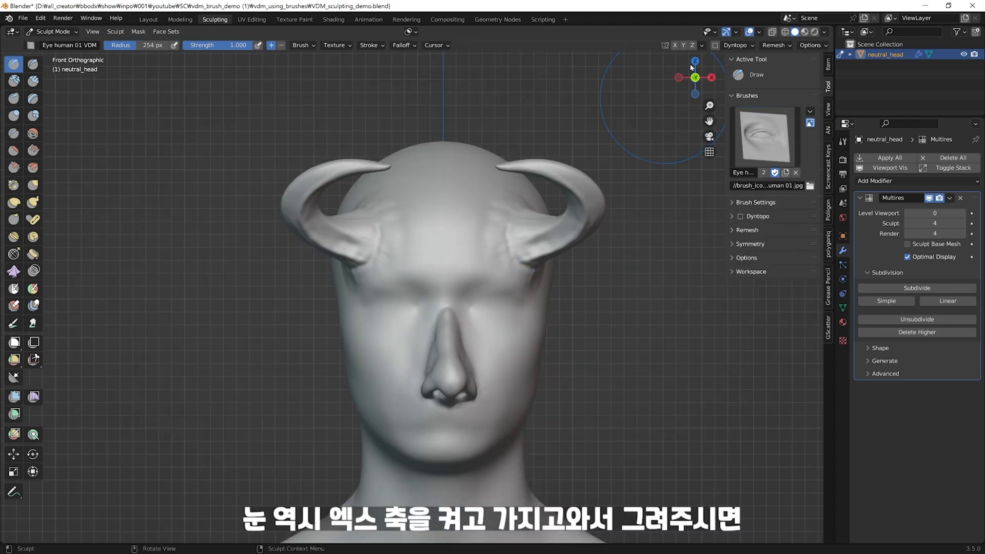
pyautogui.scroll(2, 503, 298)
pyautogui.moveTo(505, 307)
pyautogui.mouseDown()
pyautogui.moveTo(525, 358)
pyautogui.moveTo(513, 393)
pyautogui.mouseUp()
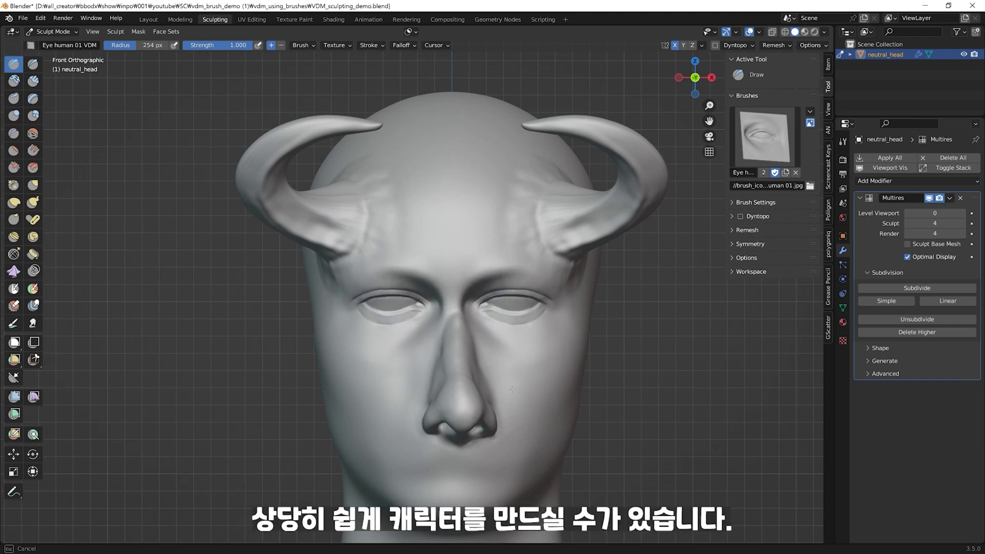
# Stamp the Mouth human 01 VDM brush just below the nose.
pyautogui.click(769, 134)
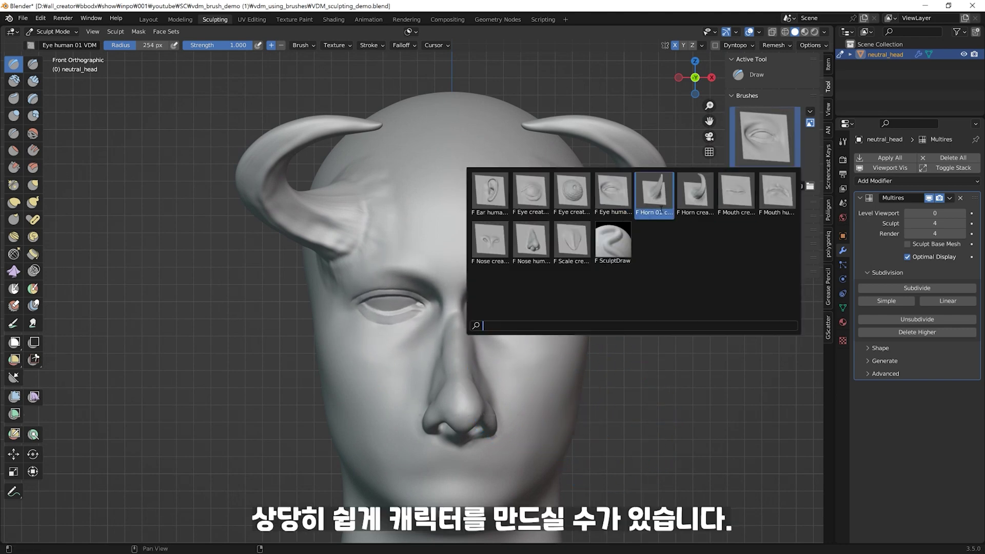
pyautogui.click(777, 195)
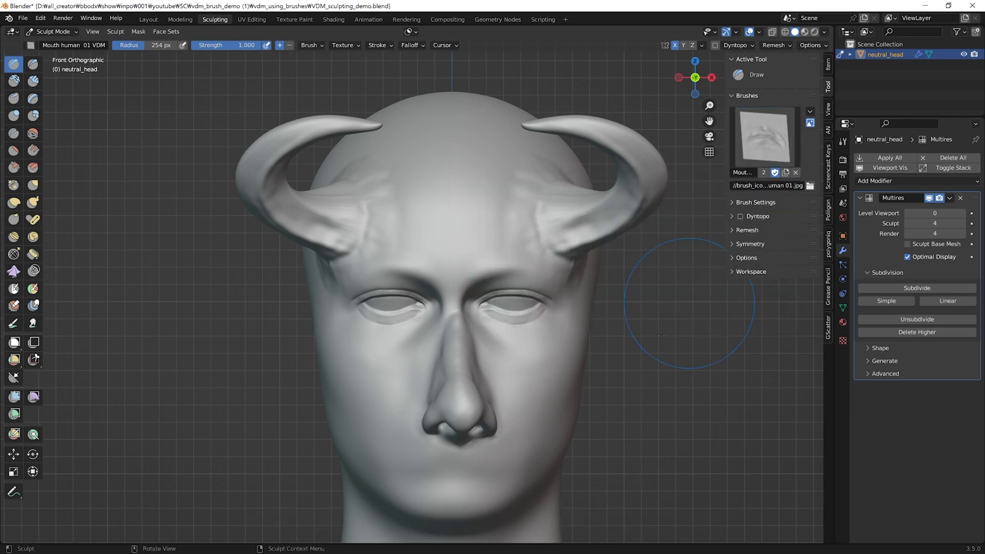
pyautogui.keyDown('shift'); pyautogui.moveTo(495, 477); pyautogui.dragTo(495, 374, button='middle'); pyautogui.keyUp('shift')
pyautogui.moveTo(478, 359)
pyautogui.mouseDown()
pyautogui.moveTo(513, 396)
pyautogui.moveTo(491, 447)
pyautogui.mouseUp()
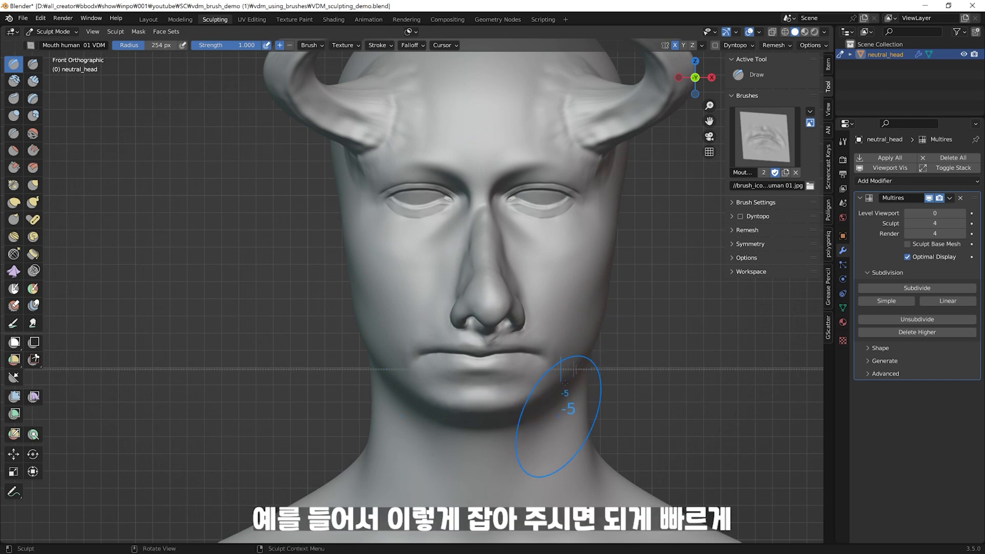
# Orbit around the head to check the mouth, then return to front view.
pyautogui.moveTo(566, 356)
pyautogui.keyDown('shift'); pyautogui.mouseDown(button='middle')
pyautogui.moveTo(558, 416)
pyautogui.moveTo(534, 429)
pyautogui.mouseUp(button='middle'); pyautogui.keyUp('shift')
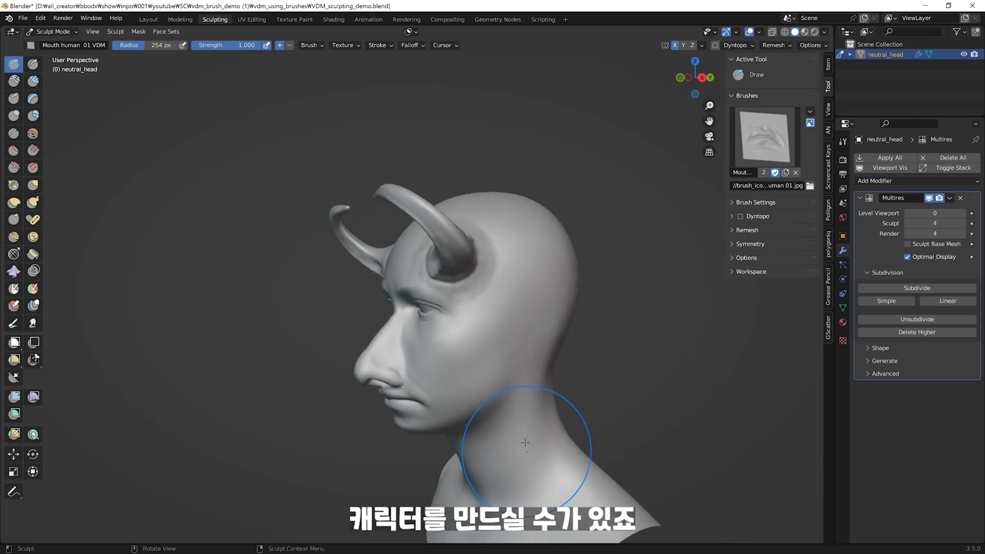
pyautogui.moveTo(534, 429)
pyautogui.keyDown('alt'); pyautogui.mouseDown(button='middle')
pyautogui.moveTo(557, 438)
pyautogui.moveTo(573, 474)
pyautogui.mouseUp(button='middle'); pyautogui.keyUp('alt')
pyautogui.scroll(1, 555, 374)
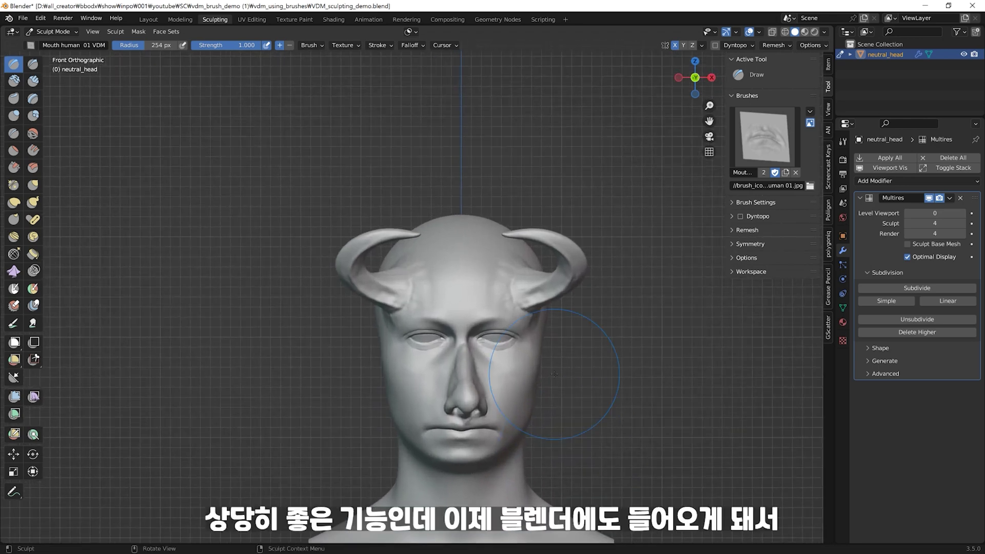
pyautogui.click(757, 133)
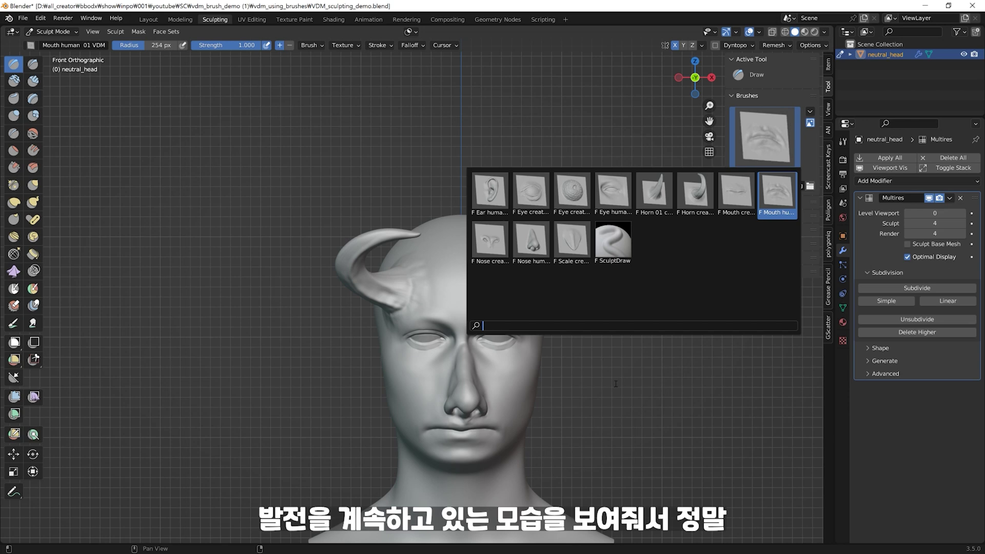
pyautogui.press('Escape')
pyautogui.scroll(2, 573, 381)
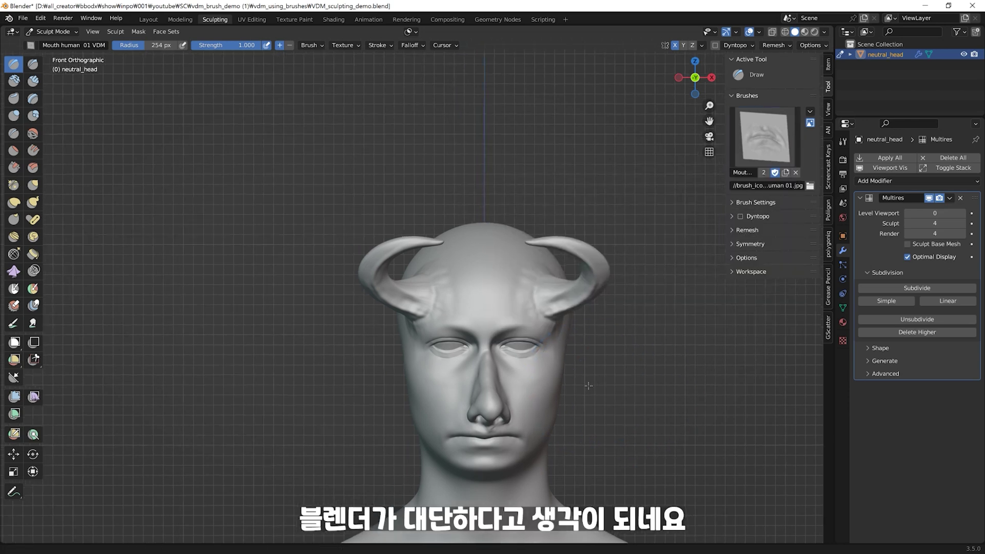
pyautogui.scroll(1, 573, 386)
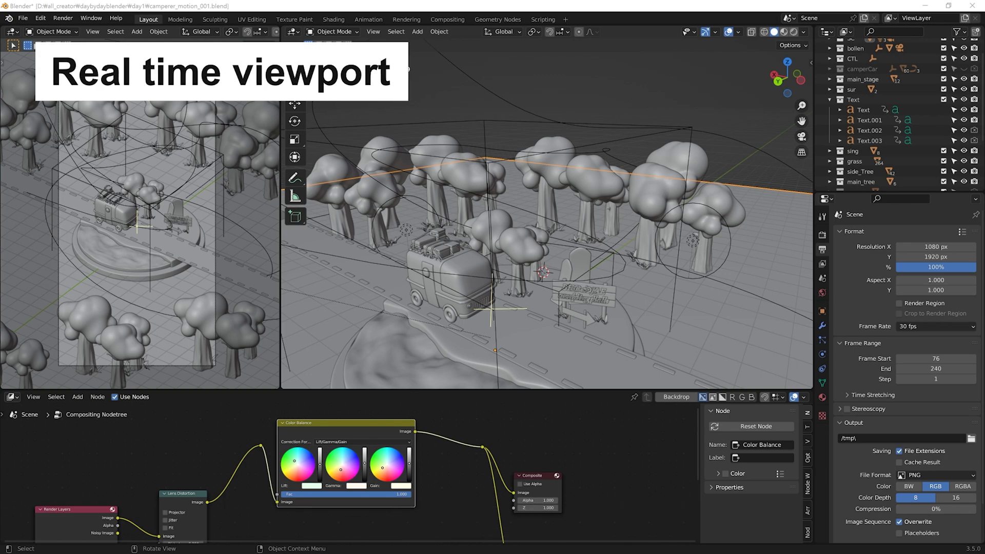
# Show the left viewport's camera view in Rendered shading and start the F12 final render.
pyautogui.click(149, 205)
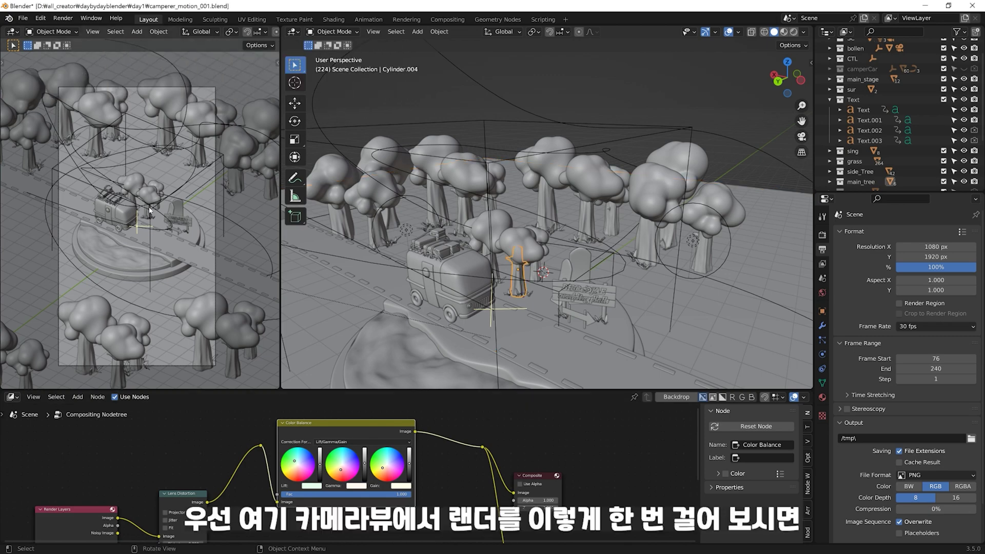
pyautogui.press('z')
pyautogui.click(144, 159)
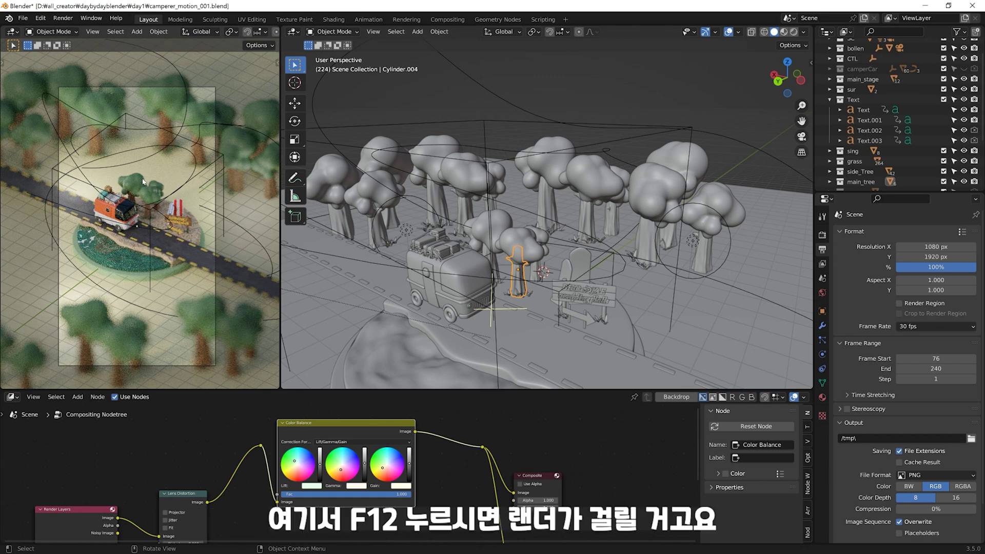
pyautogui.press('F12')
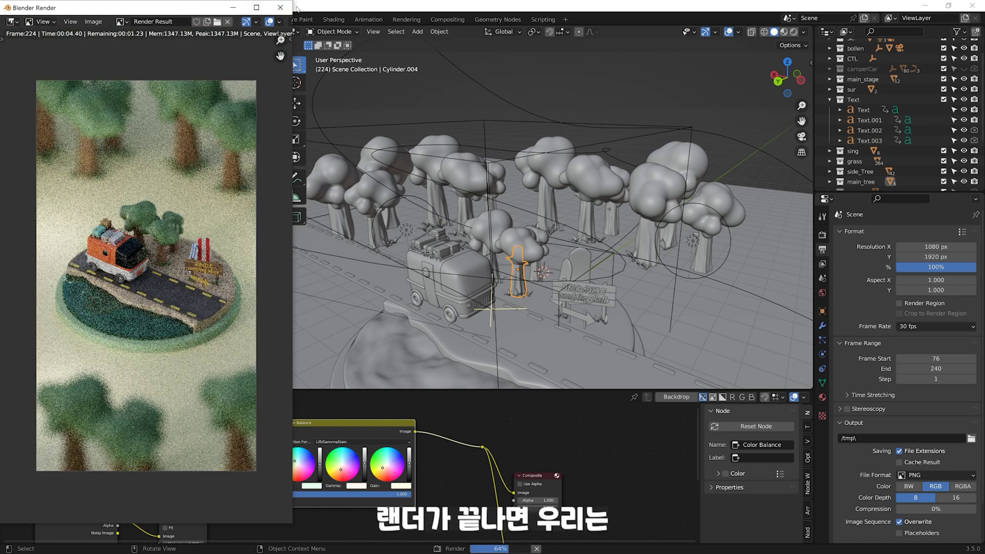
# Resize and close the finished render of frame 224, pan to the compositor, and reopen it.
pyautogui.moveTo(231, 7)
pyautogui.mouseDown()
pyautogui.moveTo(232, 82)
pyautogui.moveTo(157, 55)
pyautogui.mouseUp()
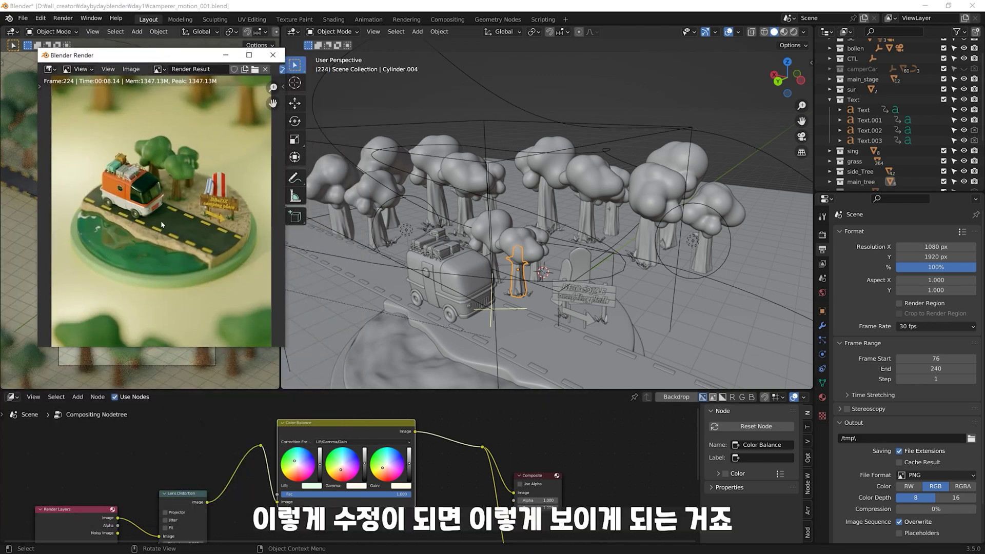
pyautogui.click(273, 55)
pyautogui.scroll(-2, 184, 493)
pyautogui.moveTo(169, 467); pyautogui.dragTo(184, 493, button='middle')
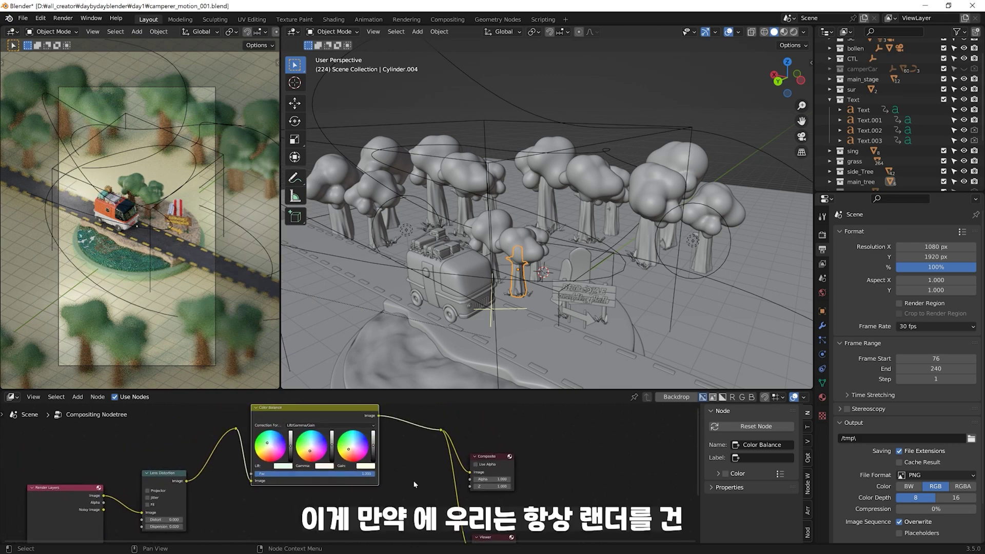
pyautogui.press('F11')
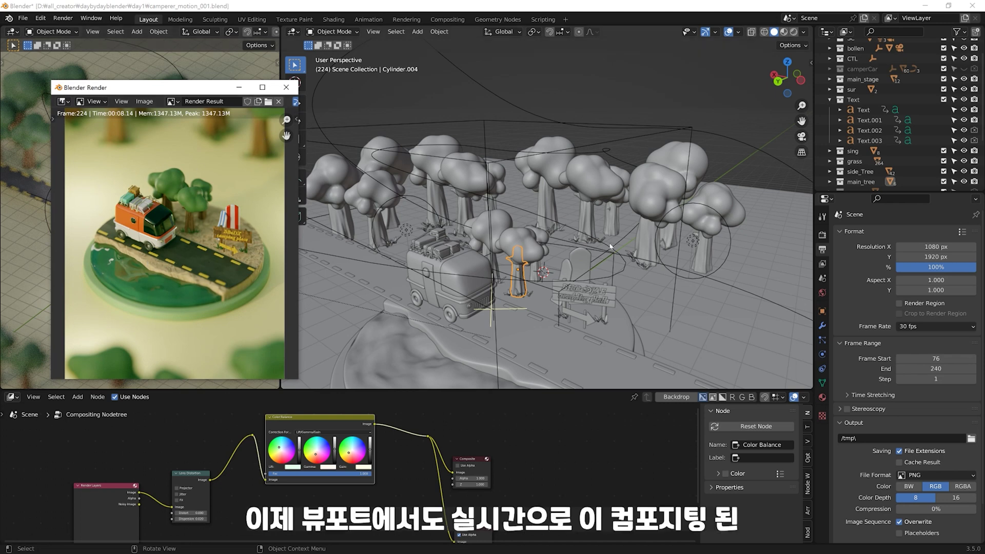
# Hide the render, tidy the compositor nodes, and switch the main viewport to Rendered shading.
pyautogui.press('F11')
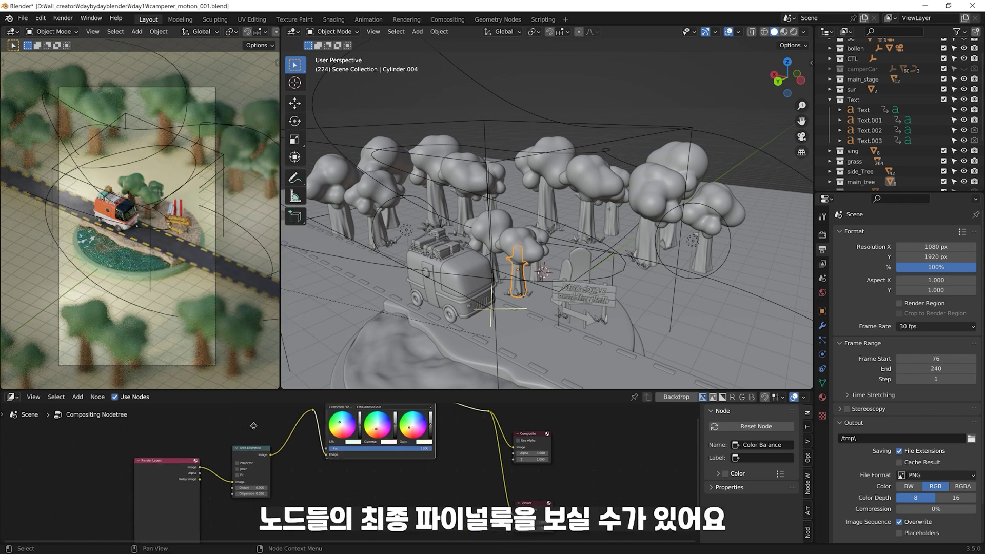
pyautogui.moveTo(295, 430); pyautogui.dragTo(340, 428, button='middle')
pyautogui.moveTo(340, 427); pyautogui.dragTo(343, 451)
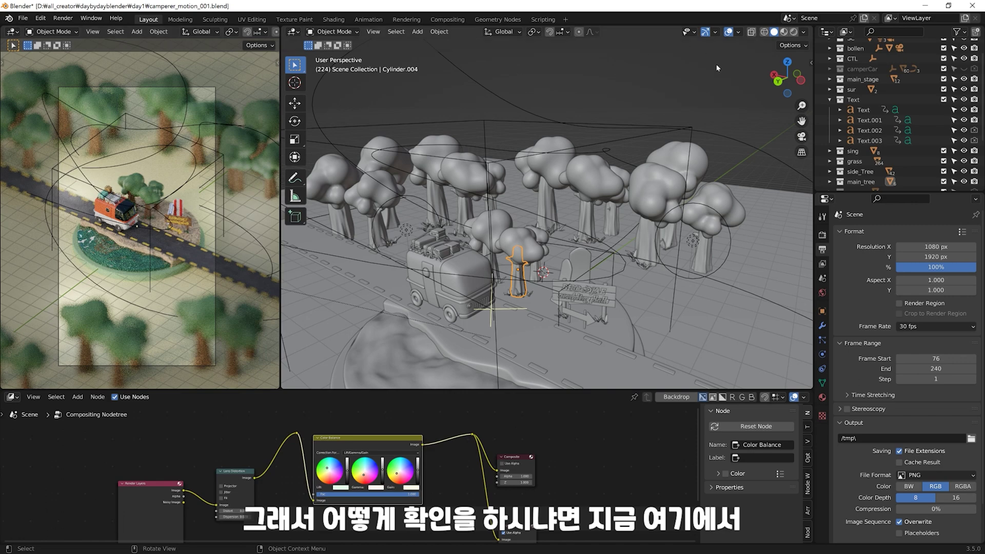
pyautogui.moveTo(717, 68); pyautogui.dragTo(760, 73, button='middle')
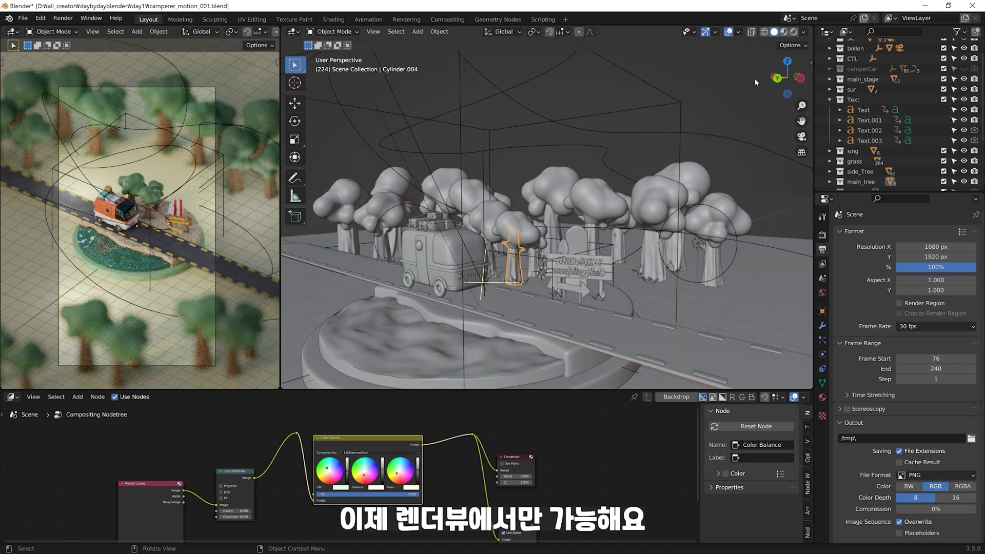
pyautogui.click(793, 34)
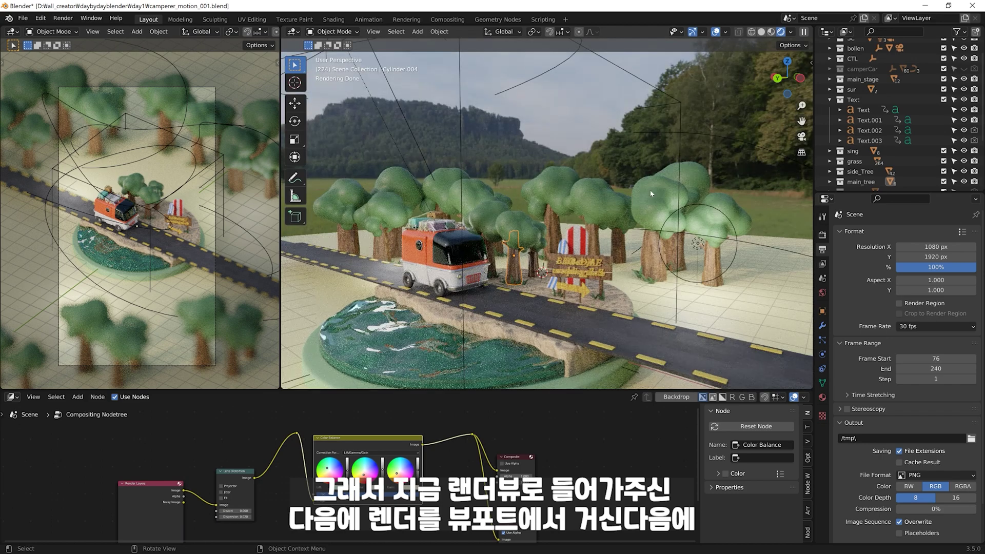
pyautogui.click(791, 33)
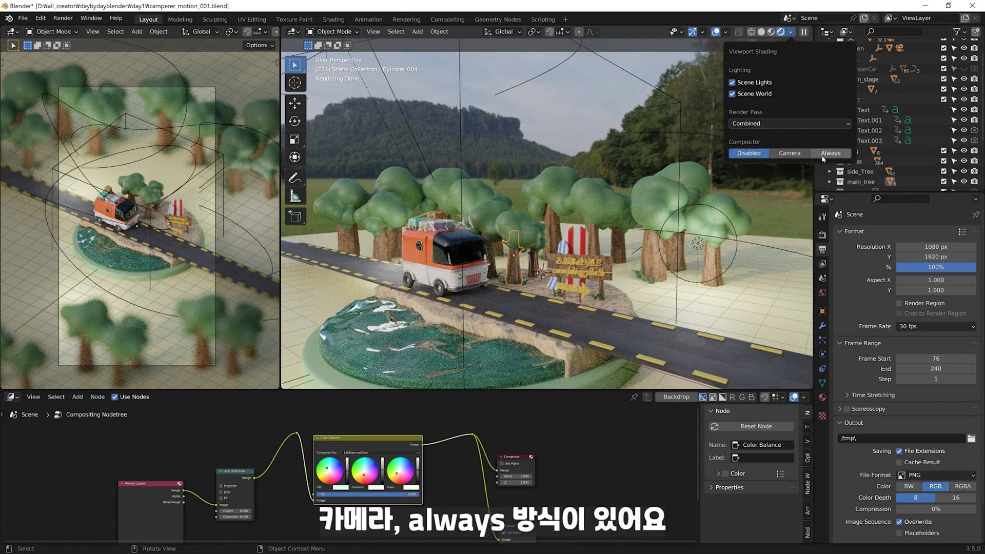
# Set the viewport Compositor to Camera and check it through the scene camera.
pyautogui.click(790, 153)
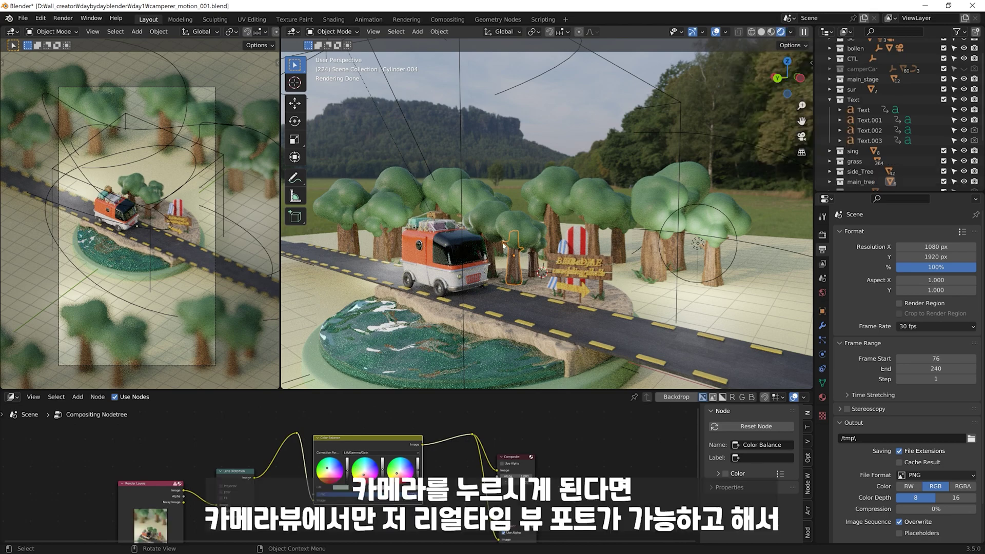
pyautogui.moveTo(503, 246); pyautogui.dragTo(479, 198, button='middle')
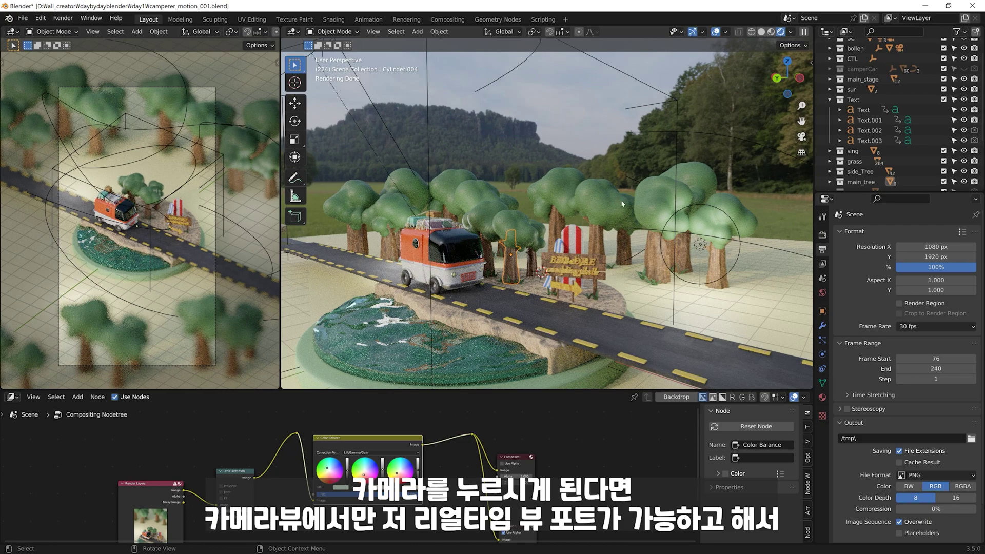
pyautogui.press('KP_0')
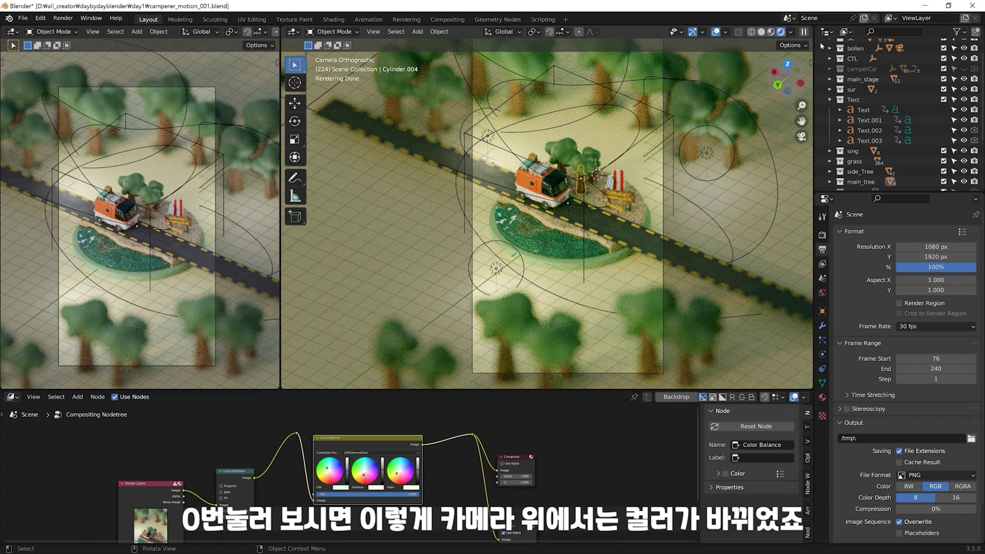
# Toggle the viewport Compositor between Disabled and Camera to compare, then exit camera view.
pyautogui.click(792, 32)
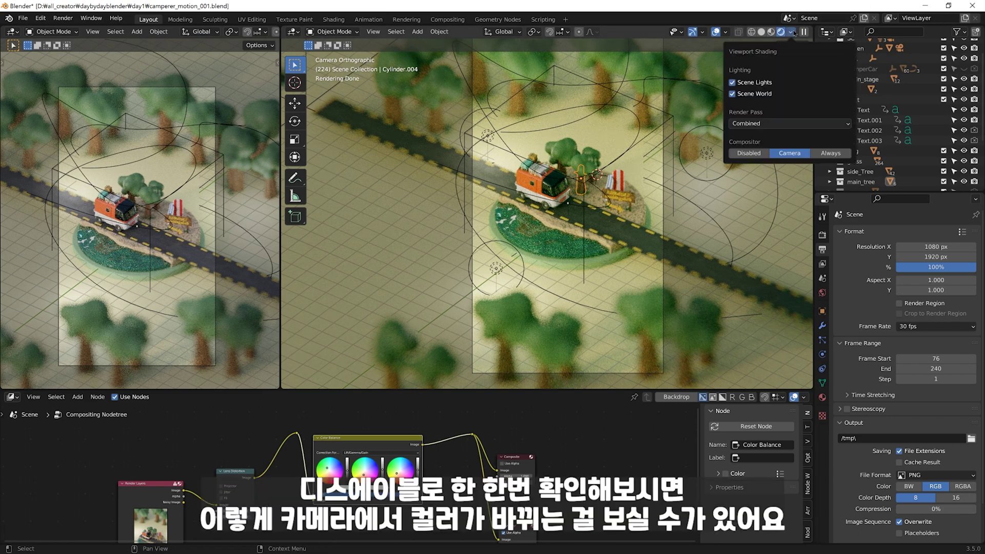
pyautogui.click(741, 150)
pyautogui.click(789, 154)
pyautogui.click(751, 154)
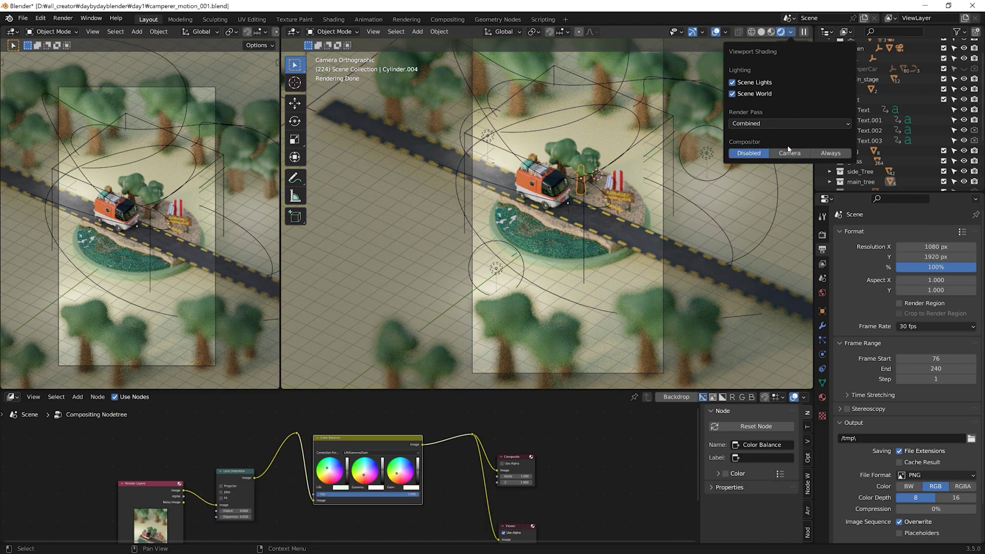
pyautogui.press('KP_0')
# Set the viewport Compositor to Always and orbit to an oblique view of camper and road.
pyautogui.click(791, 32)
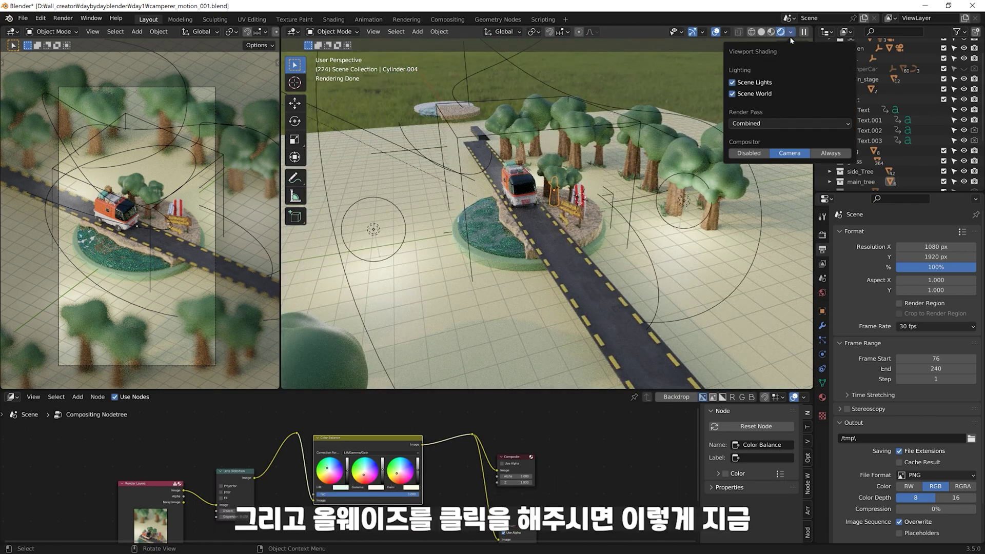
pyautogui.moveTo(574, 206)
pyautogui.mouseDown(button='middle')
pyautogui.moveTo(646, 226)
pyautogui.moveTo(564, 257)
pyautogui.mouseUp(button='middle')
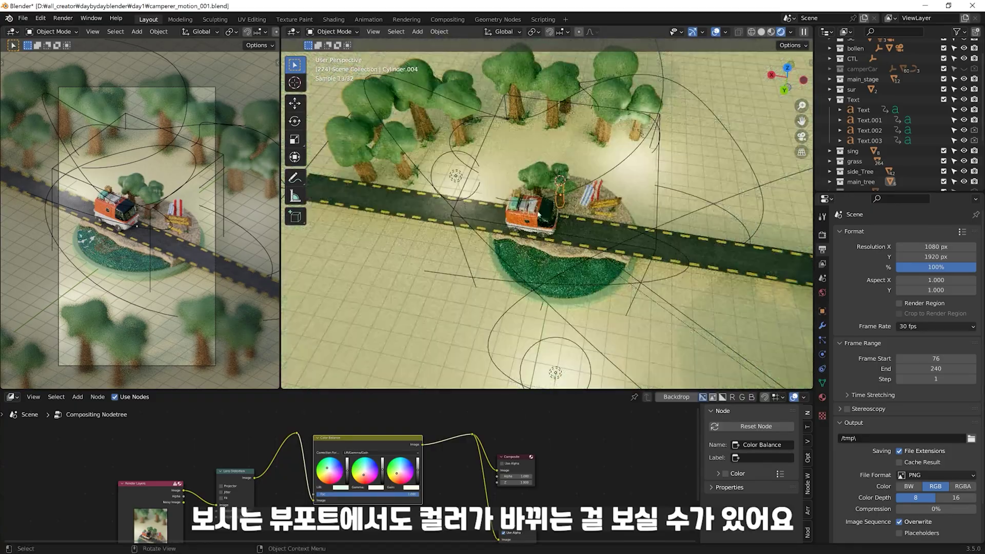
pyautogui.scroll(2, 539, 271)
pyautogui.scroll(5, 518, 281)
pyautogui.scroll(-6, 517, 281)
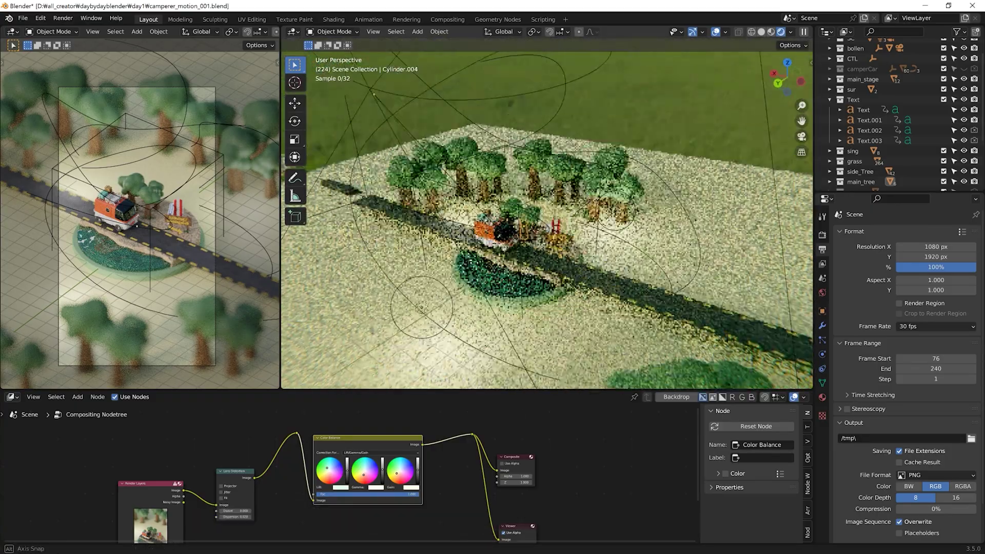
pyautogui.moveTo(517, 281)
pyautogui.mouseDown(button='middle')
pyautogui.moveTo(482, 262)
pyautogui.moveTo(484, 176)
pyautogui.mouseUp(button='middle')
pyautogui.scroll(2, 473, 255)
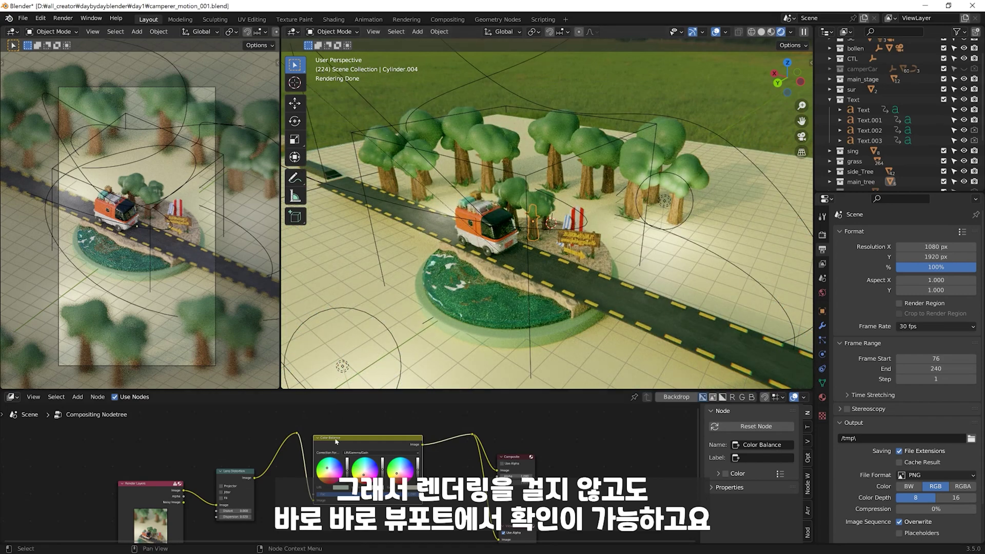
# Mute the Color Balance node and raise Lens Distortion's Distort to about 0.2.
pyautogui.moveTo(326, 447)
pyautogui.mouseDown()
pyautogui.moveTo(337, 434)
pyautogui.moveTo(370, 429)
pyautogui.mouseUp()
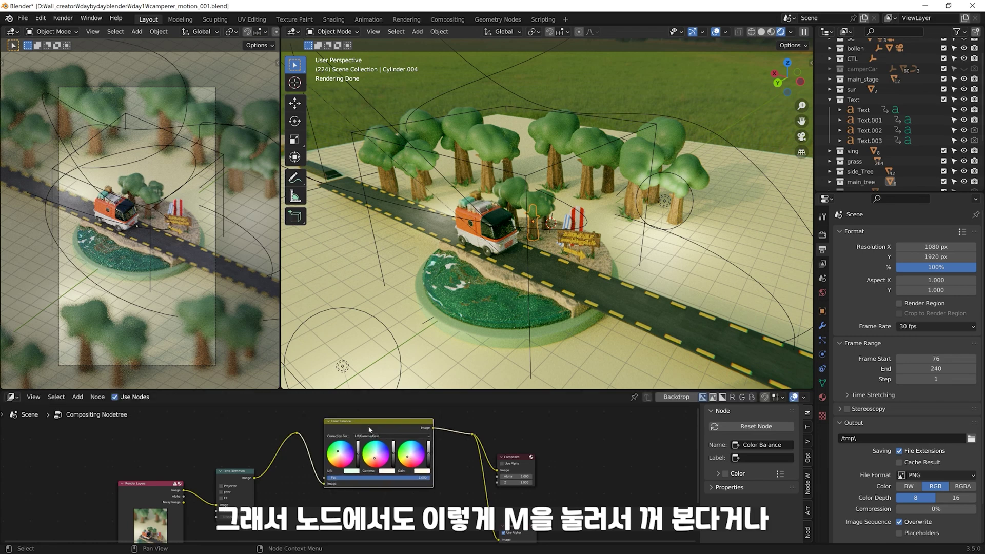
pyautogui.press('m')
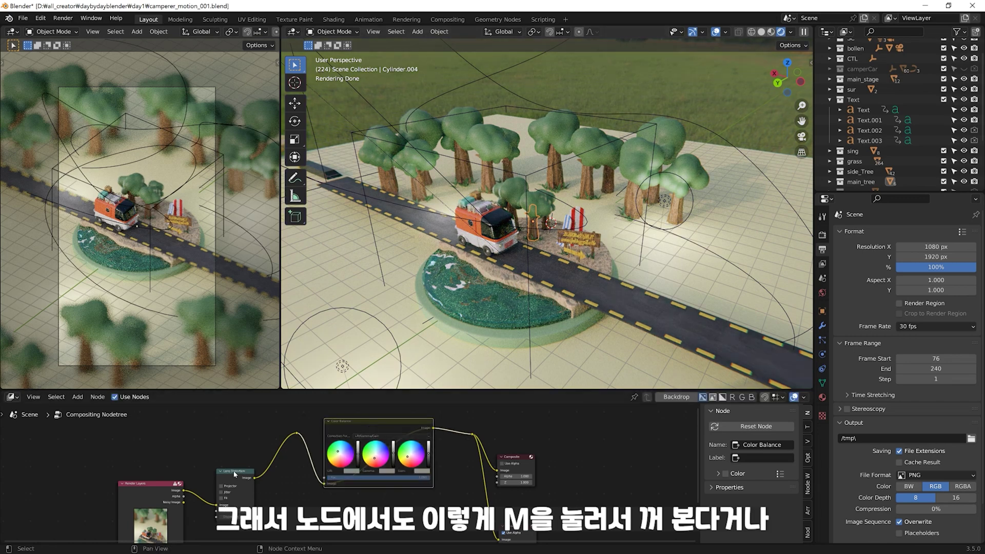
pyautogui.click(235, 480)
pyautogui.moveTo(235, 511); pyautogui.dragTo(256, 511)
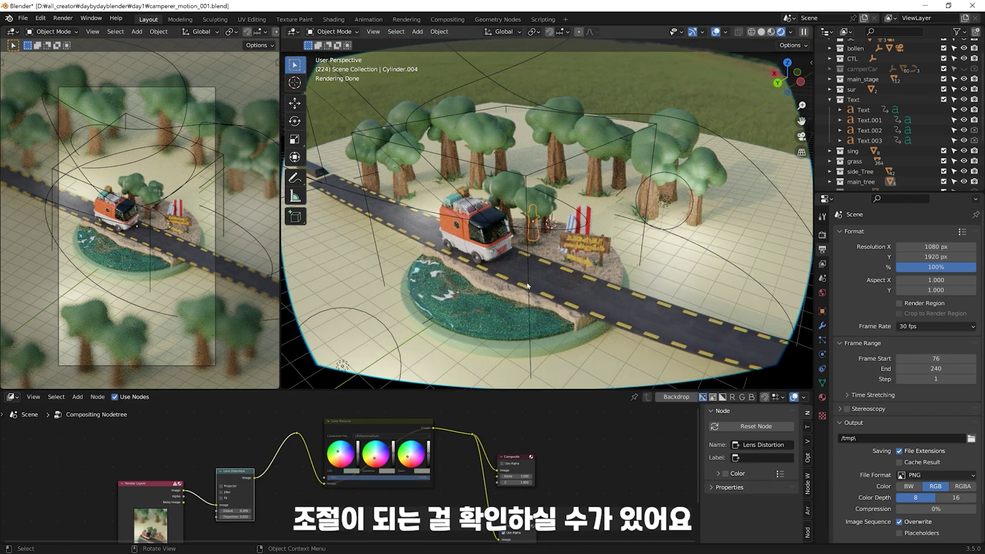
pyautogui.moveTo(544, 257)
pyautogui.mouseDown(button='middle')
pyautogui.moveTo(544, 195)
pyautogui.moveTo(544, 216)
pyautogui.mouseUp(button='middle')
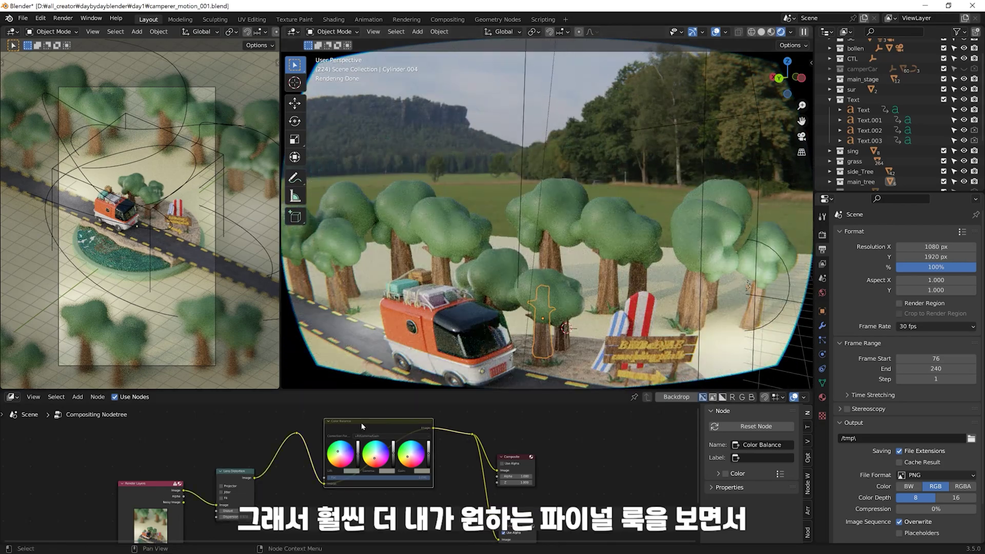
# Unmute the Color Balance node and orbit around the graded, lens-distorted camper diorama.
pyautogui.click(362, 434)
pyautogui.moveTo(553, 225); pyautogui.dragTo(554, 210, button='middle')
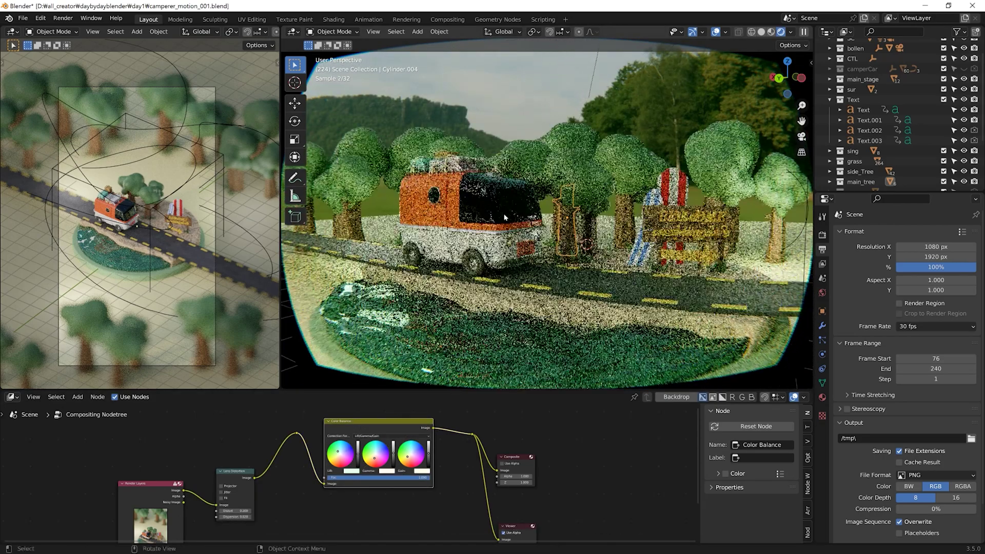
pyautogui.scroll(3, 554, 210)
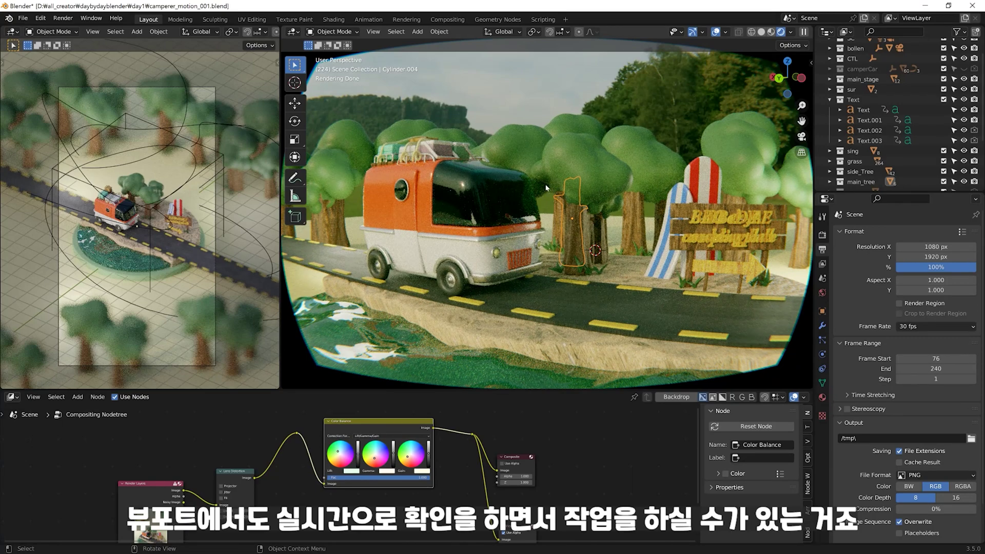
pyautogui.moveTo(533, 177); pyautogui.dragTo(466, 233, button='middle')
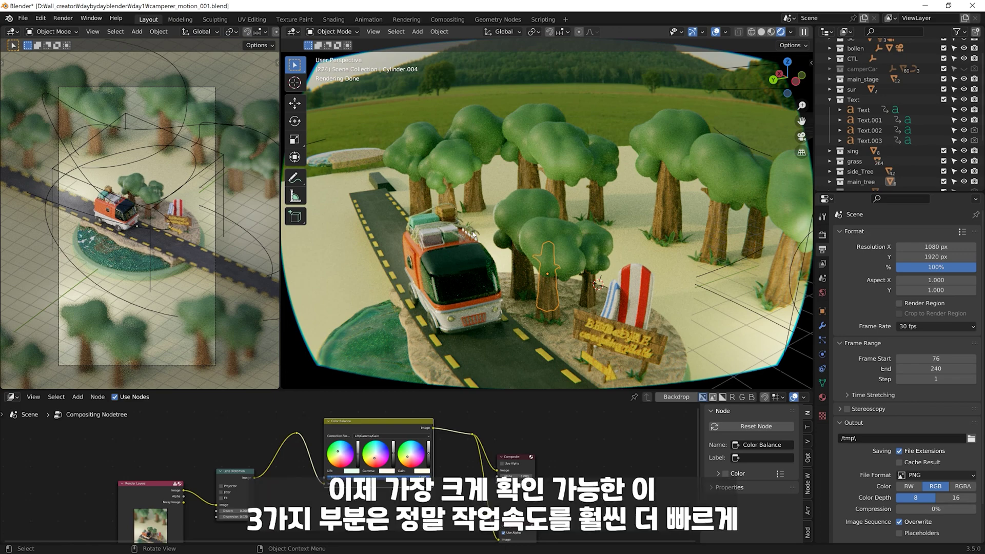
pyautogui.moveTo(485, 214); pyautogui.dragTo(528, 240, button='middle')
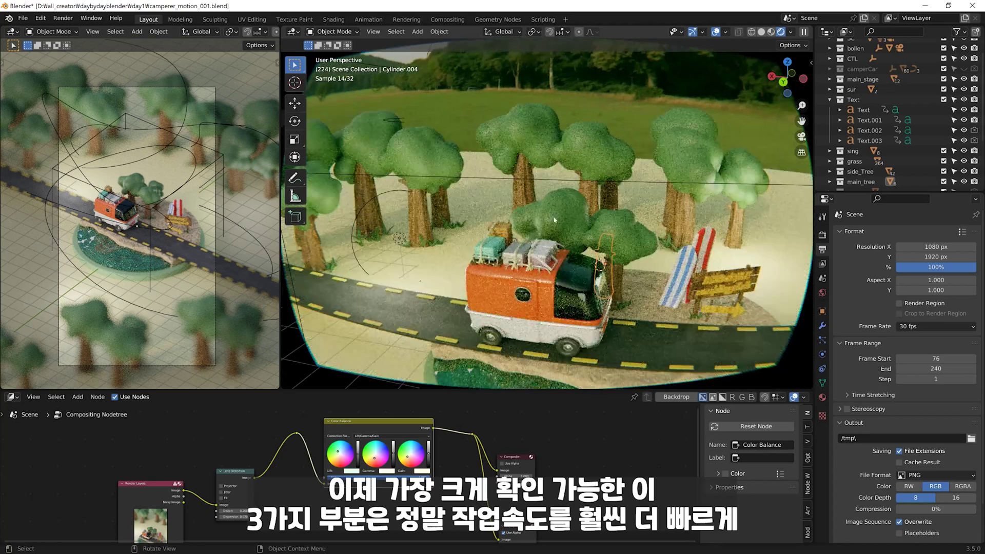
pyautogui.keyDown('shift'); pyautogui.moveTo(545, 293); pyautogui.dragTo(489, 246, button='middle'); pyautogui.keyUp('shift')
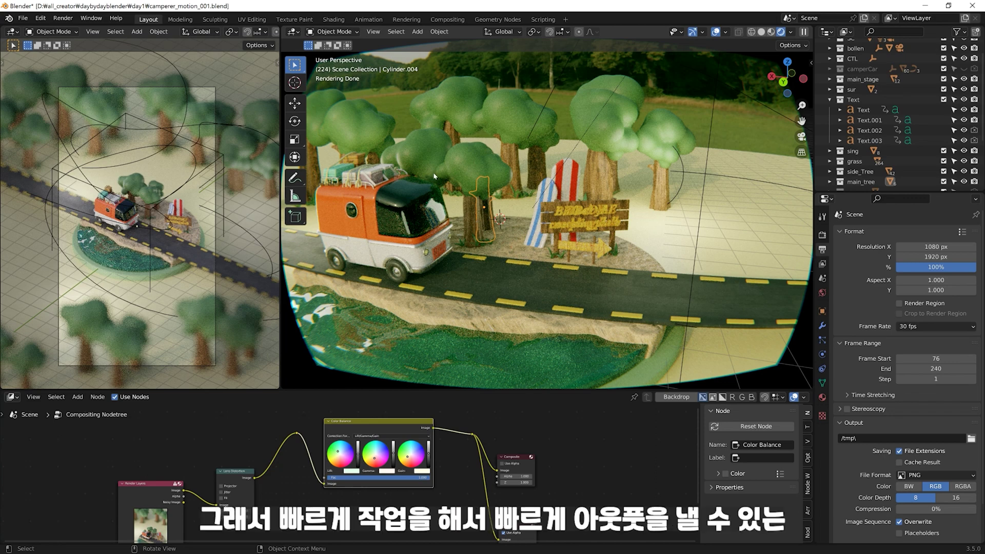
pyautogui.moveTo(434, 176)
pyautogui.mouseDown(button='middle')
pyautogui.moveTo(461, 235)
pyautogui.moveTo(466, 223)
pyautogui.mouseUp(button='middle')
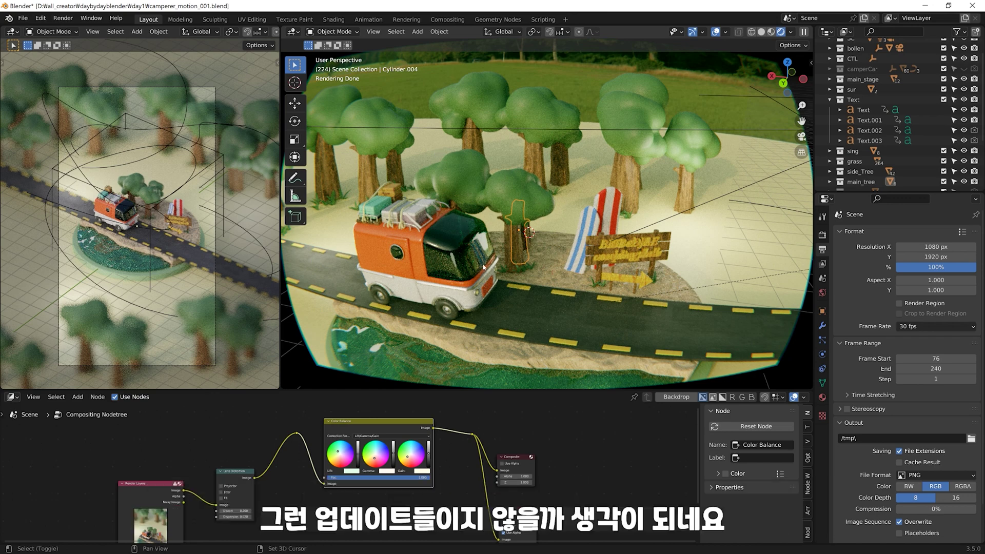
pyautogui.keyDown('shift'); pyautogui.moveTo(466, 224); pyautogui.dragTo(479, 200, button='middle'); pyautogui.keyUp('shift')
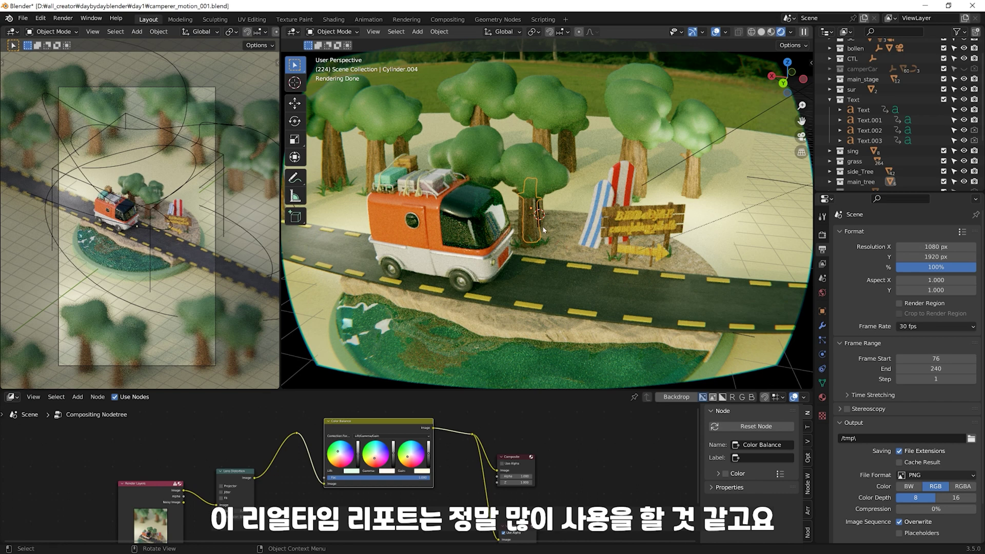
# Set the Viewport Shading Compositor option to Disabled.
pyautogui.click(792, 32)
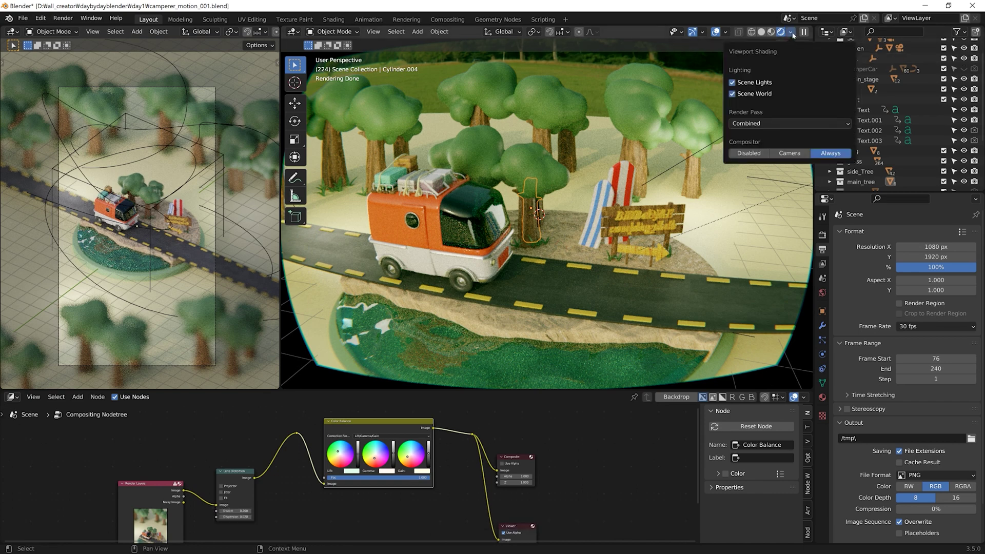
pyautogui.click(793, 33)
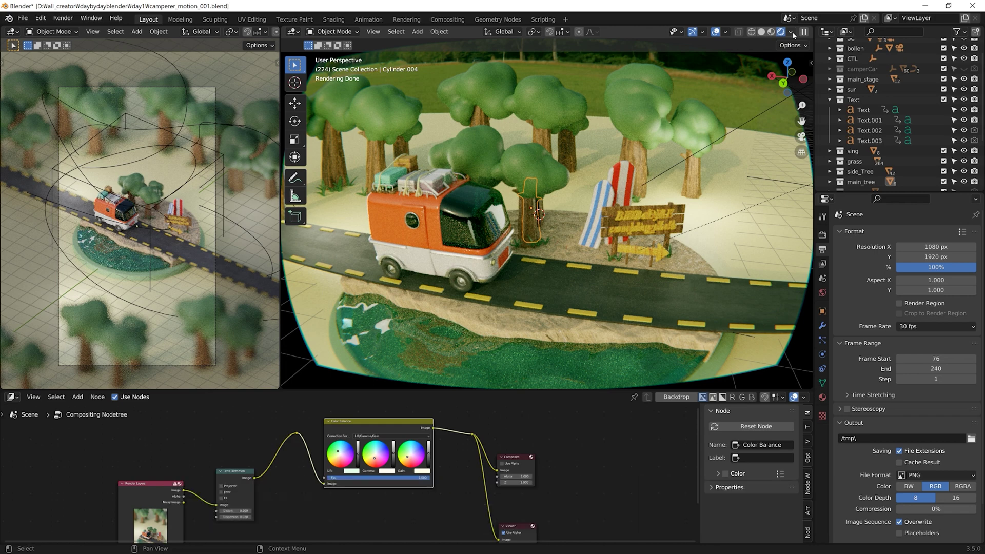
pyautogui.click(792, 33)
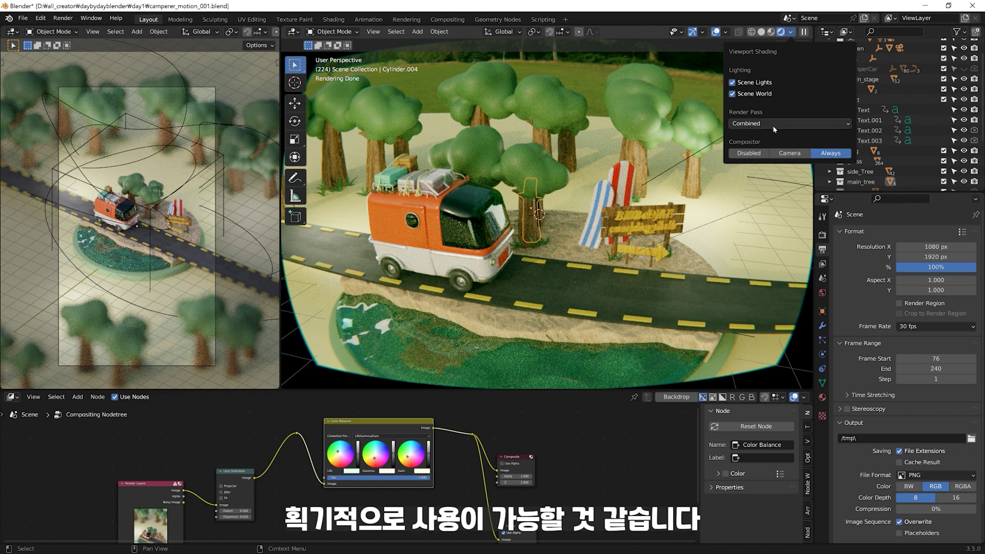
pyautogui.click(749, 153)
pyautogui.click(710, 226)
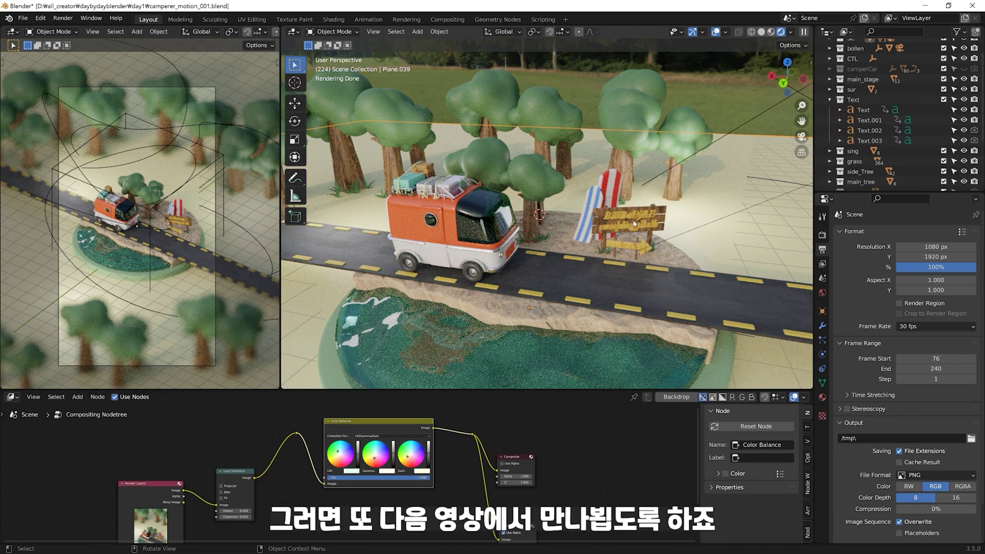